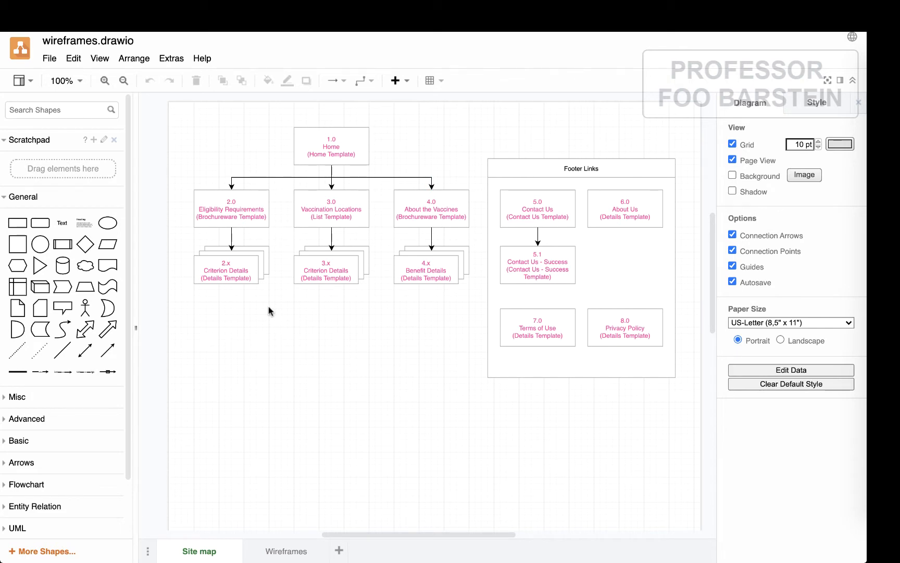
Inspect the left site-map tree, 1.0 Home through 4.0 About the Vaccines, with detail stacks
scroll(269, 311, "up", 1)
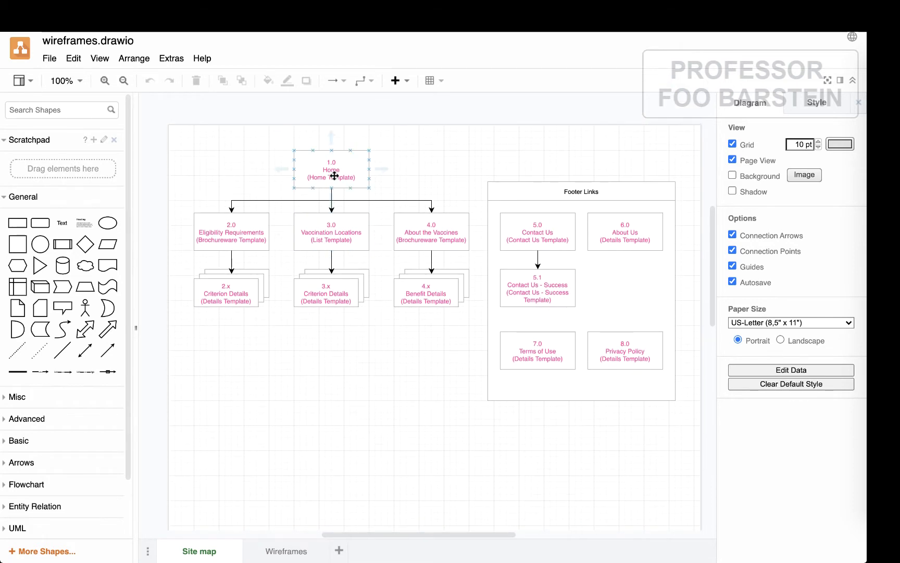
left_click(334, 175)
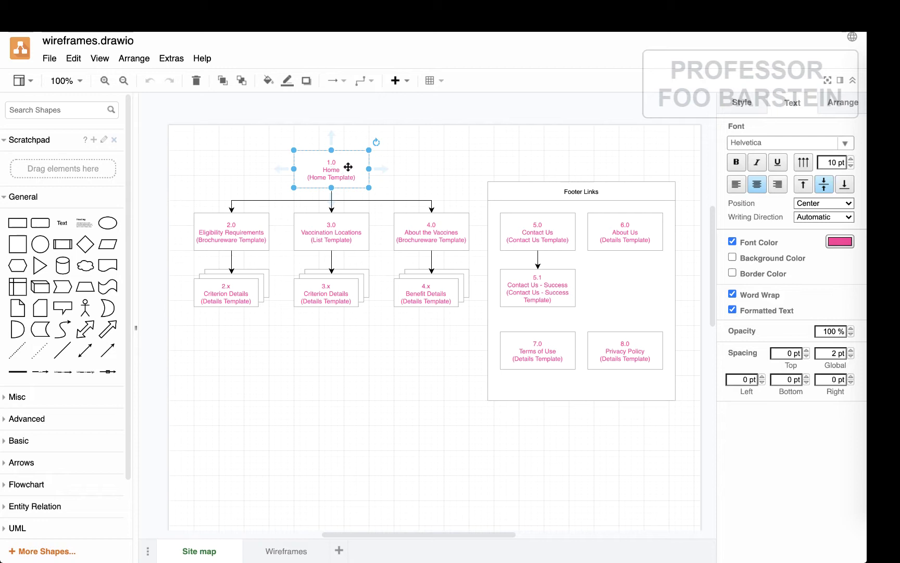
left_click(238, 225)
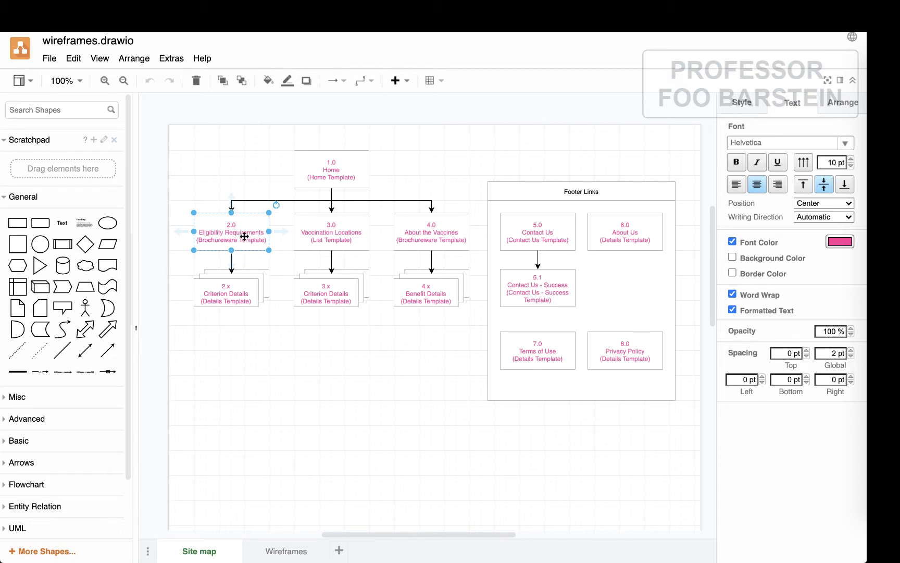
left_click(235, 291)
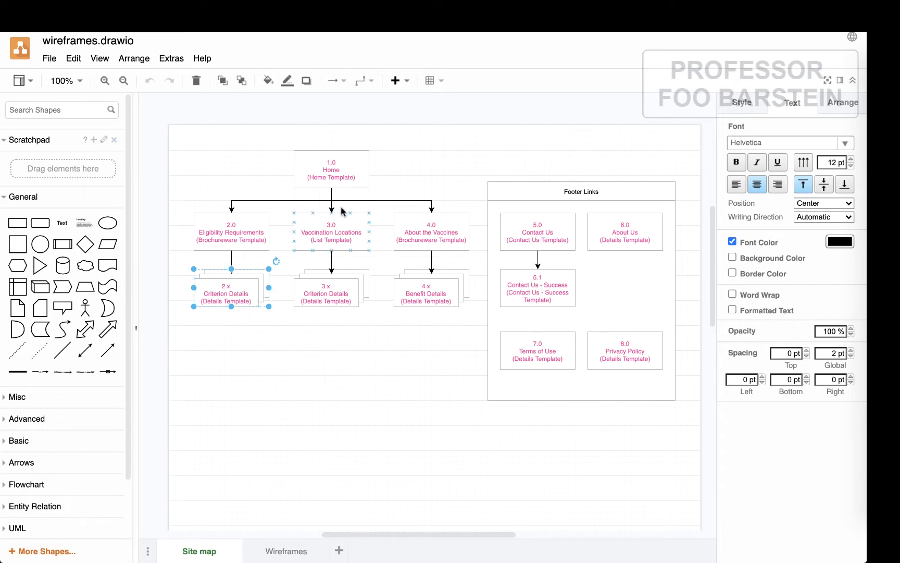
left_click(338, 172)
left_click(357, 249)
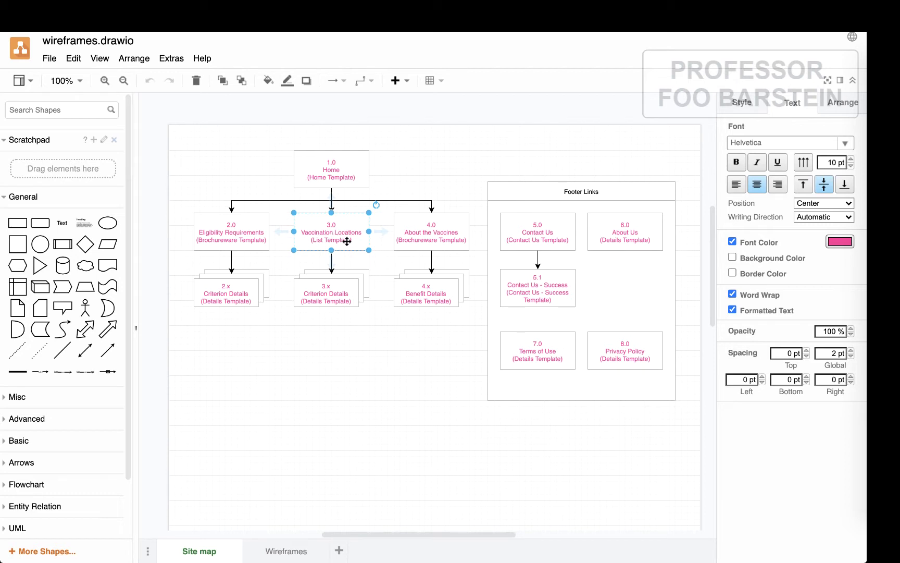
left_click(337, 292)
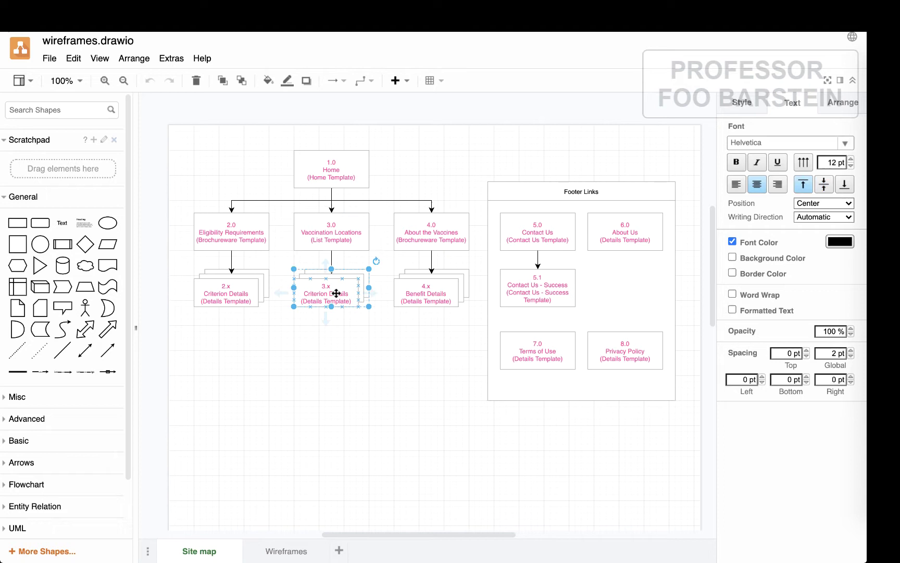
left_click(341, 171)
left_click(435, 237)
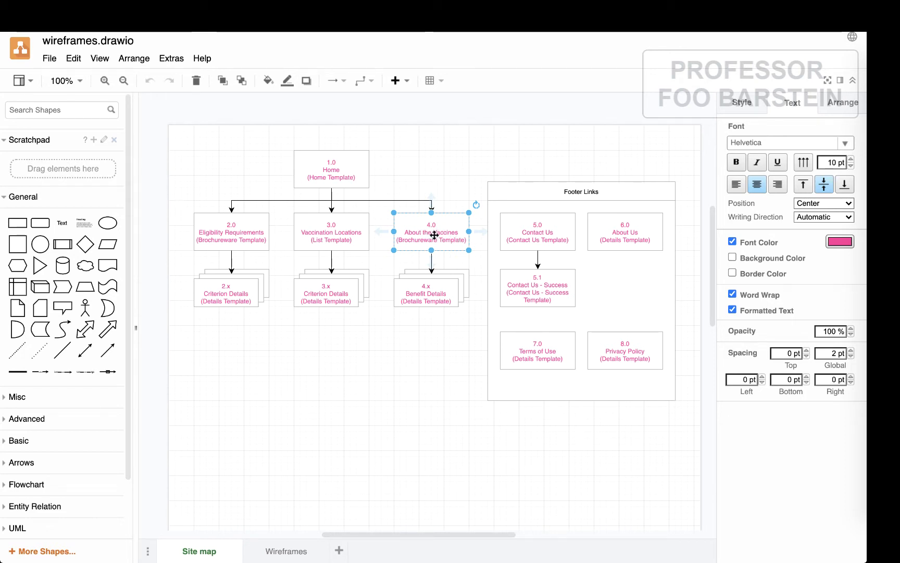
left_click(430, 291)
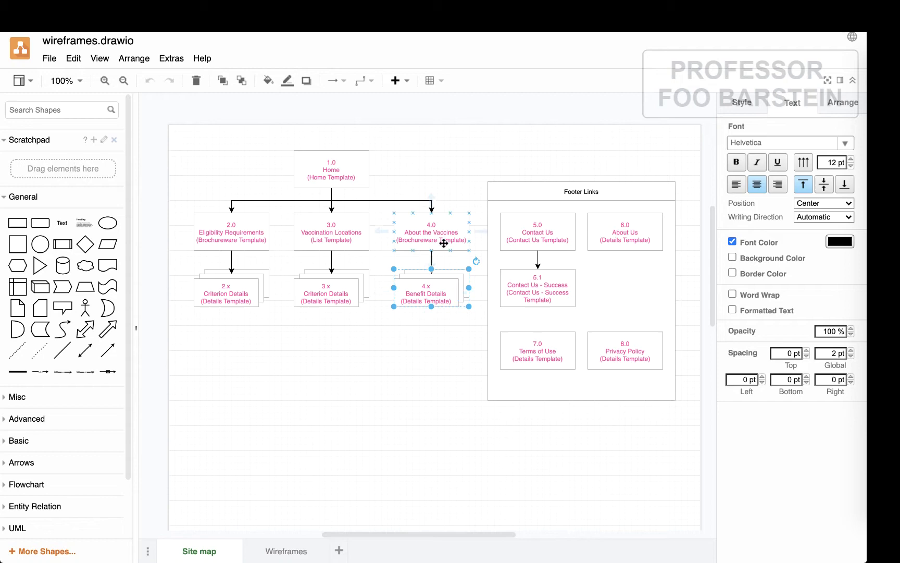
left_click(396, 341)
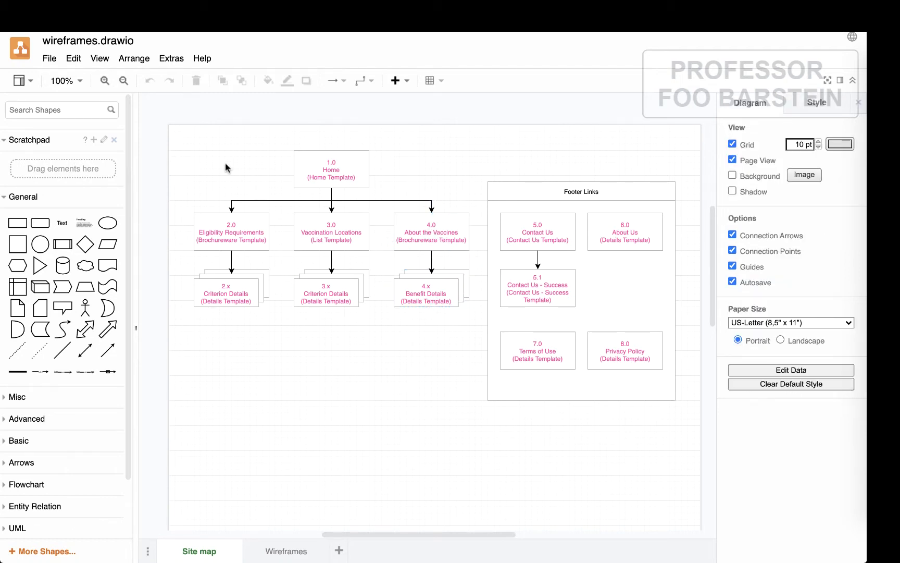
left_click_drag(187, 140, 479, 332)
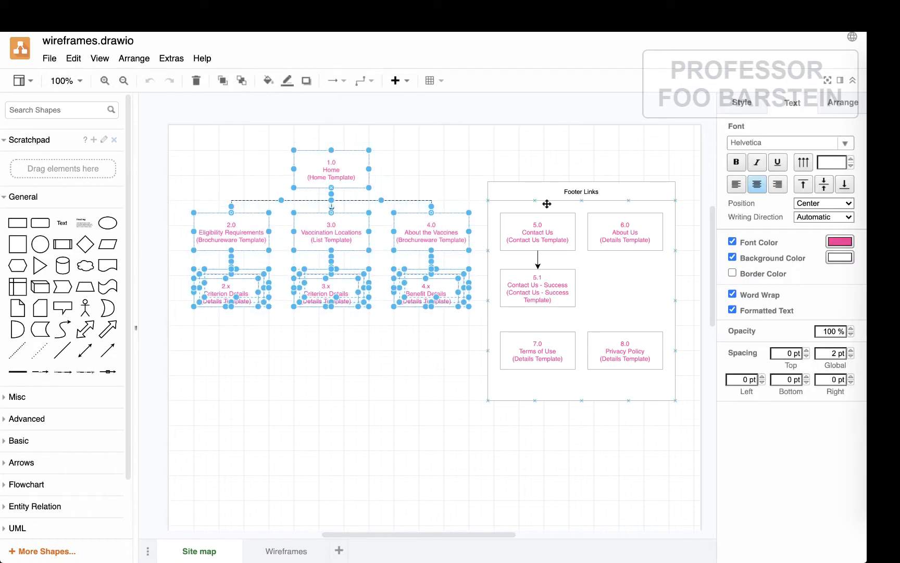
left_click(569, 168)
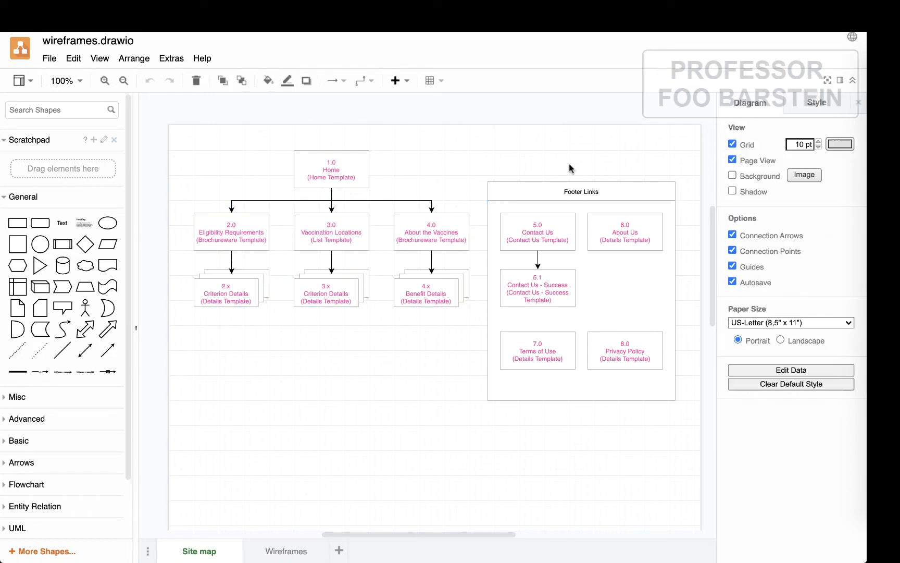
Inspect the right-side pages: 5.0 Contact Us, 5.1 Success, 6.0 About Us, 7.0 Terms, 8.0 Privacy
left_click(545, 239)
left_click(633, 239)
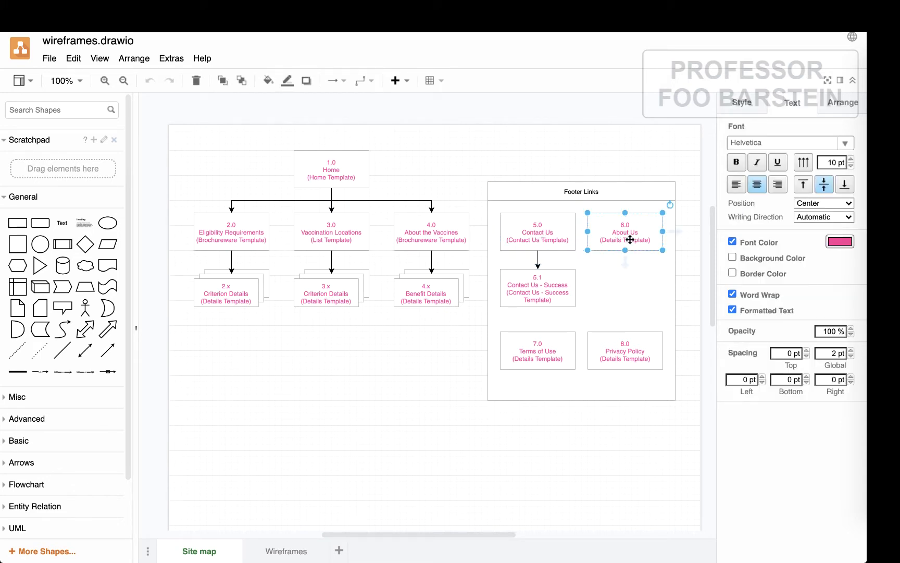
left_click(542, 358)
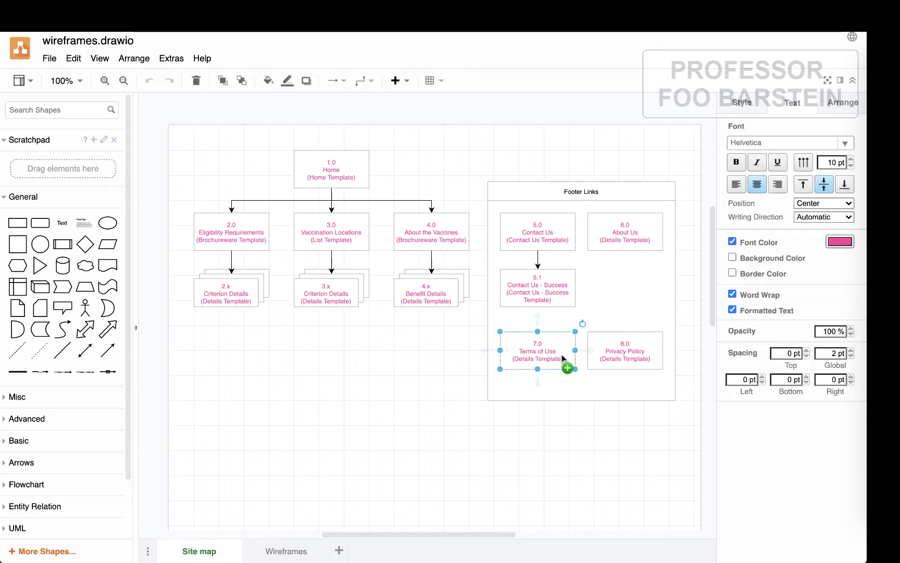
left_click(624, 353)
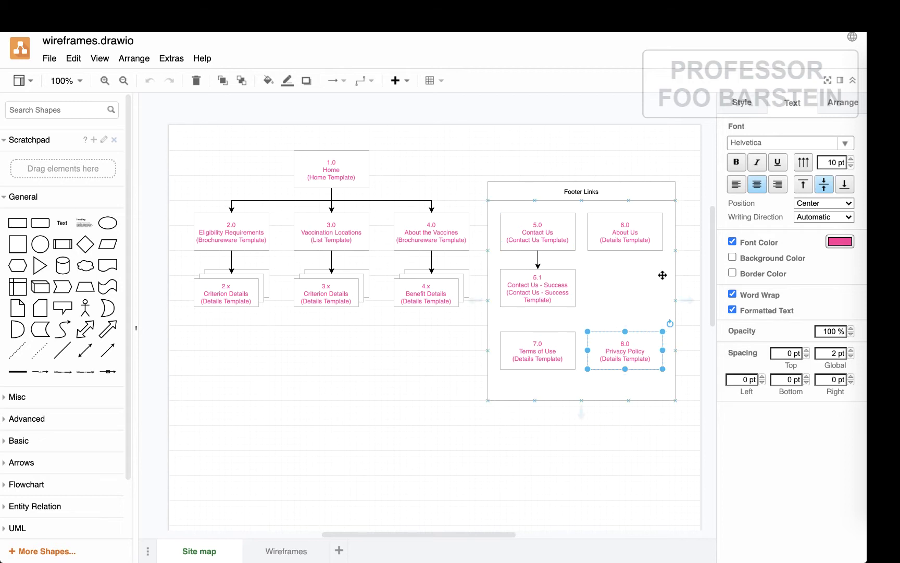
left_click(552, 242)
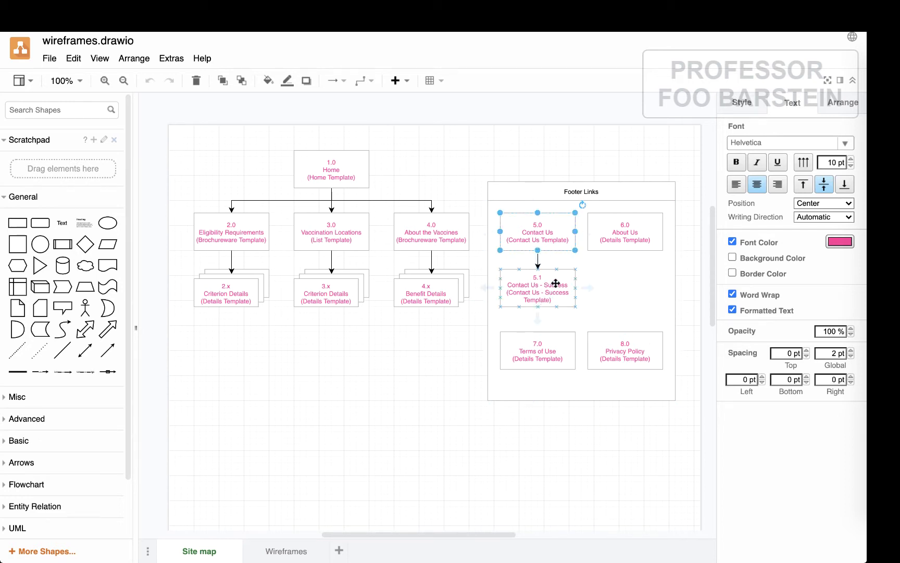
left_click(543, 293)
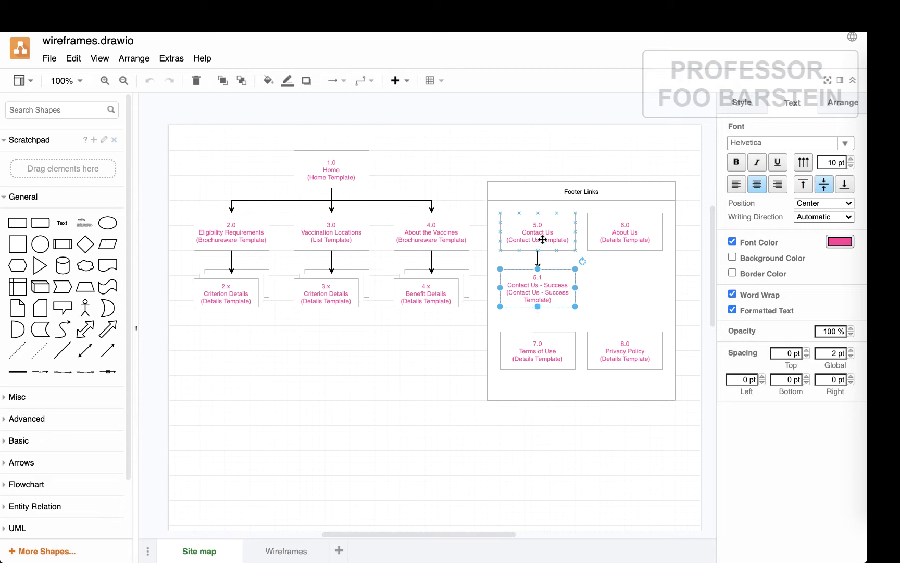
left_click(543, 238)
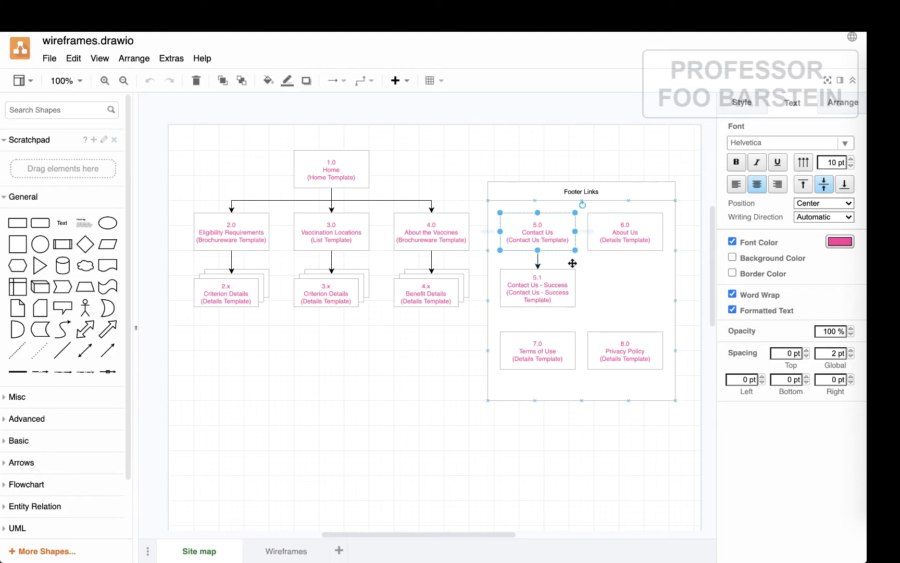
left_click(551, 291)
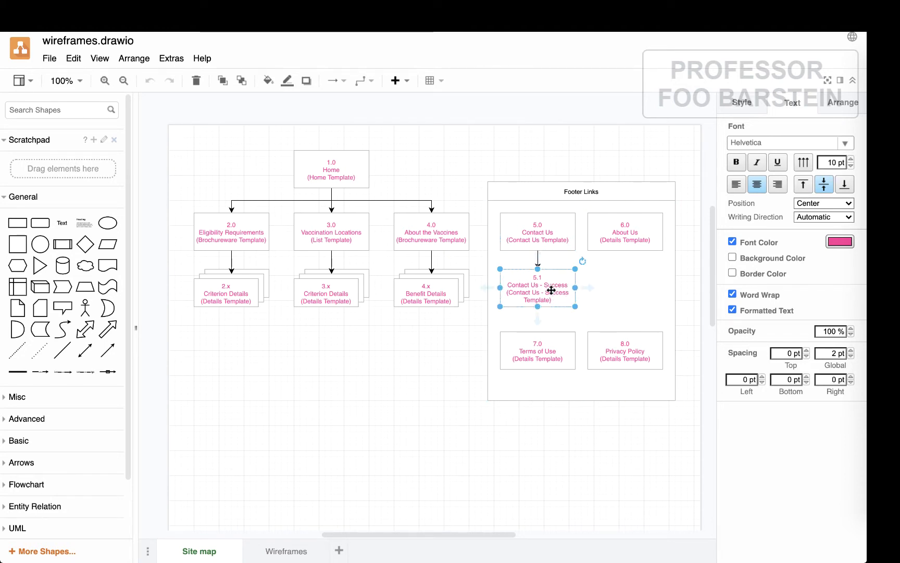
left_click(550, 225)
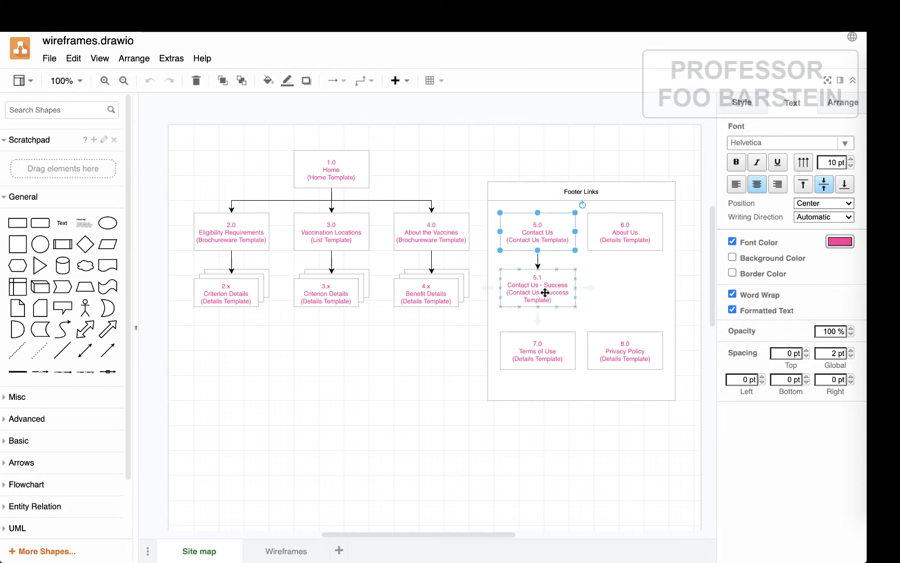
left_click(411, 342)
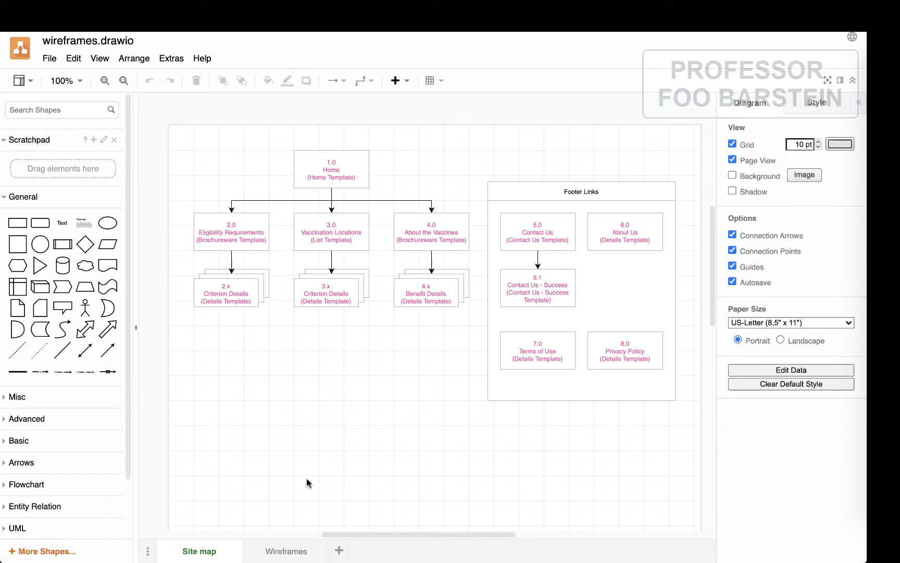
Highlight the Home, Brochureware and List template labels on boxes 1.0 through 4.0
double_click(325, 180)
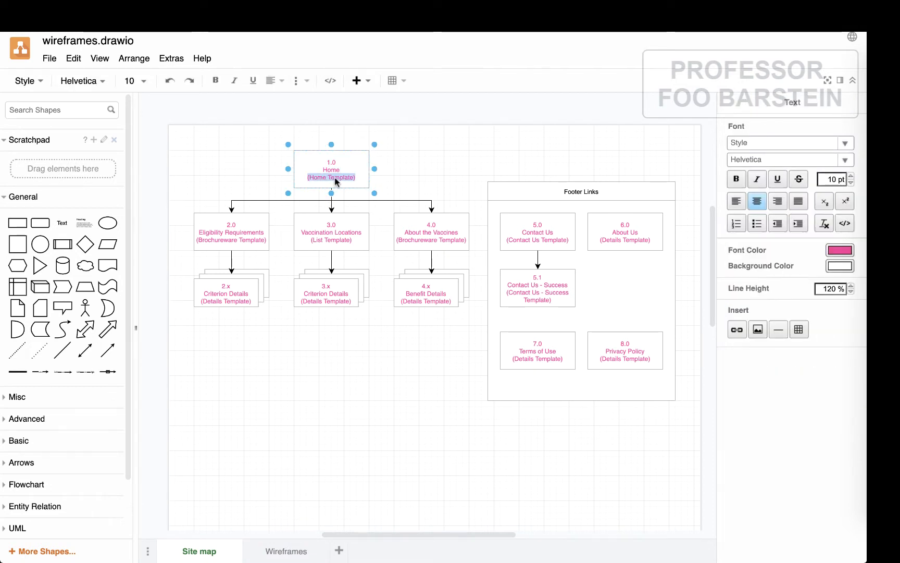
triple_click(336, 180)
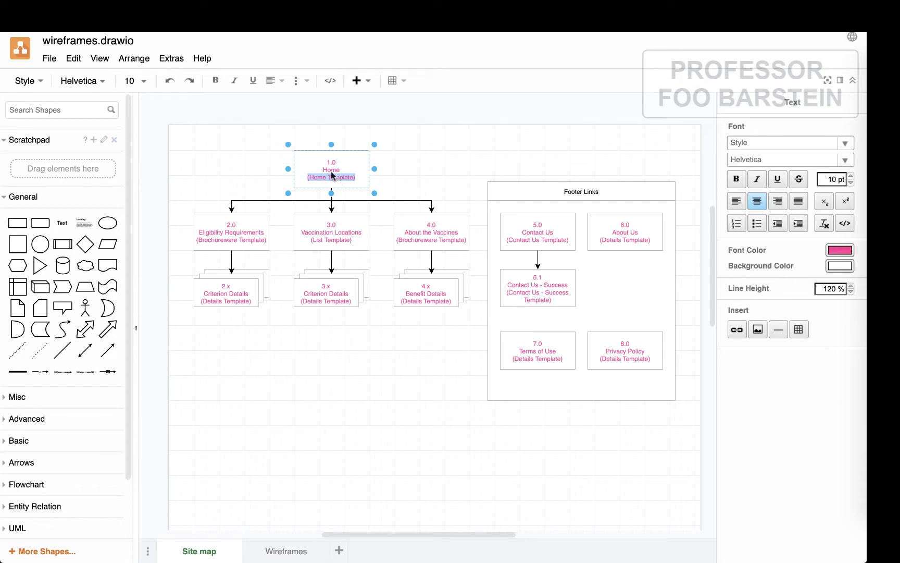
triple_click(334, 181)
triple_click(229, 240)
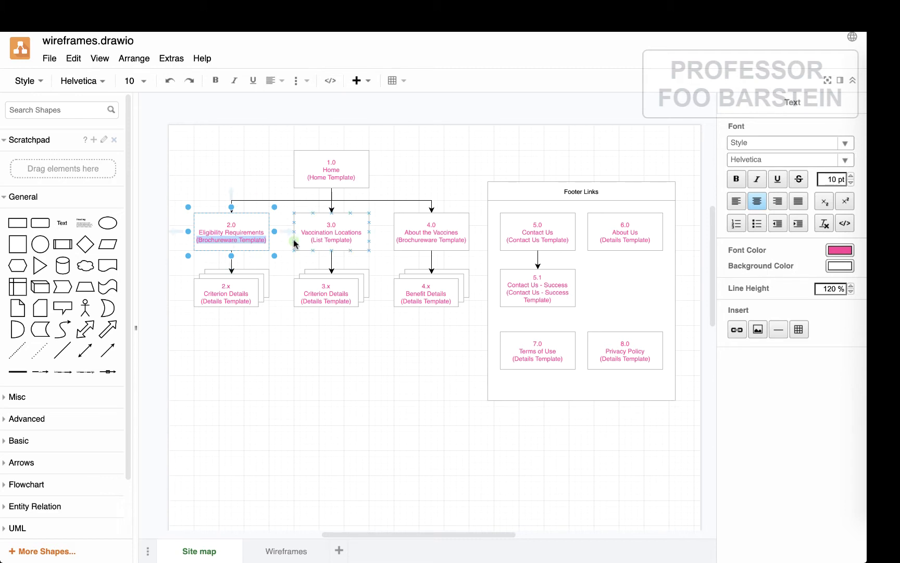
triple_click(422, 241)
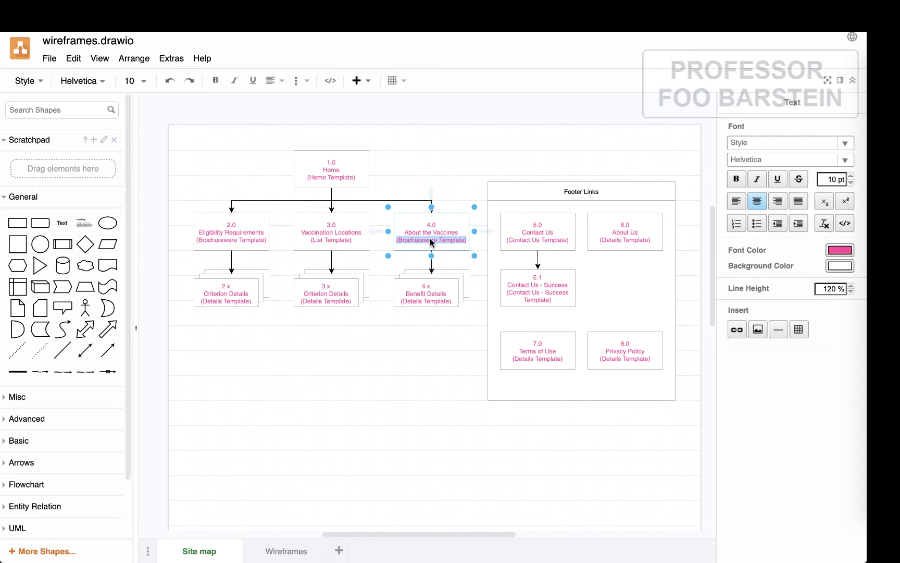
triple_click(343, 240)
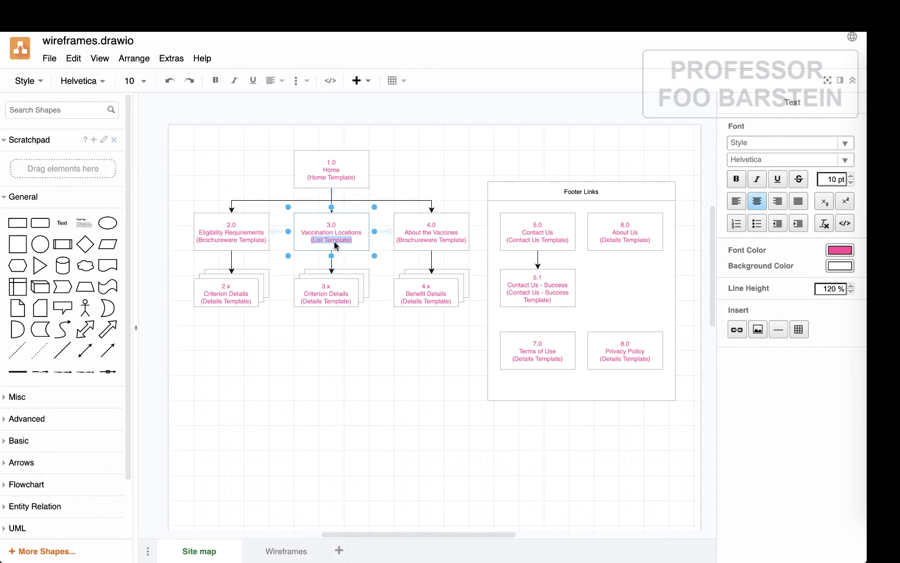
Highlight the Details Template labels on the 2.x, 3.x and 4.x detail stacks
left_click(231, 237)
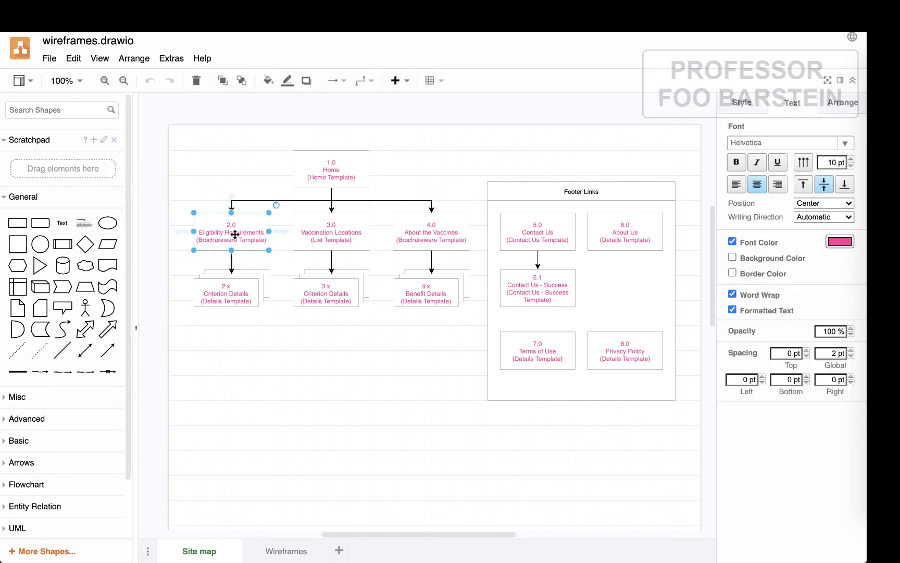
triple_click(225, 301)
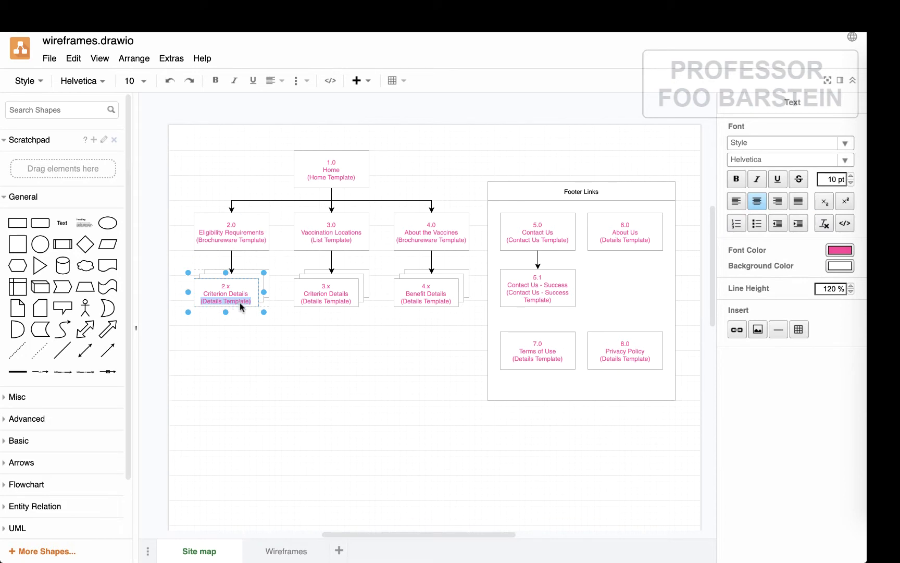
left_click(351, 238)
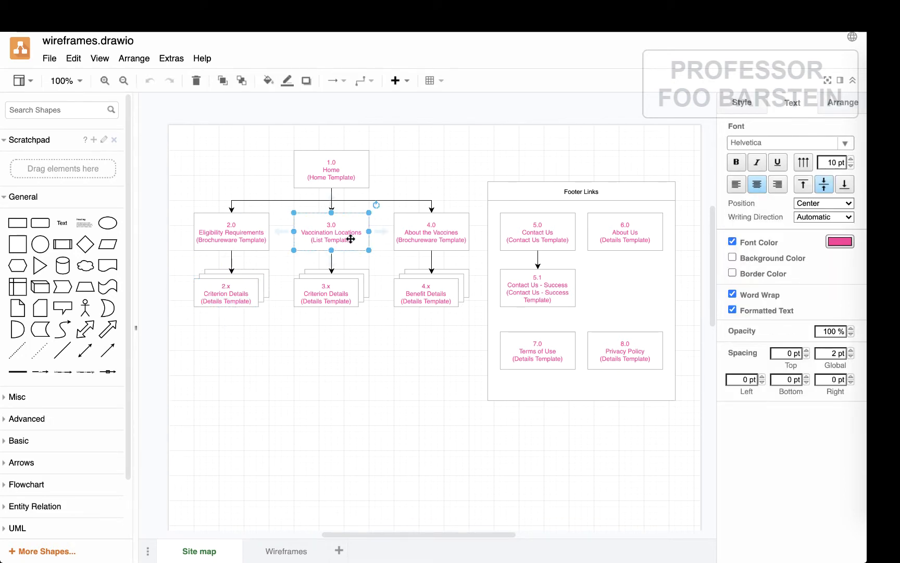
left_click(328, 302)
left_click(328, 302)
triple_click(339, 300)
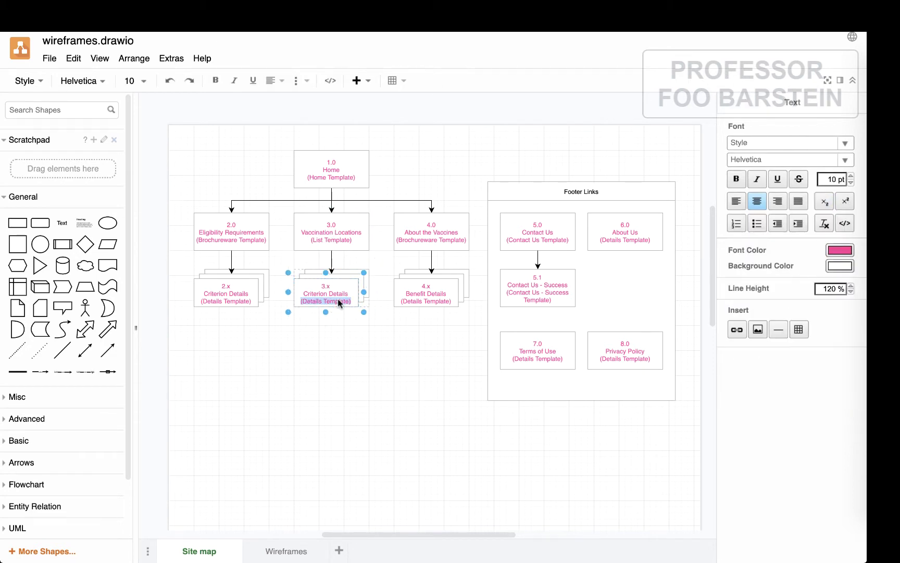
left_click(439, 239)
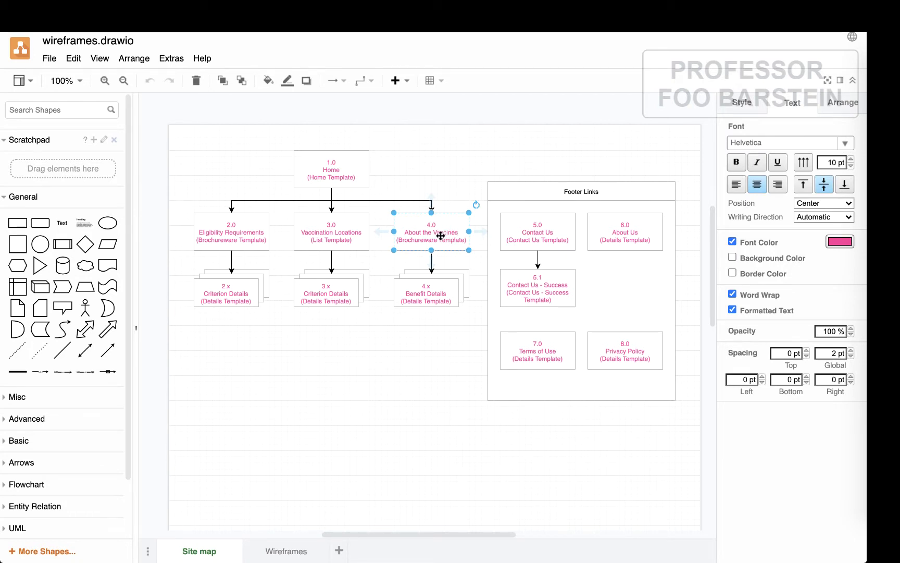
triple_click(431, 302)
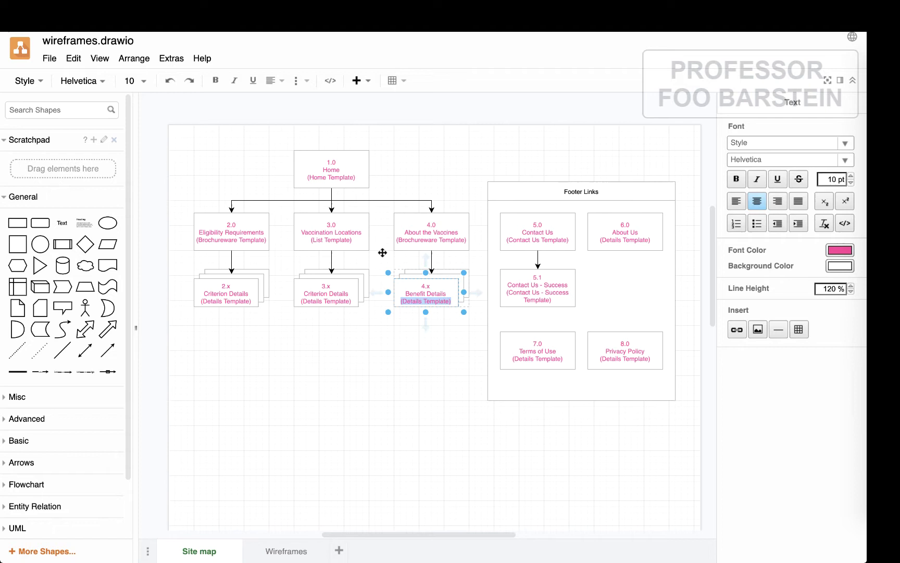
Highlight the Contact Us template names on pages 5.0 and 5.1
left_click(345, 178)
left_click(244, 240)
left_click(336, 239)
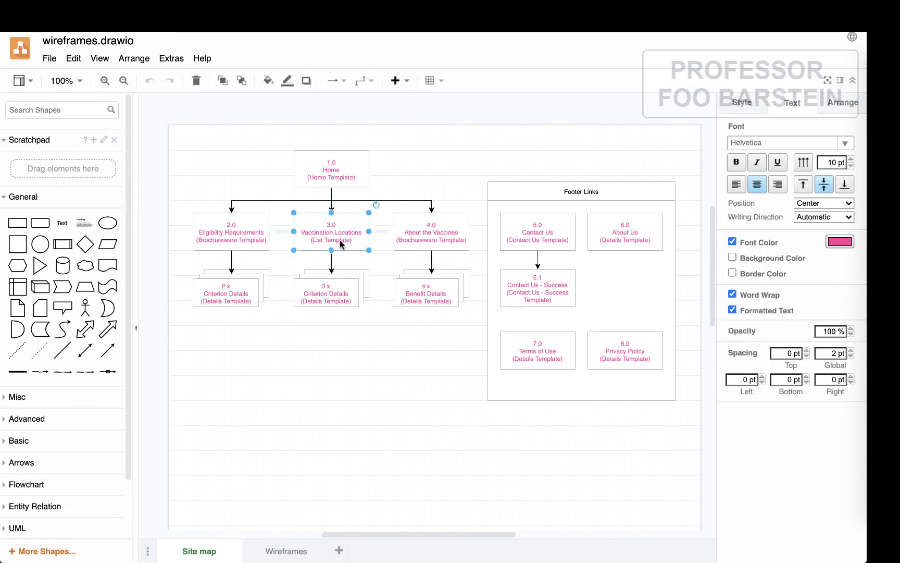
left_click(338, 291)
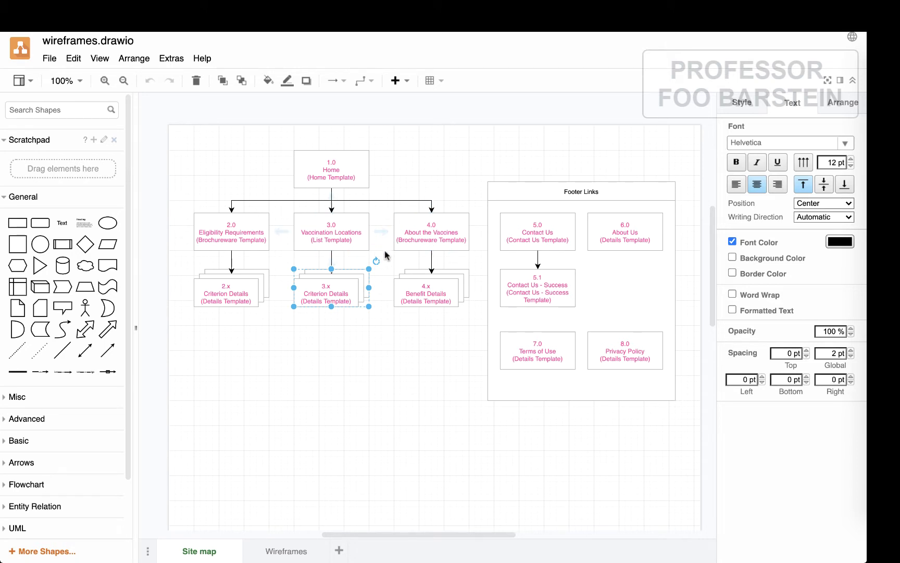
triple_click(542, 240)
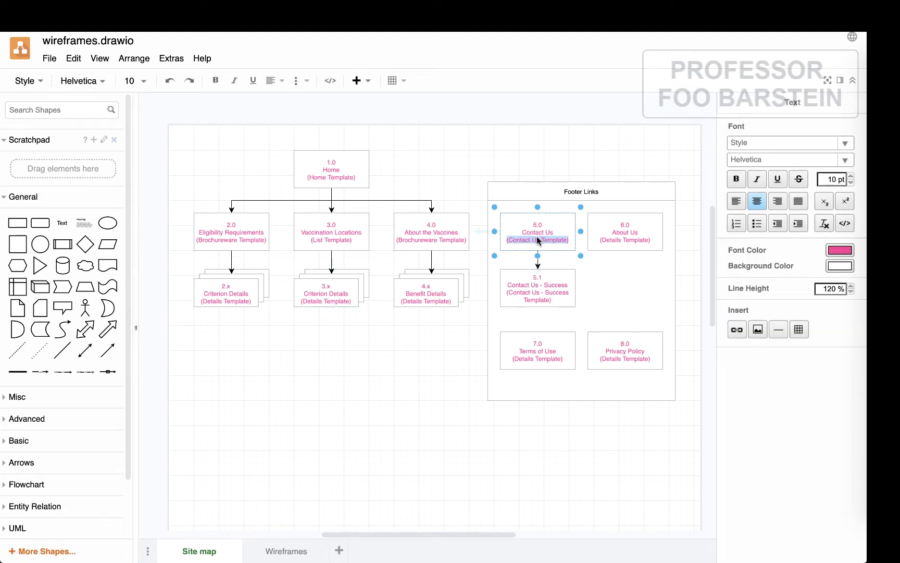
triple_click(538, 296)
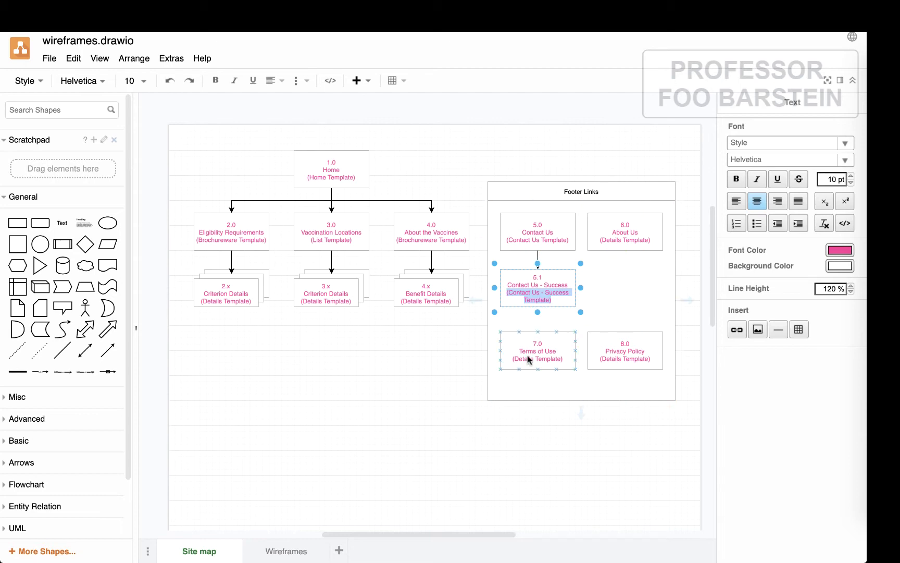
left_click(388, 388)
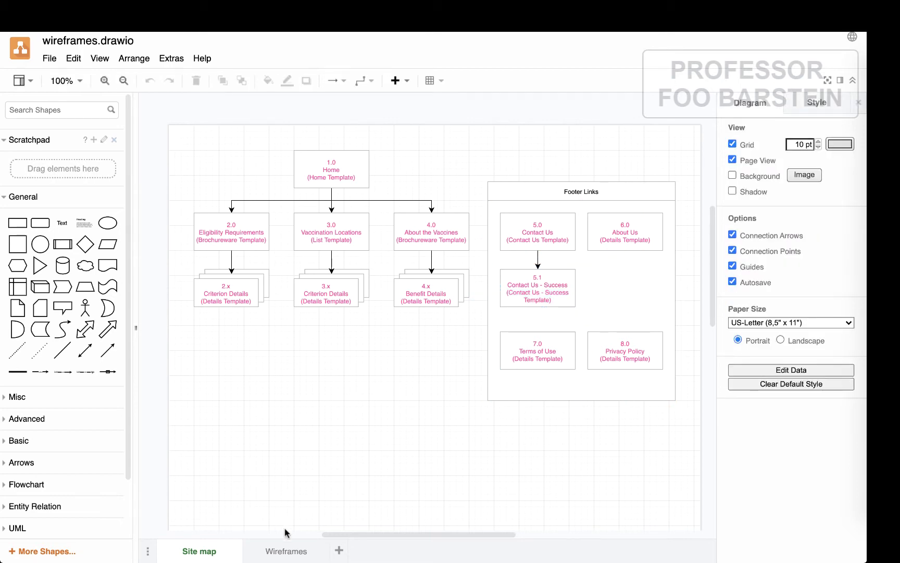
On the Wireframes page, examine the Home Template's hero block and three sub-sections
left_click(286, 550)
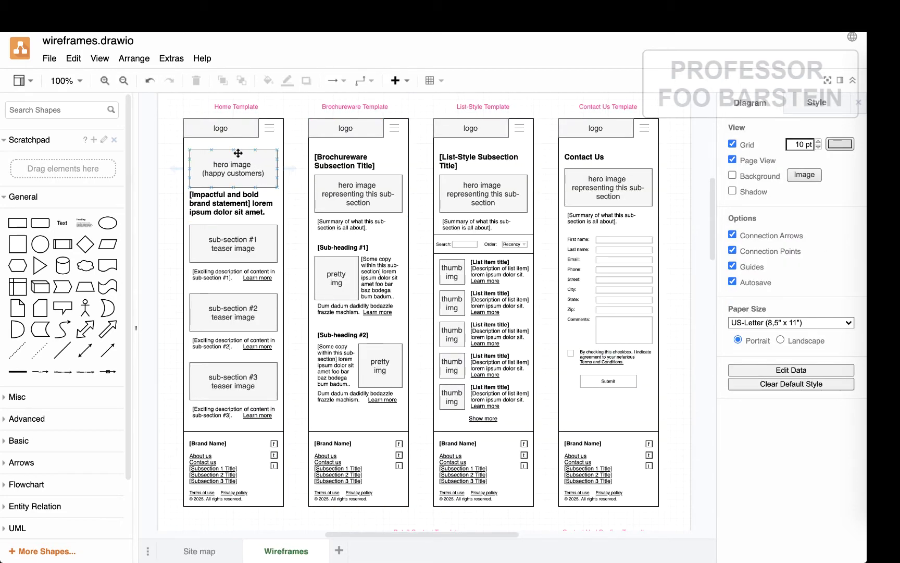
left_click(235, 108)
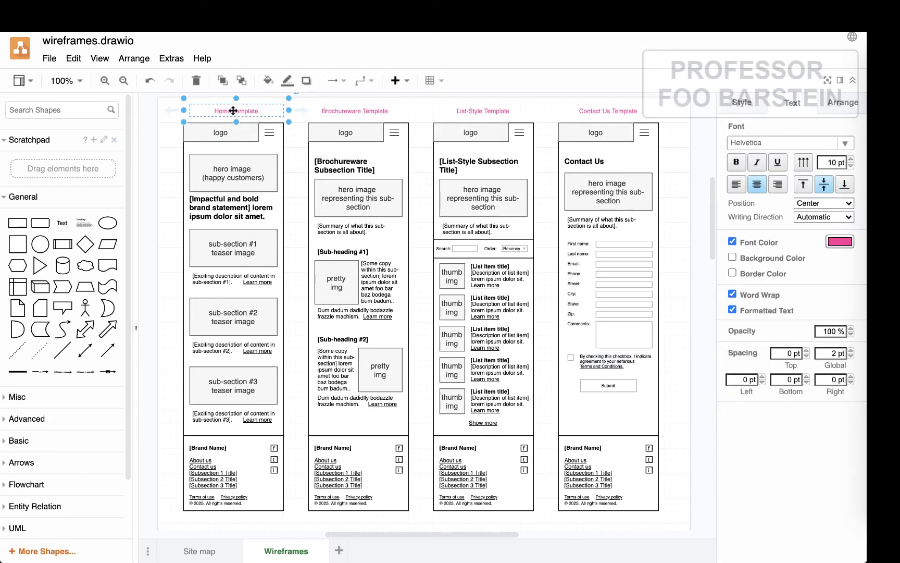
left_click(230, 180)
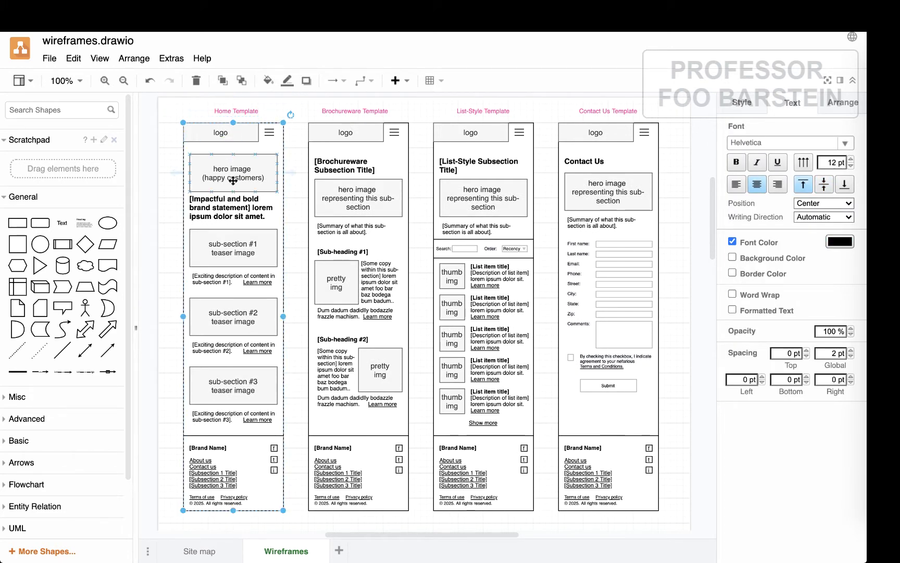
left_click(245, 182)
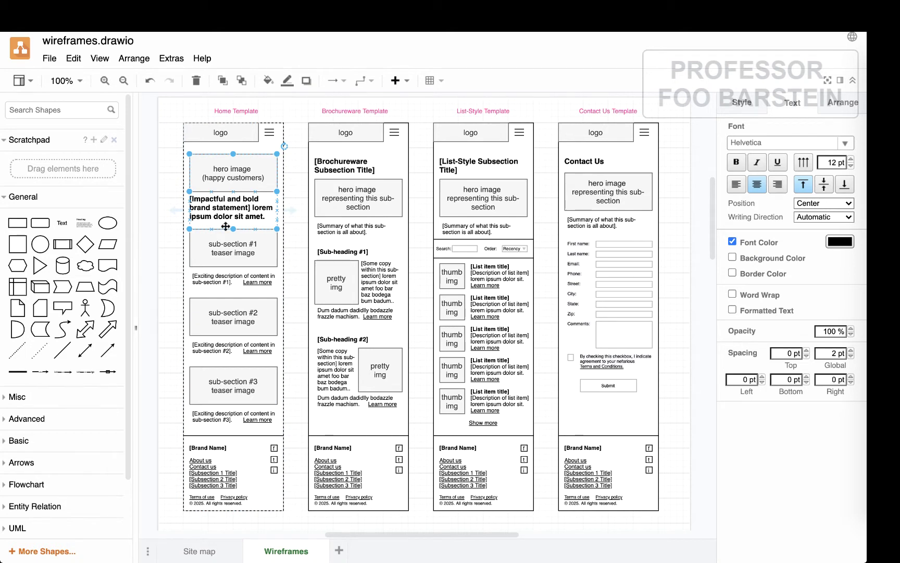
left_click(224, 315)
left_click(231, 378)
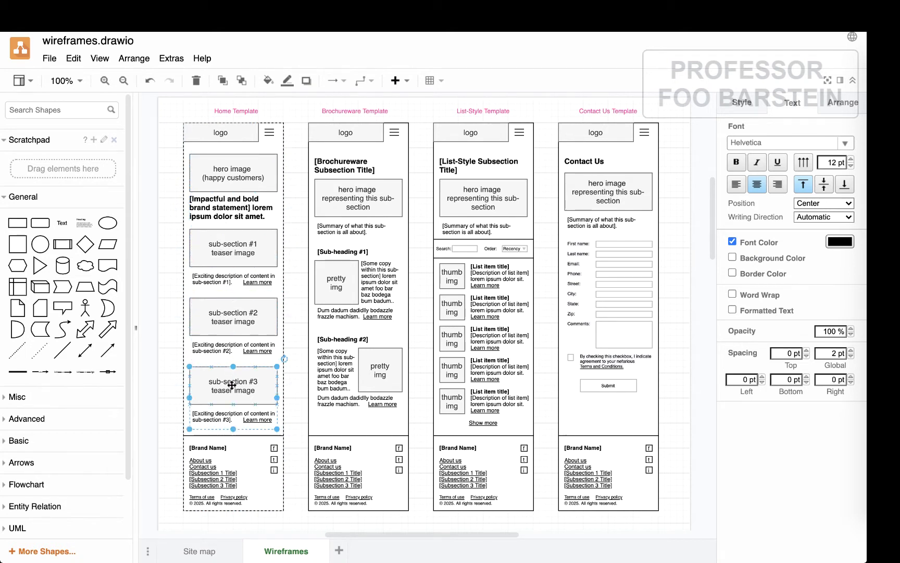
left_click(241, 259)
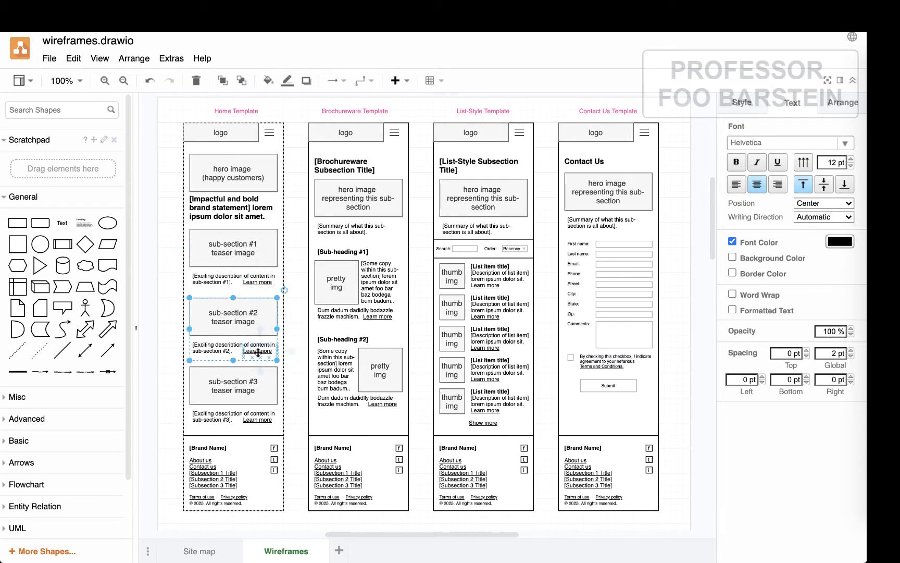
left_click(228, 382)
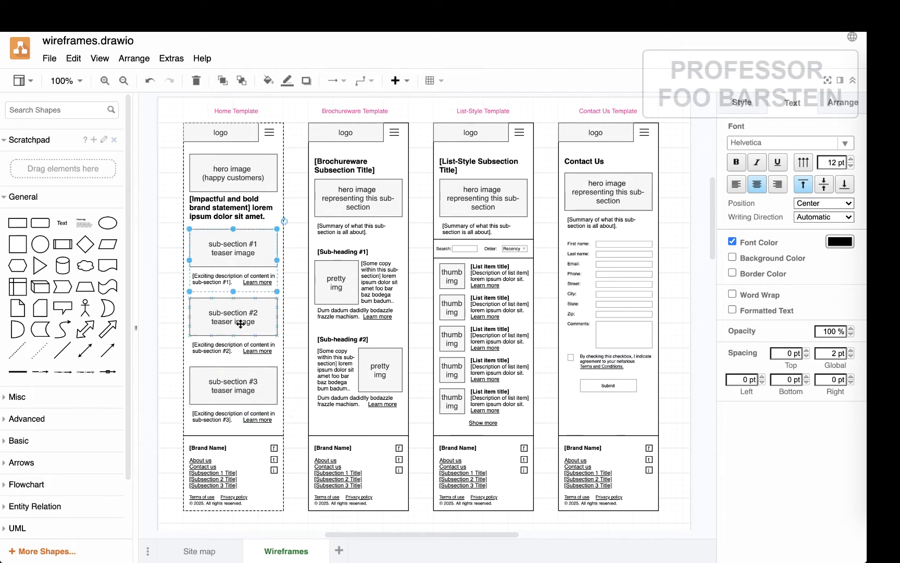
left_click(233, 261)
left_click(251, 315)
left_click(250, 383)
scroll(374, 220, "up", 2)
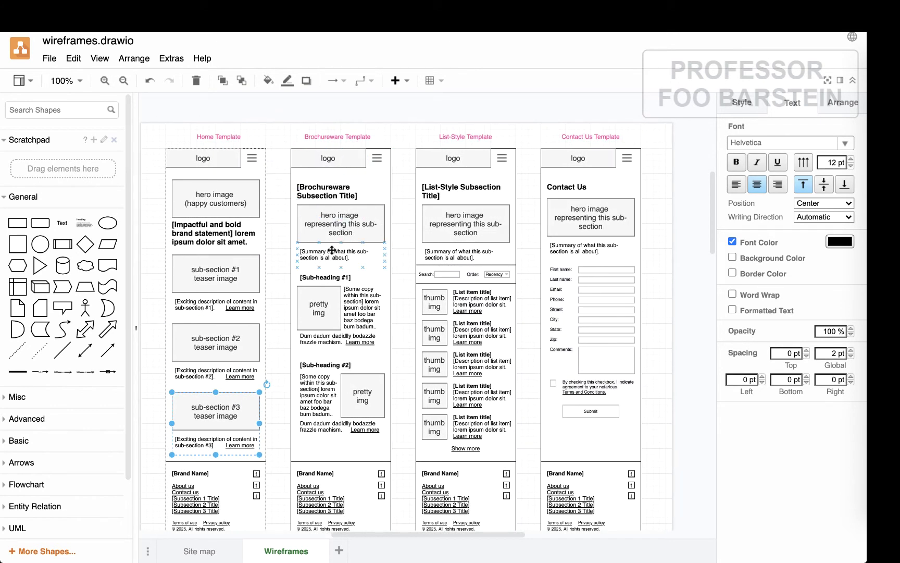
Examine the Brochureware template's top section and its Sub-heading #1 and #2 blocks
left_click(321, 298)
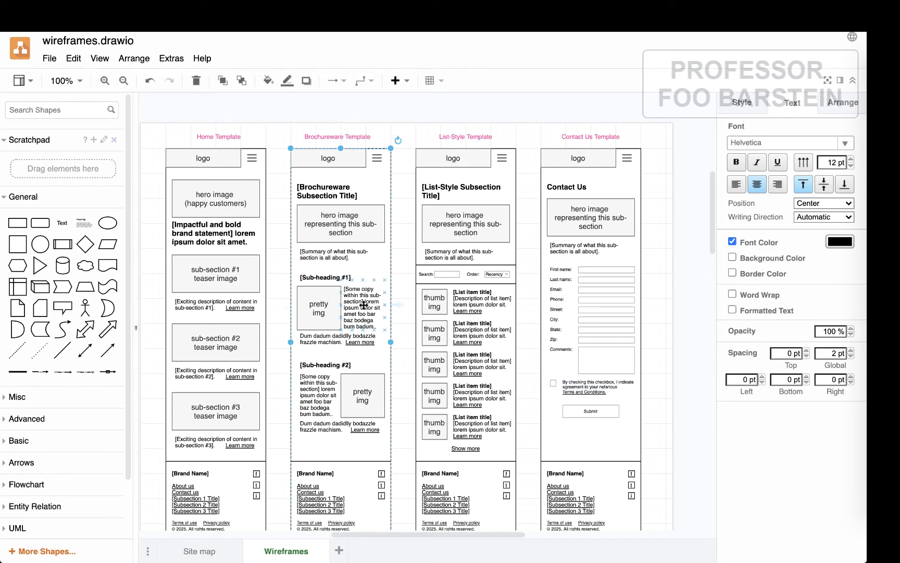
left_click(378, 405)
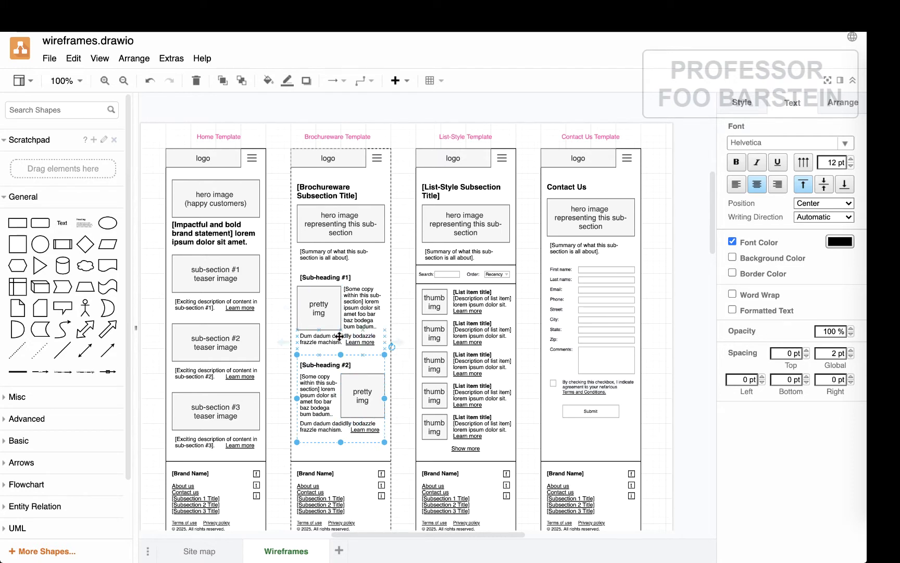
left_click(328, 312)
left_click(338, 391)
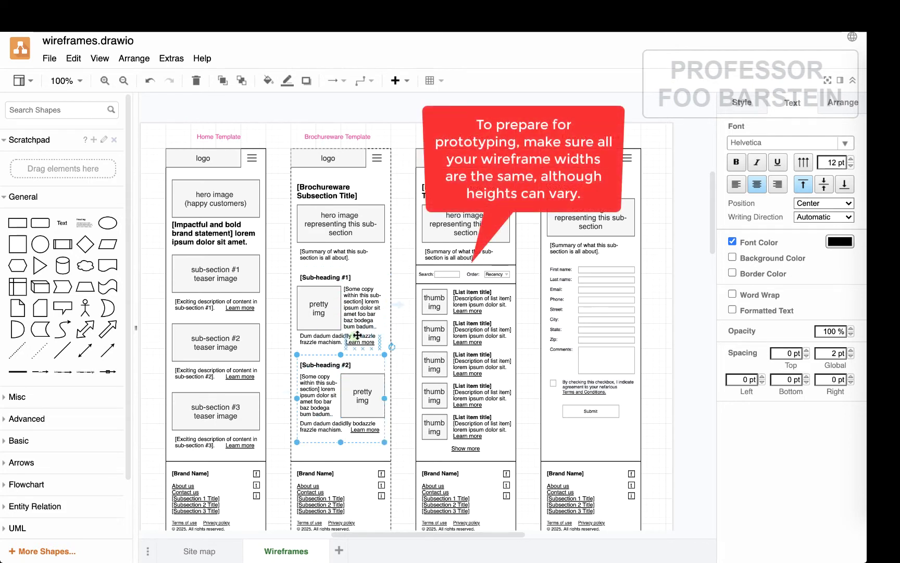
left_click(360, 343)
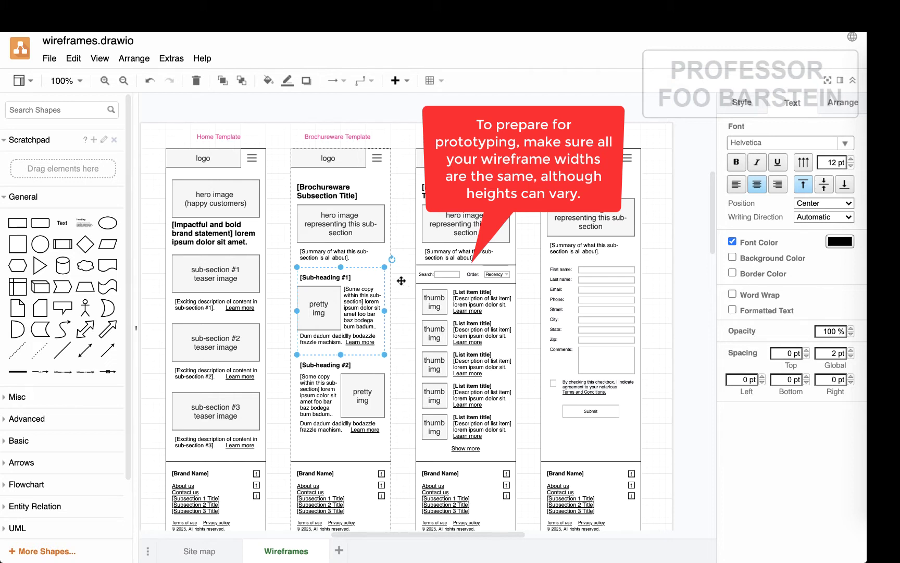
double_click(341, 278)
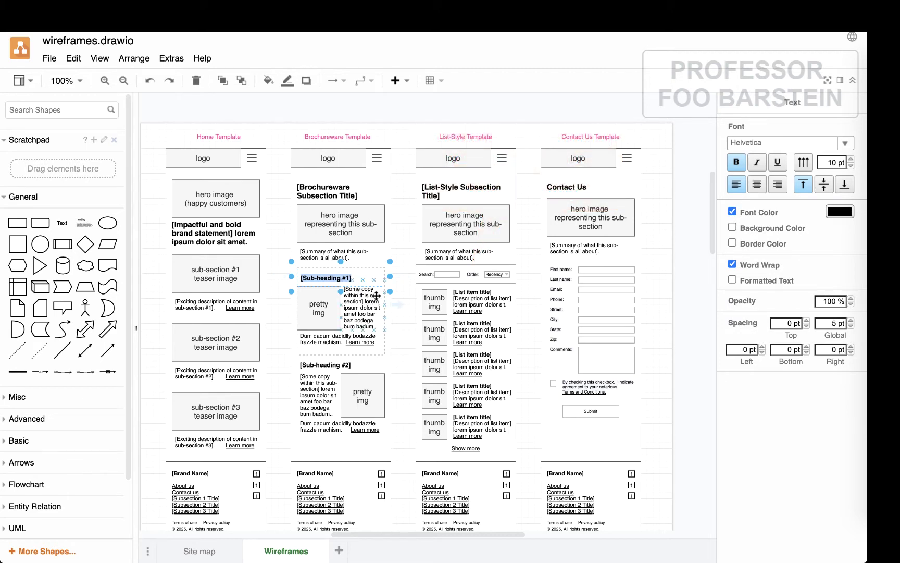
left_click(400, 269)
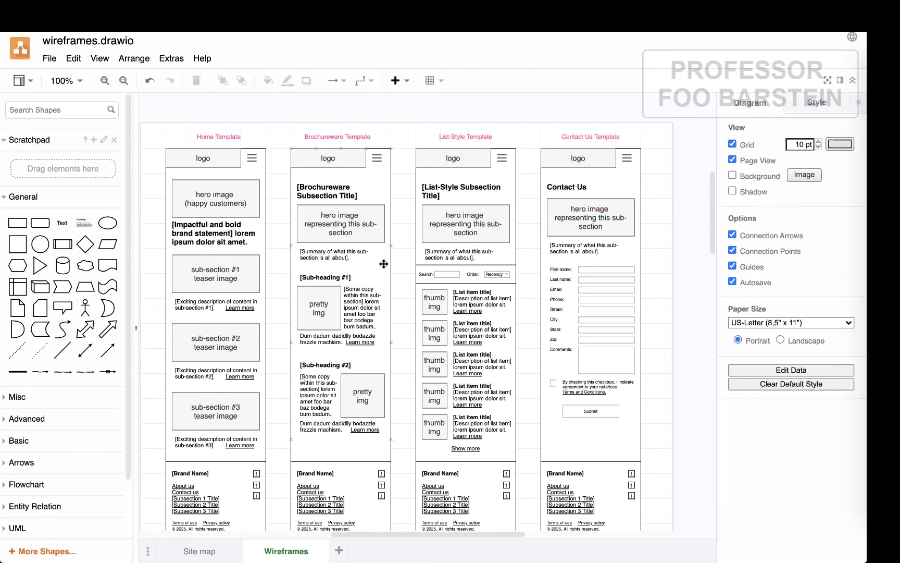
double_click(196, 304)
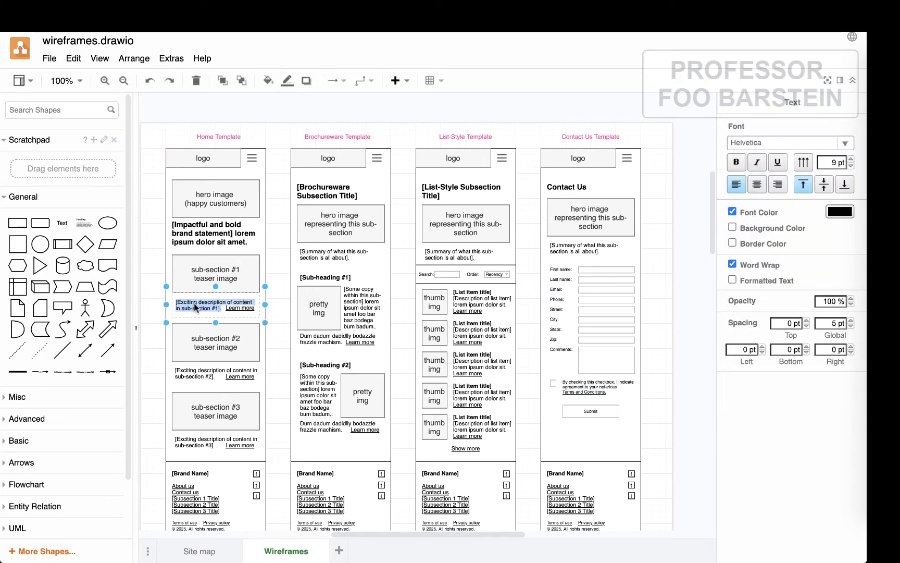
left_click(405, 264)
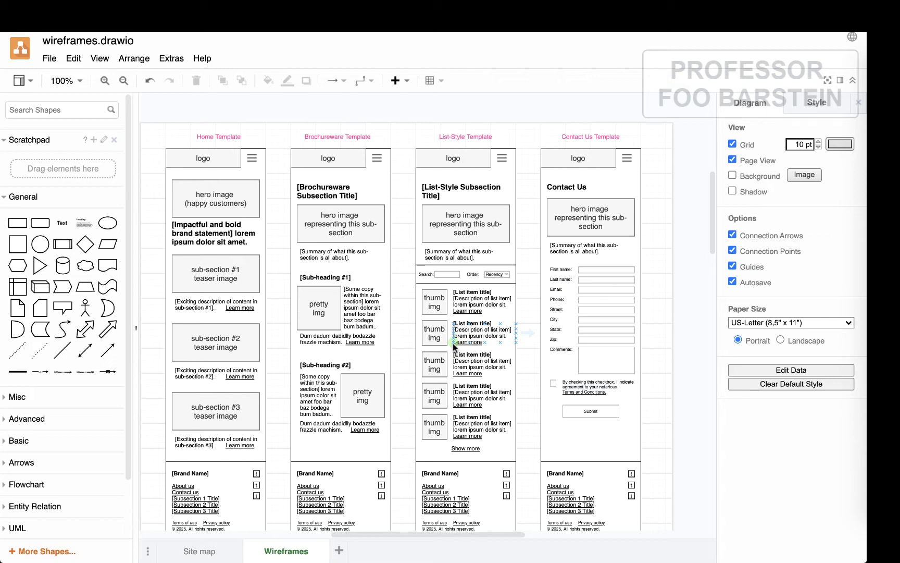
Open the recent file mockups.drawio and show its Mockups page
scroll(435, 303, "down", 1)
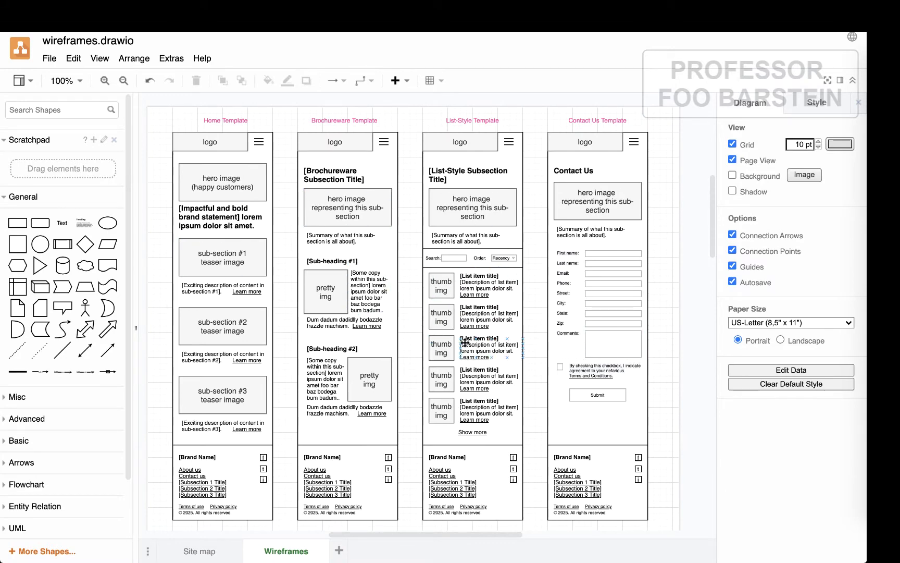
scroll(464, 344, "down", 10)
scroll(465, 345, "down", 4)
scroll(465, 345, "up", 15)
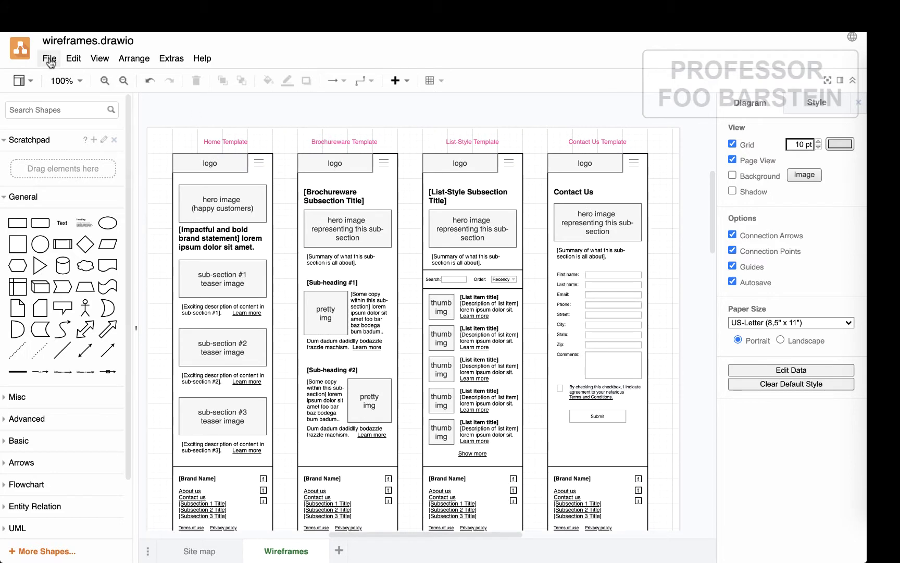
left_click(50, 59)
mouse_move(89, 121)
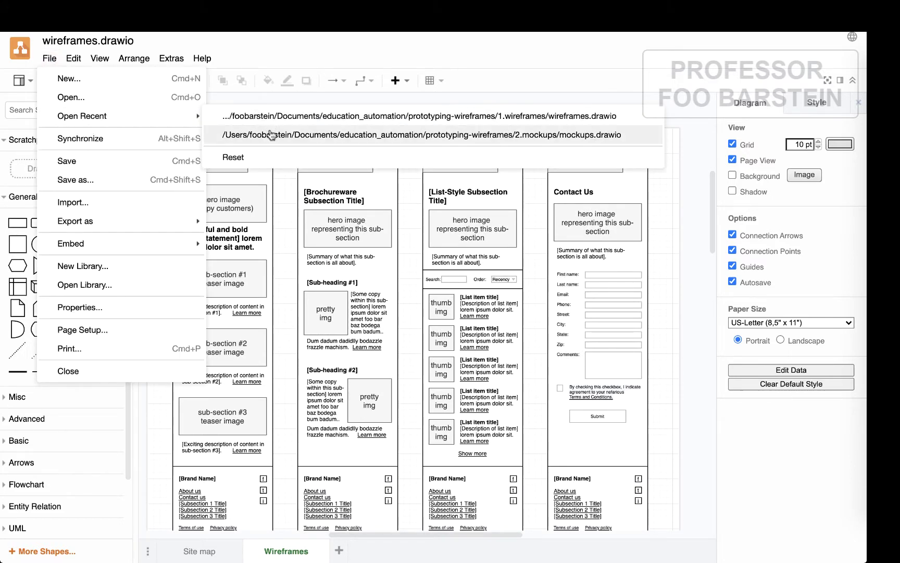
left_click(261, 135)
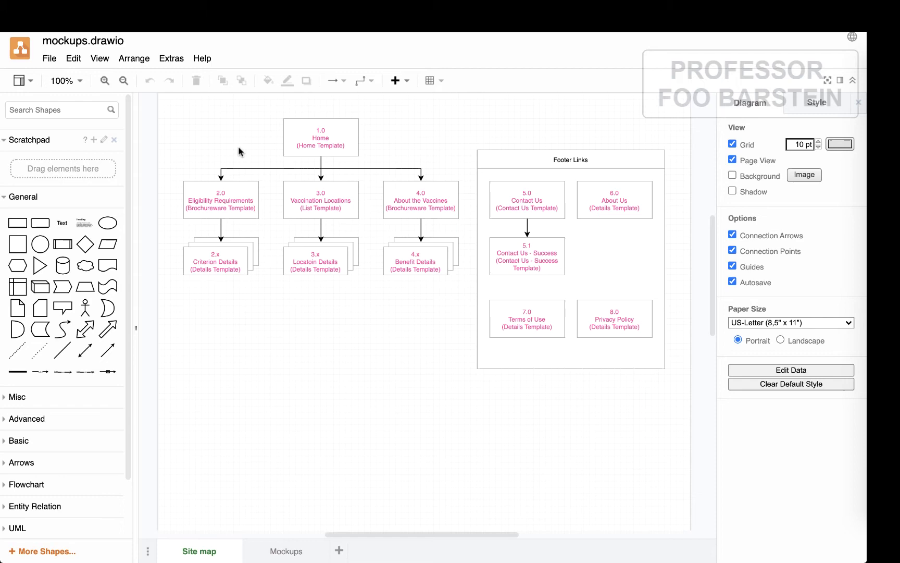
left_click(282, 550)
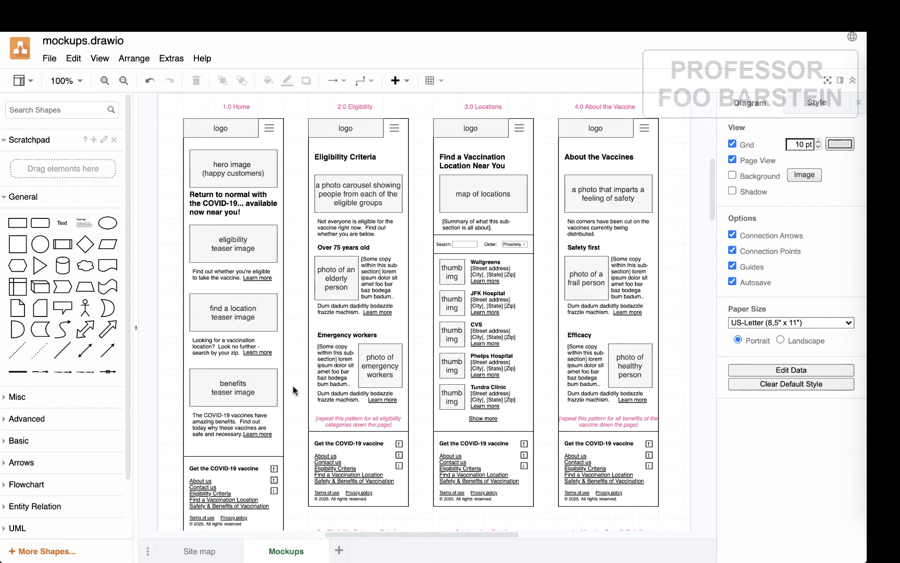
scroll(292, 386, "up", 1)
left_click(251, 144)
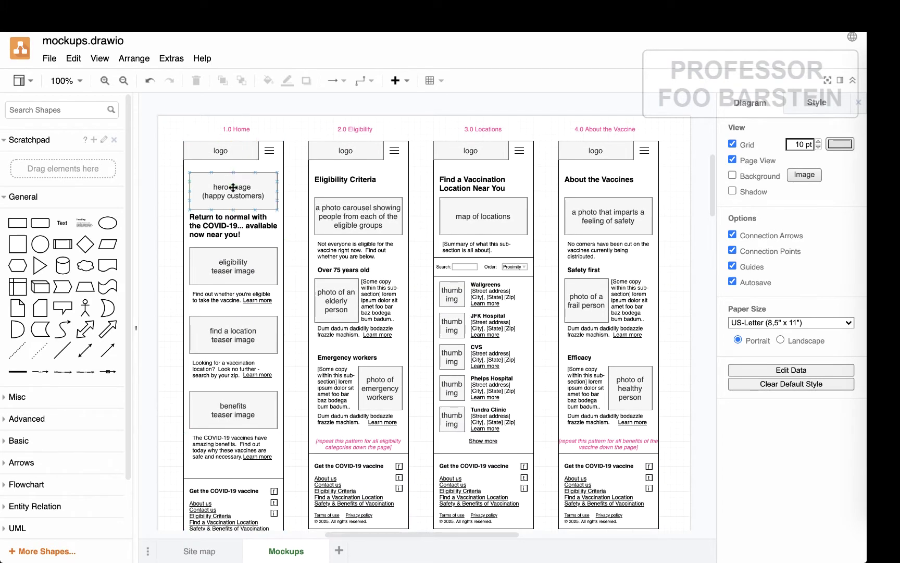
left_click(235, 129)
double_click(221, 221)
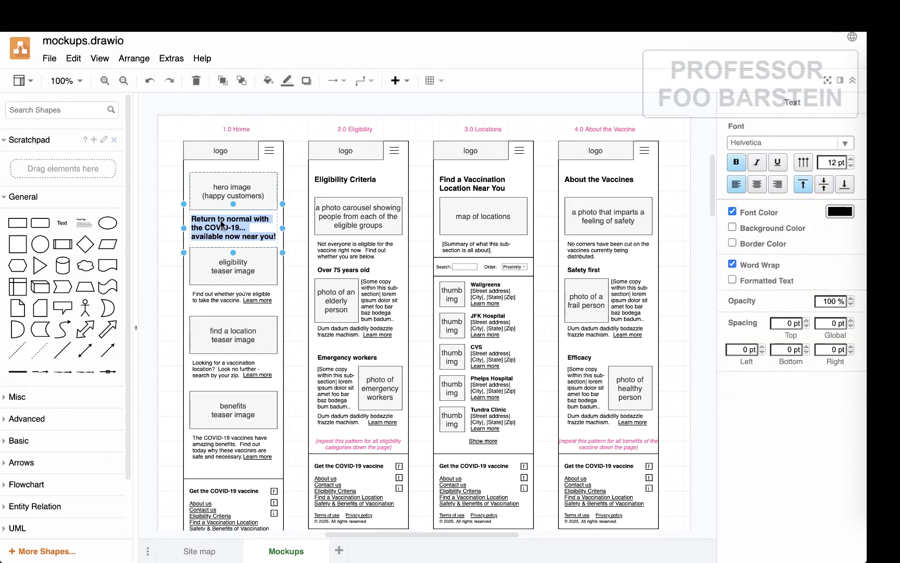
left_click(297, 255)
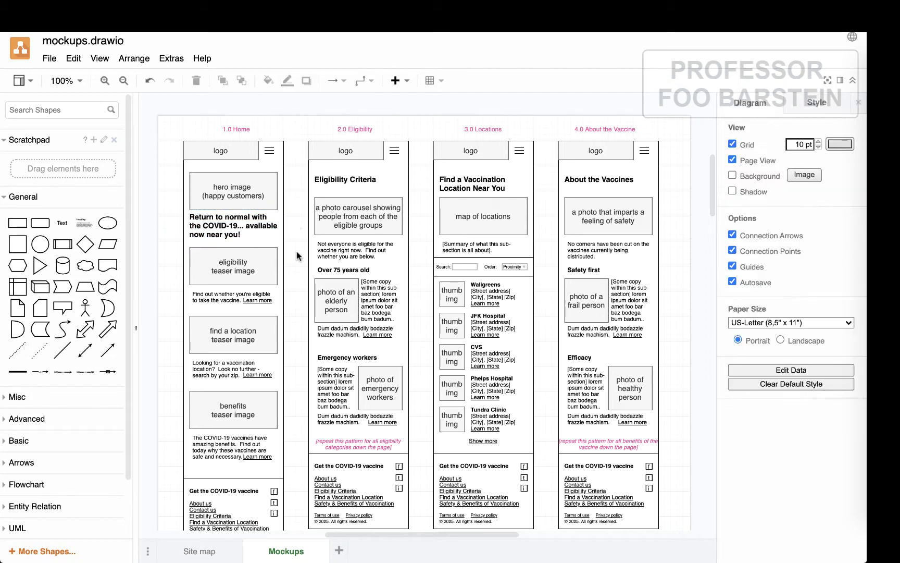
left_click(243, 272)
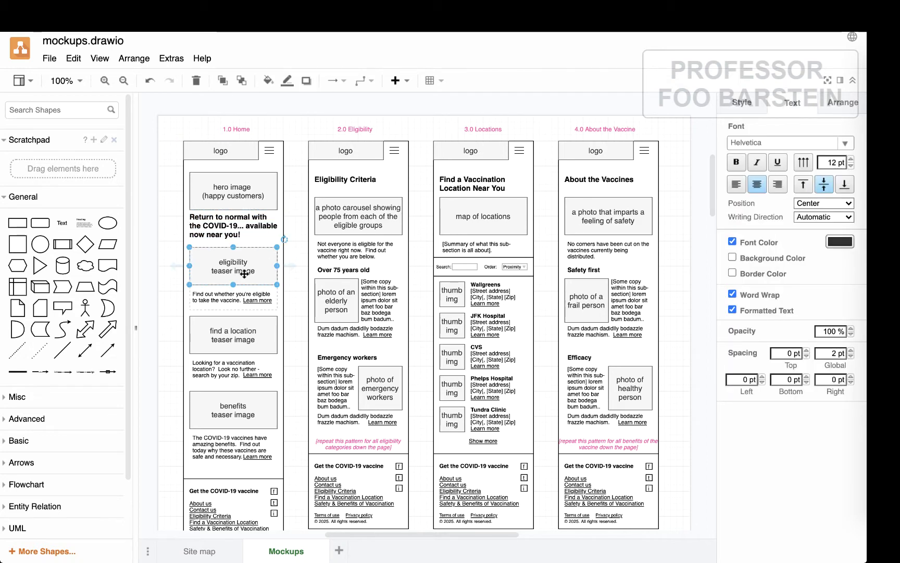
double_click(211, 296)
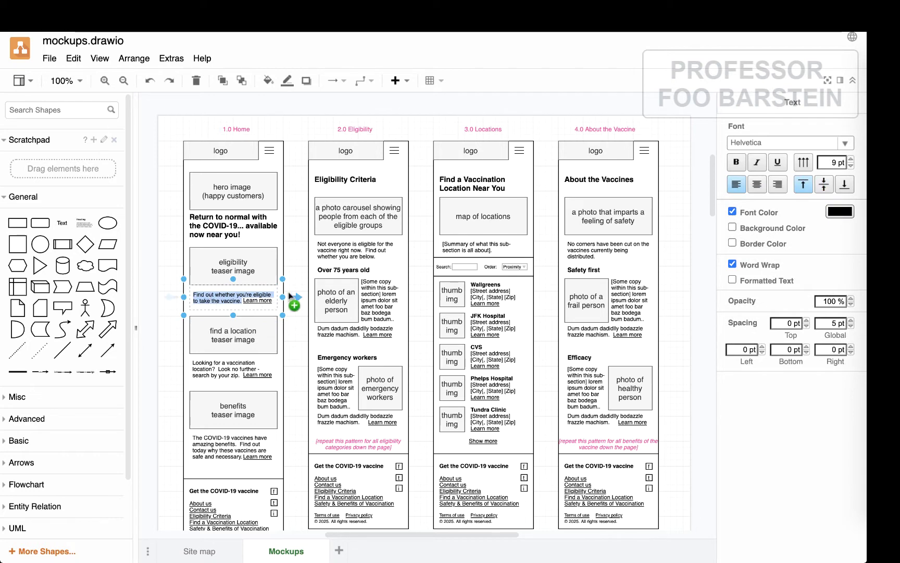
left_click(228, 334)
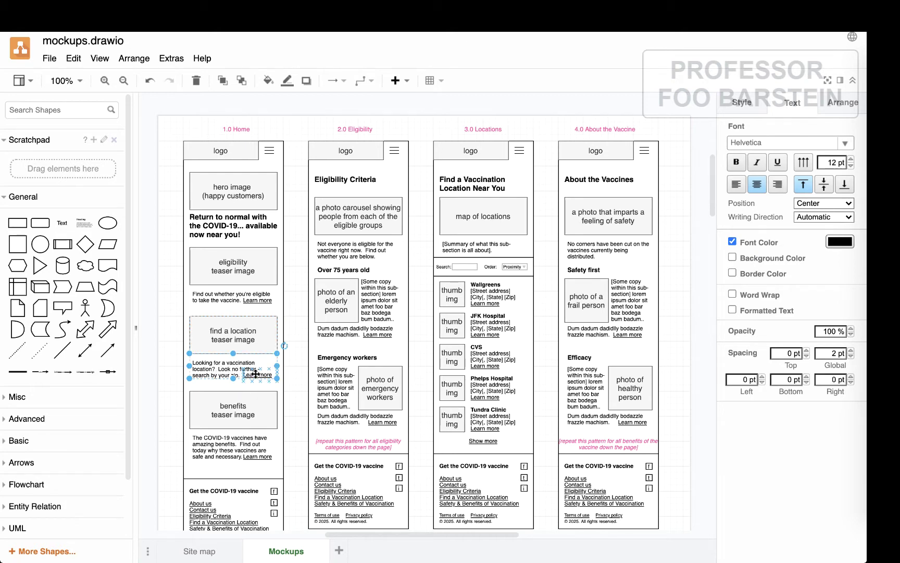
left_click(233, 410)
scroll(219, 381, "down", 3)
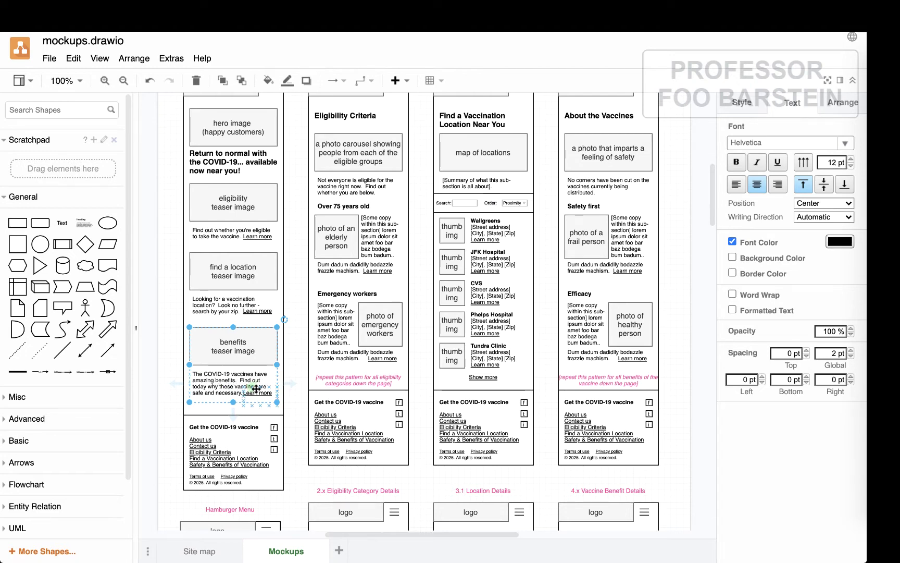
left_click(257, 388)
scroll(257, 242, "up", 1)
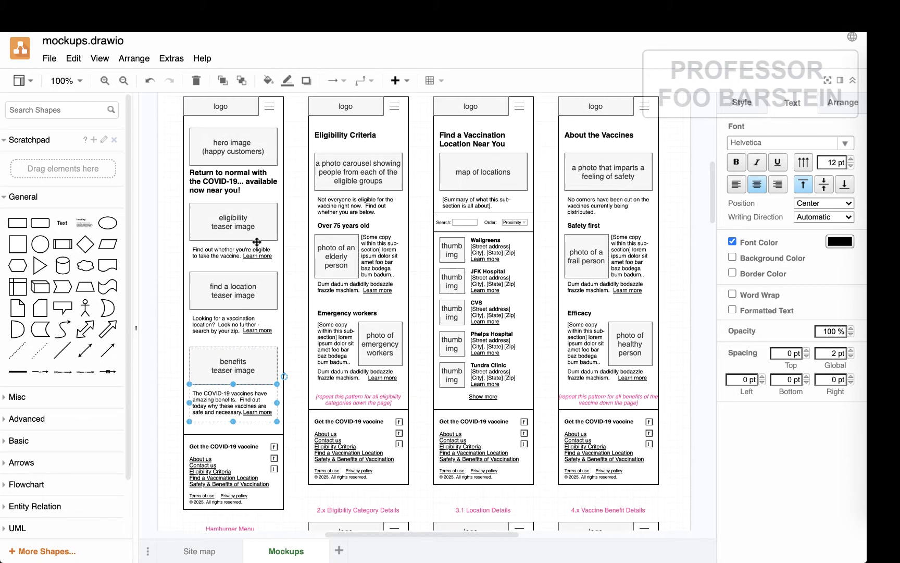
left_click(237, 223)
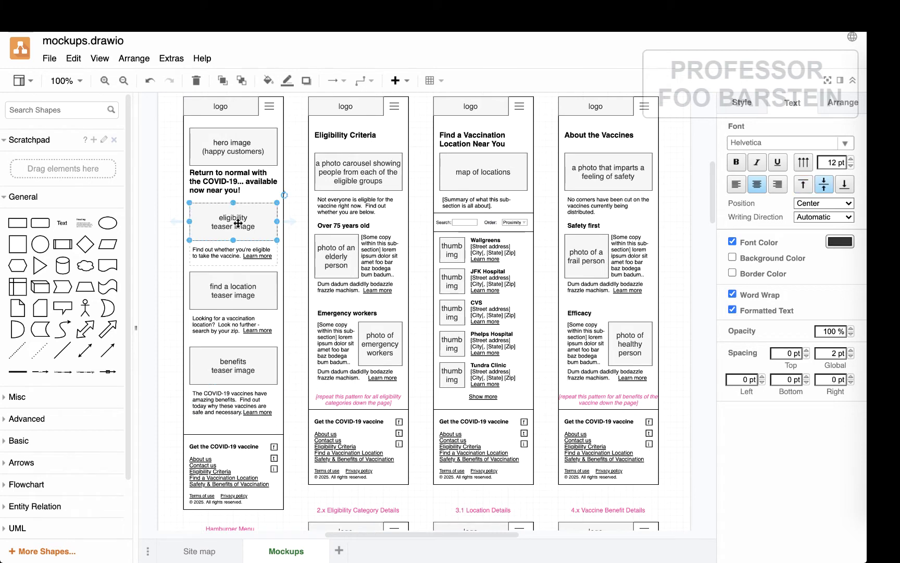
left_click(238, 306)
left_click(237, 357)
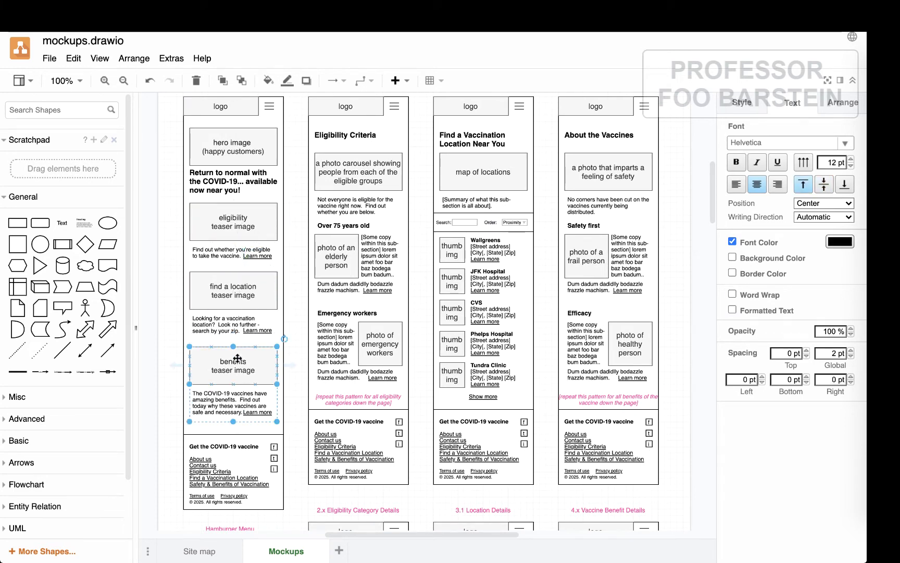
left_click(237, 234)
left_click(231, 288)
left_click(230, 370)
left_click(234, 232)
left_click(227, 295)
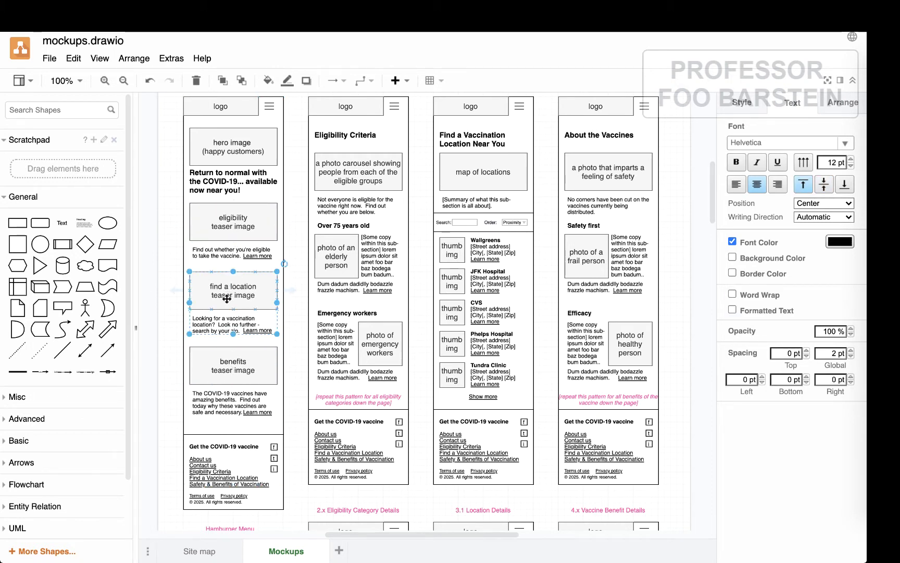
left_click(228, 370)
left_click(290, 230)
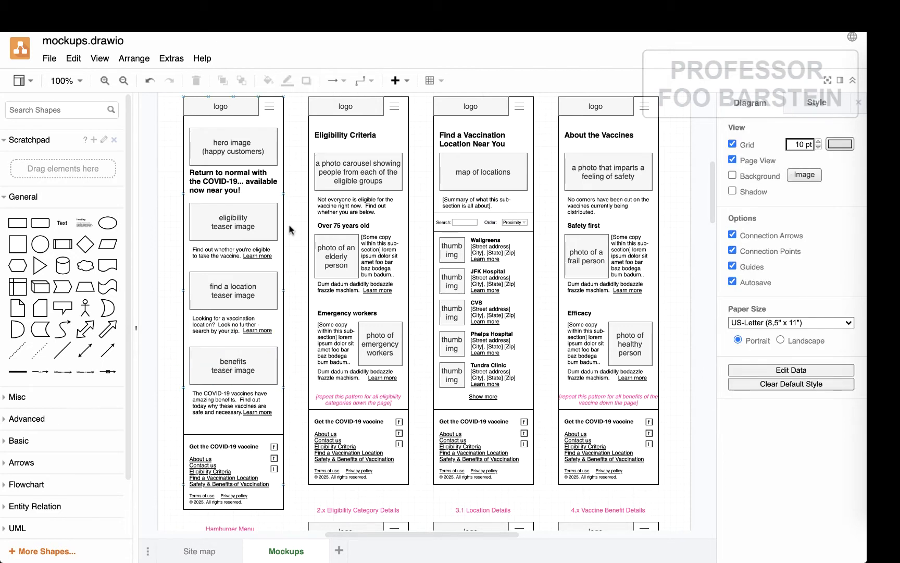
scroll(290, 229, "up", 2)
left_click(232, 248)
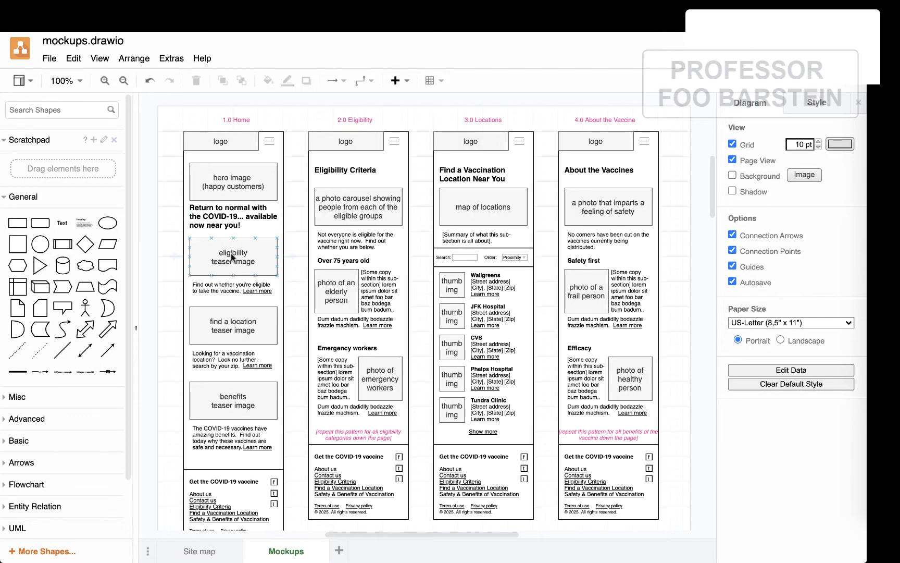
left_click(253, 288)
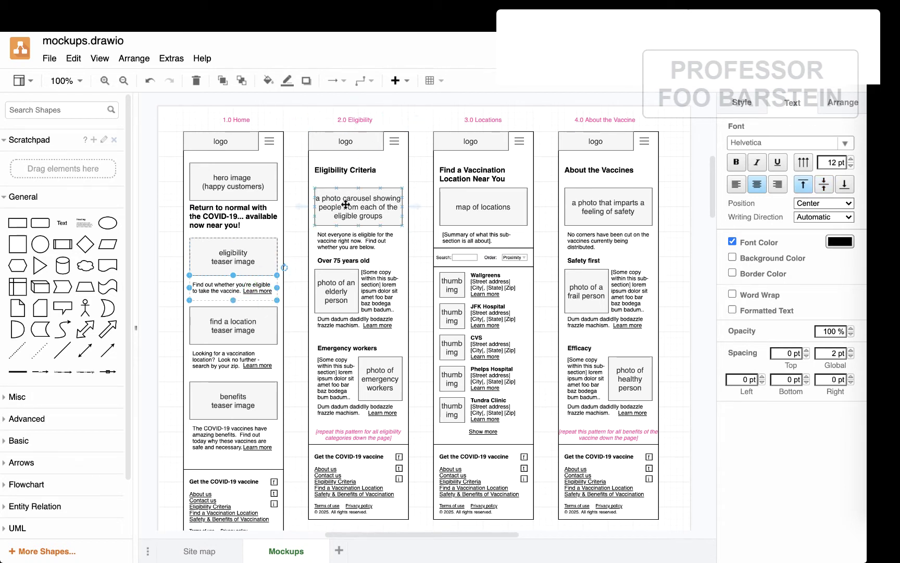
left_click(341, 169)
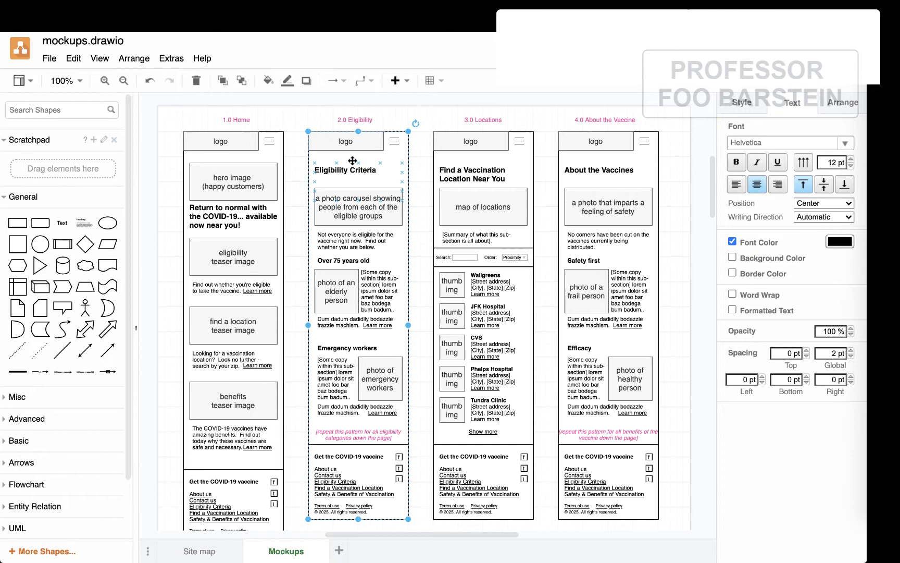
left_click(338, 276)
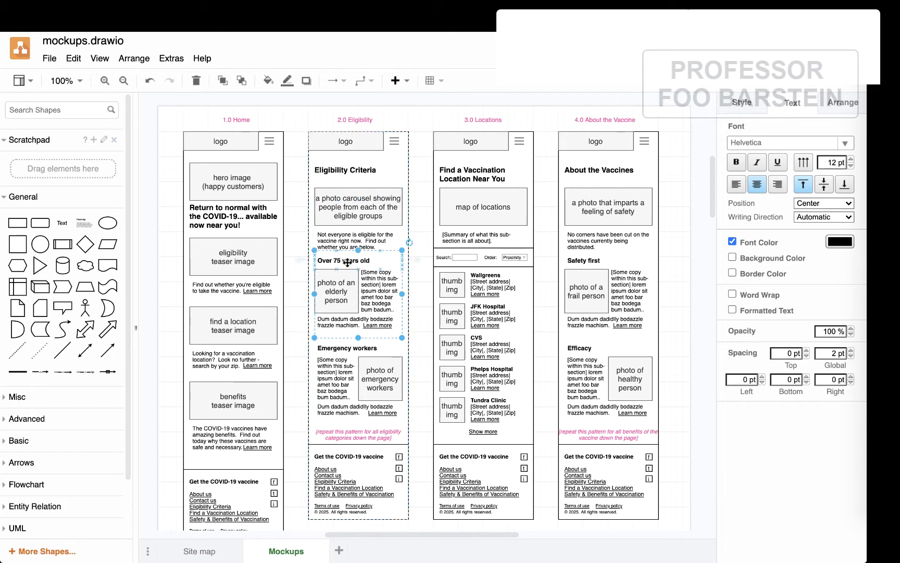
left_click(339, 348)
left_click(358, 435)
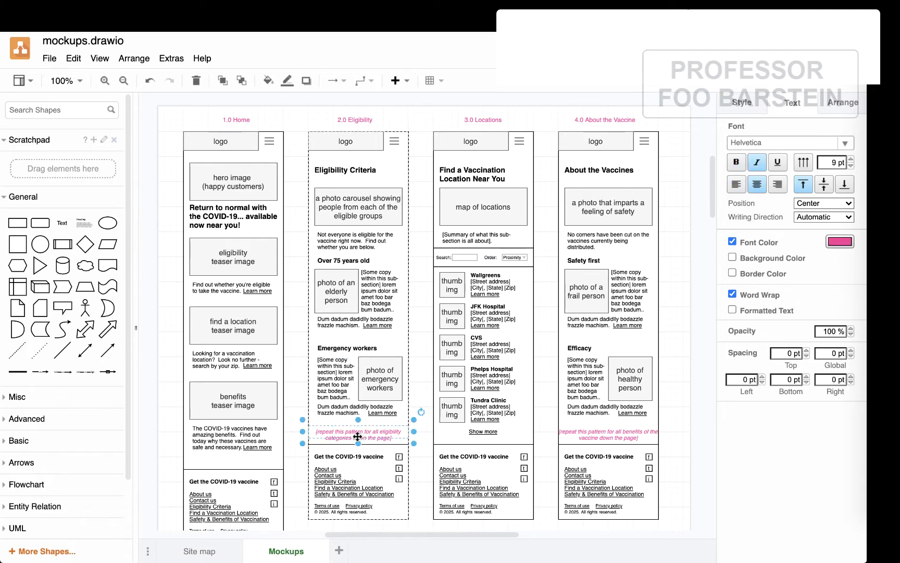
left_click(338, 281)
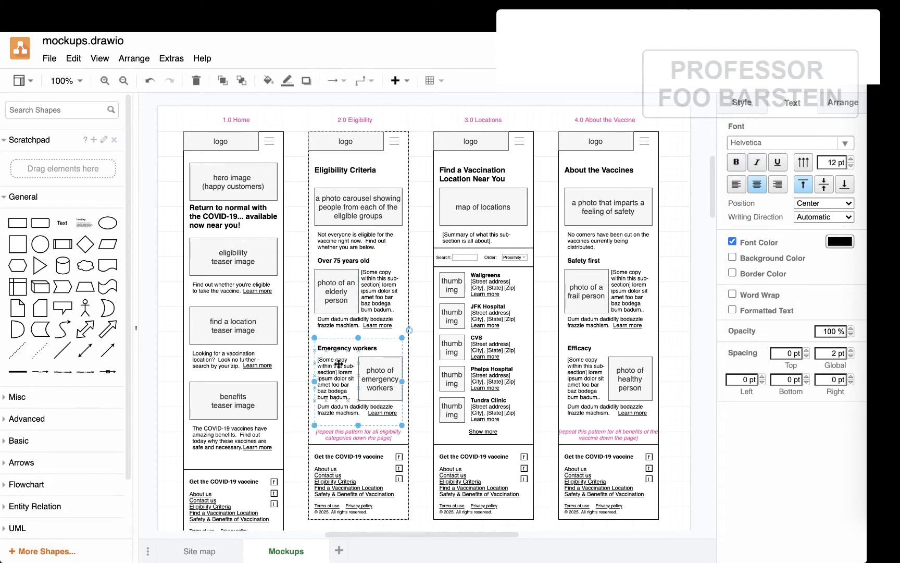
left_click(377, 391)
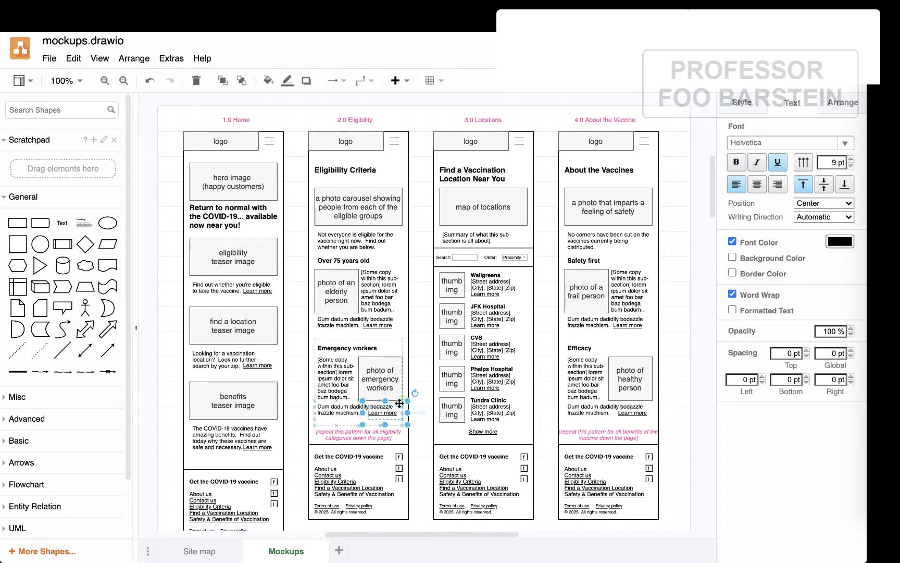
left_click(376, 323)
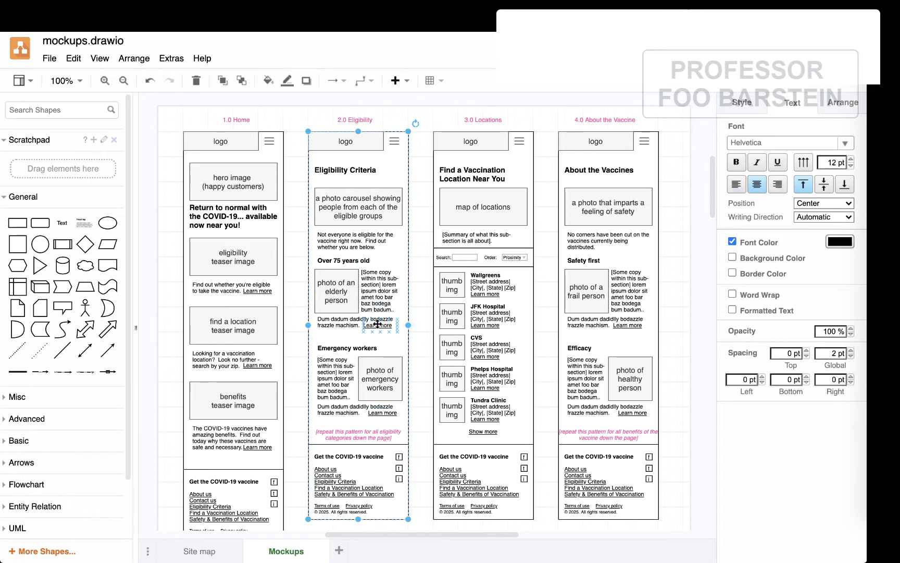
scroll(377, 323, "down", 10)
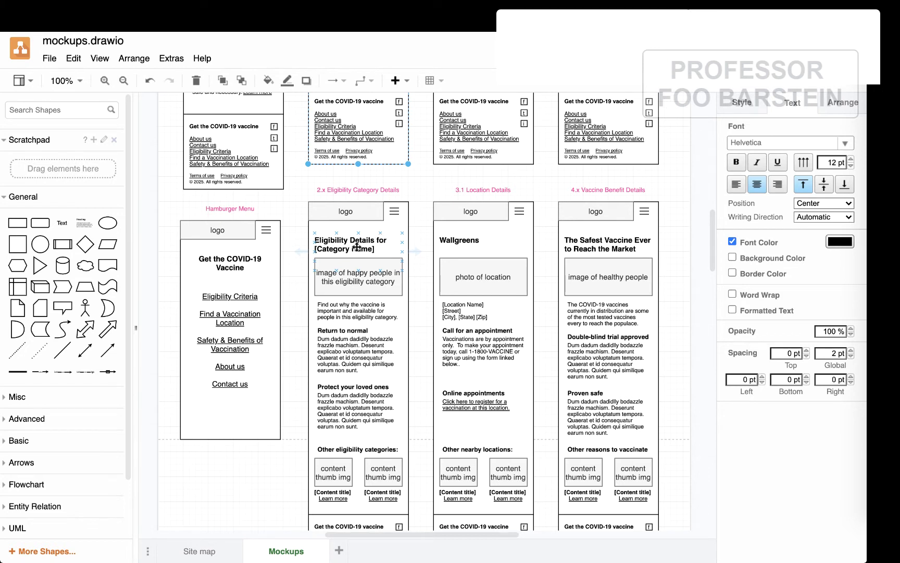
left_click(345, 288)
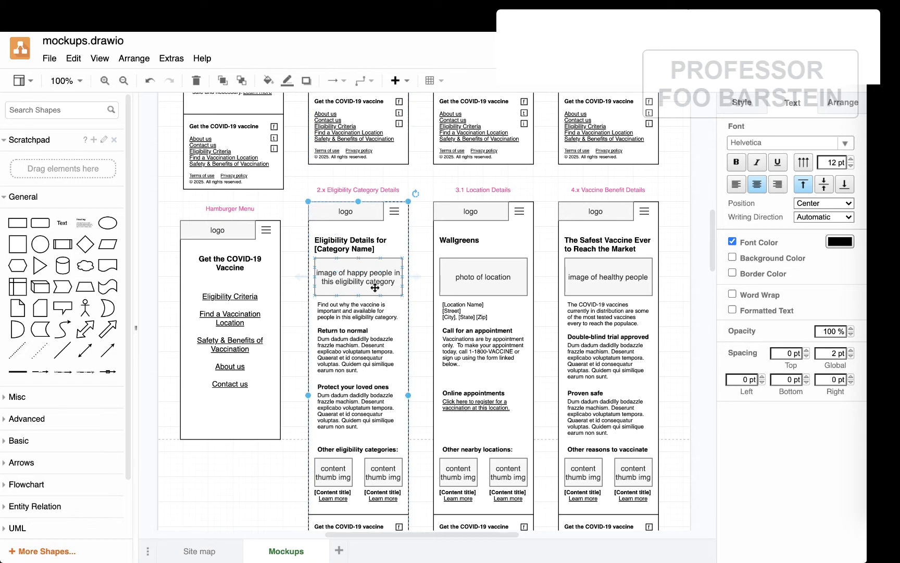
left_click(353, 313)
left_click(354, 357)
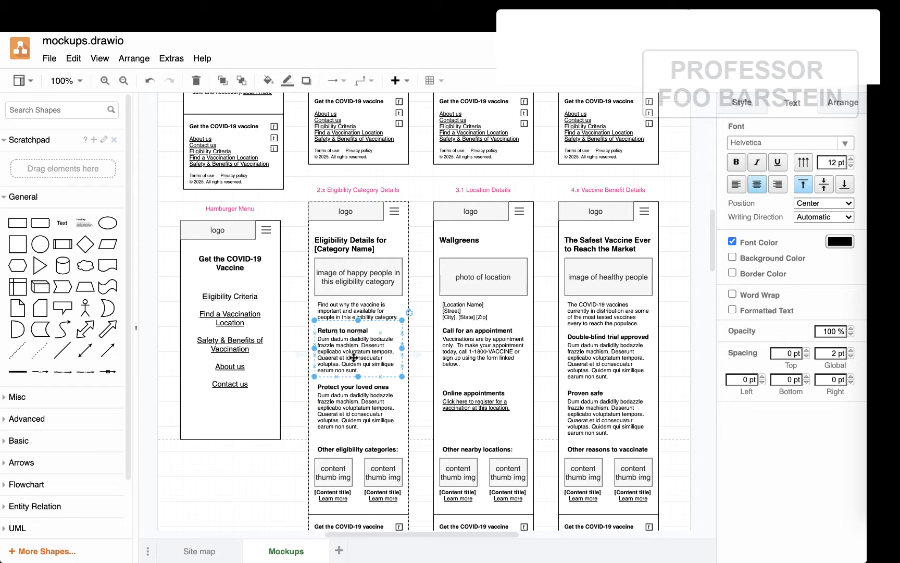
left_click(355, 410)
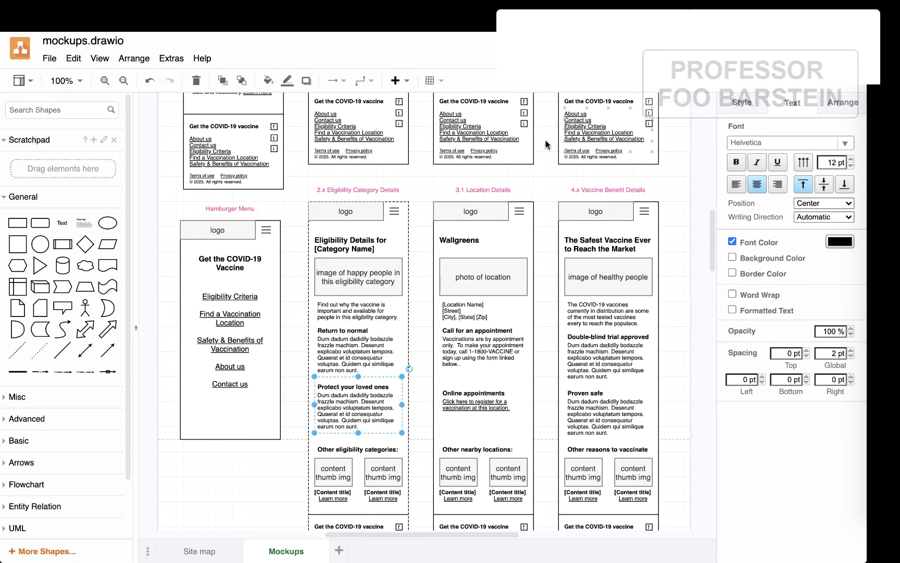
left_click(339, 472)
scroll(375, 474, "down", 5)
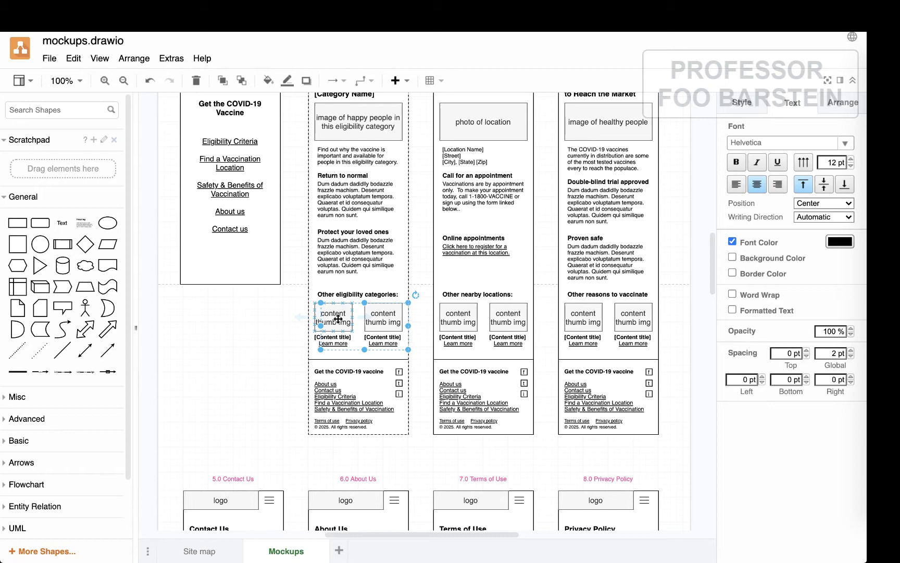
left_click(379, 318)
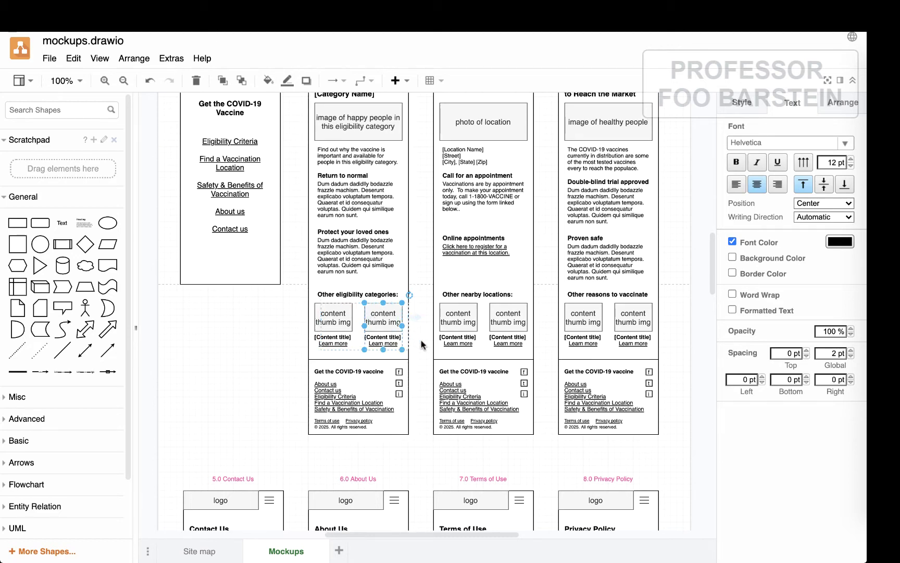
scroll(422, 344, "up", 15)
left_click(230, 335)
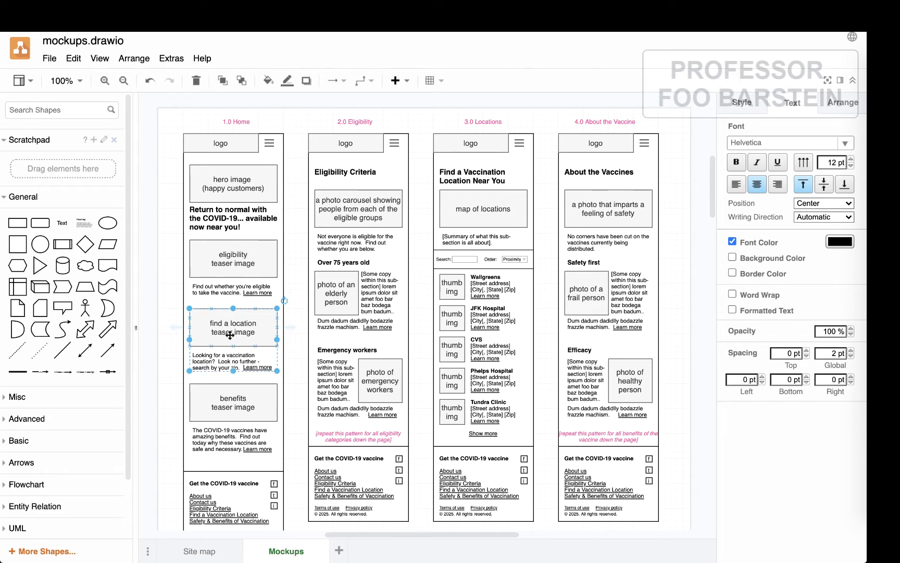
left_click(460, 208)
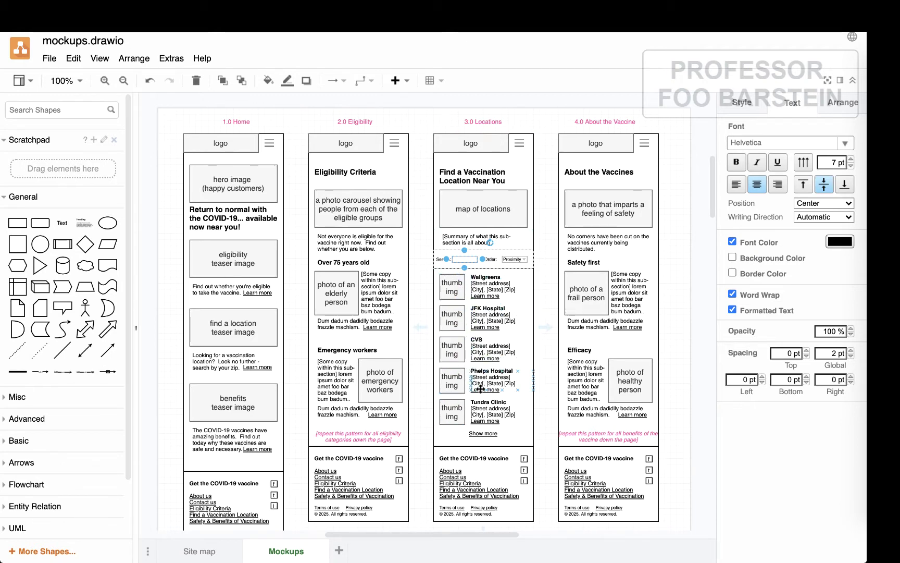
left_click(459, 259)
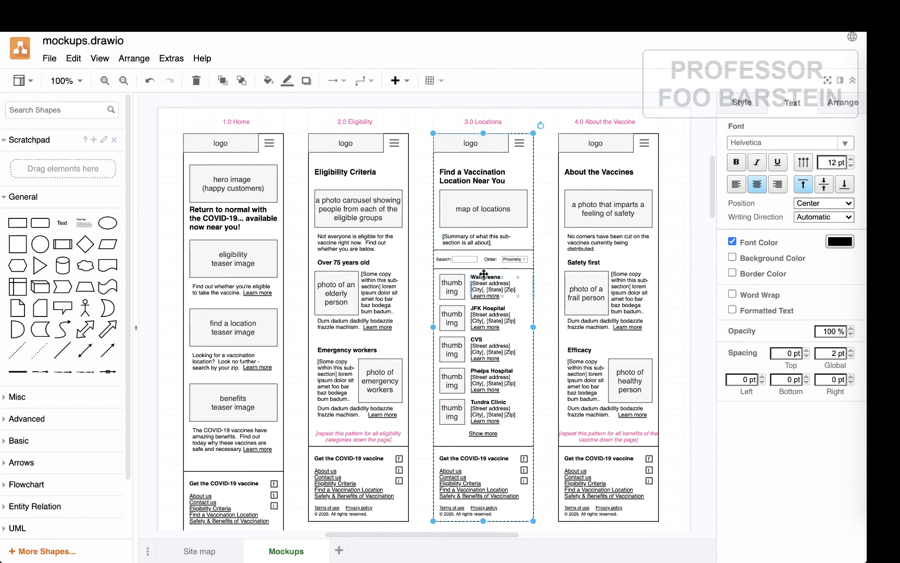
left_click(457, 290)
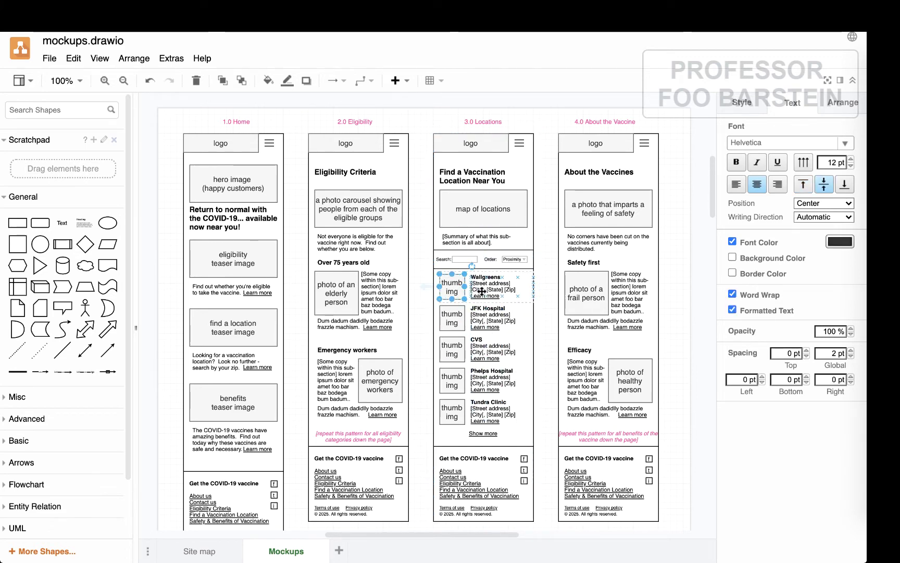
left_click(459, 322)
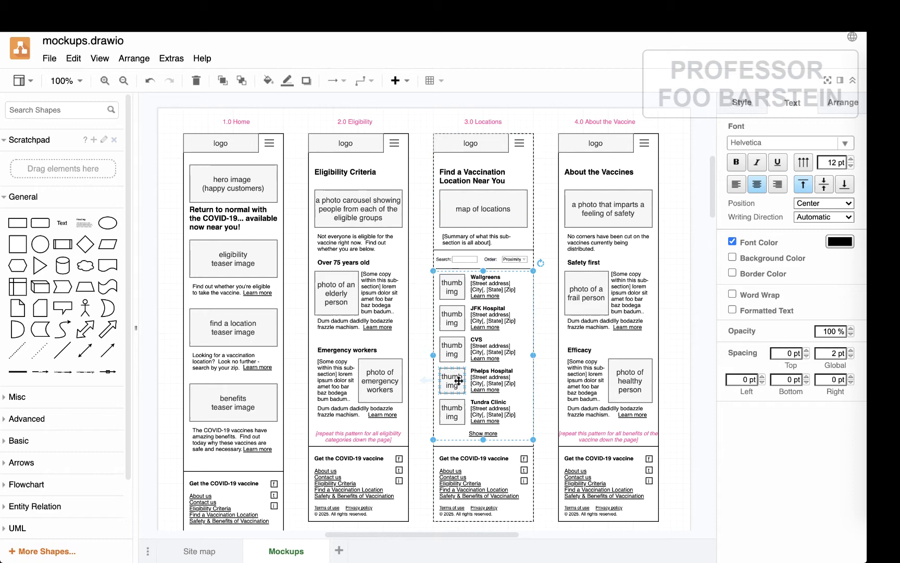
scroll(458, 381, "down", 8)
left_click(464, 155)
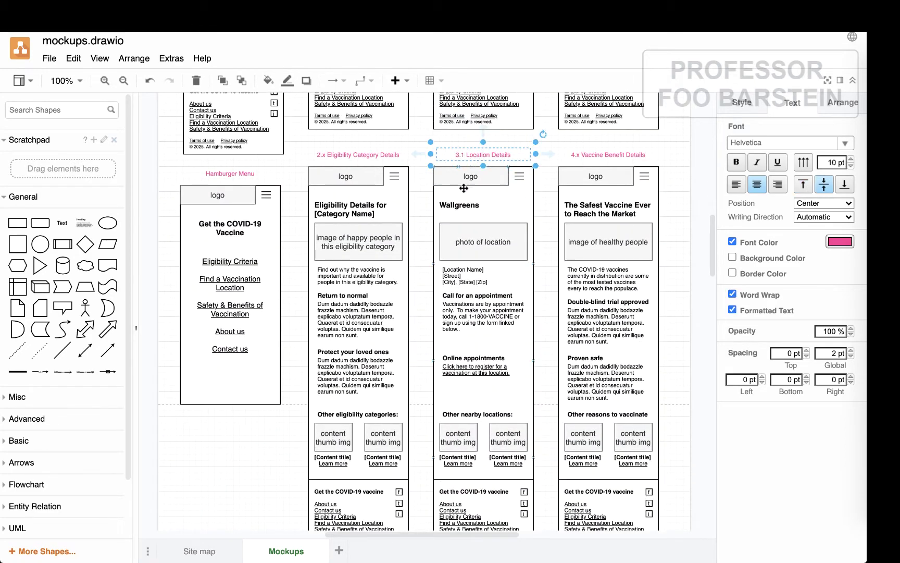
double_click(461, 208)
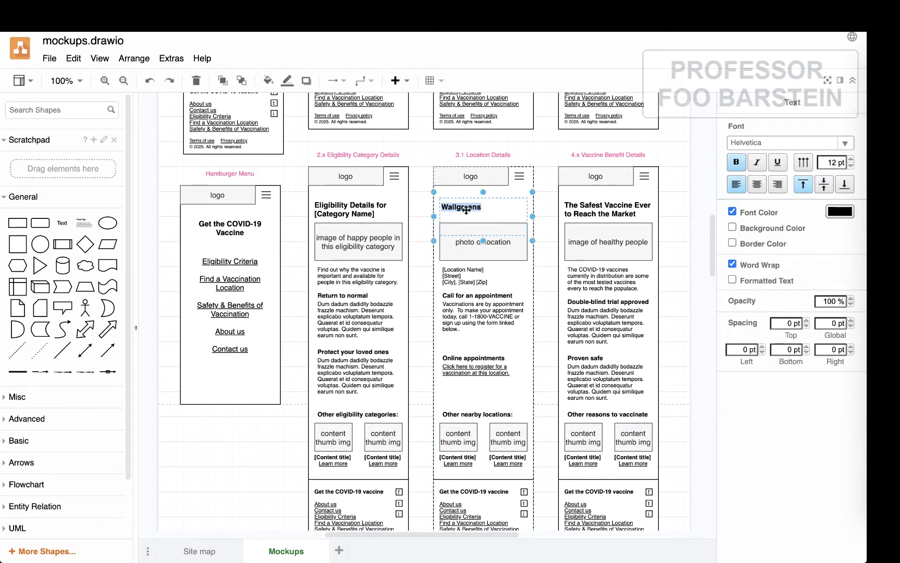
left_click(462, 287)
double_click(469, 323)
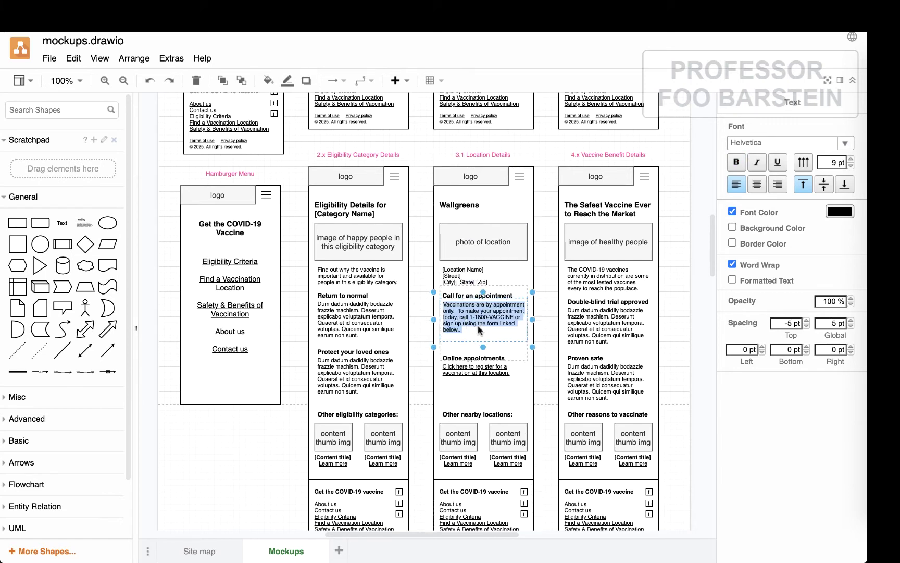
scroll(482, 332, "down", 2)
double_click(464, 270)
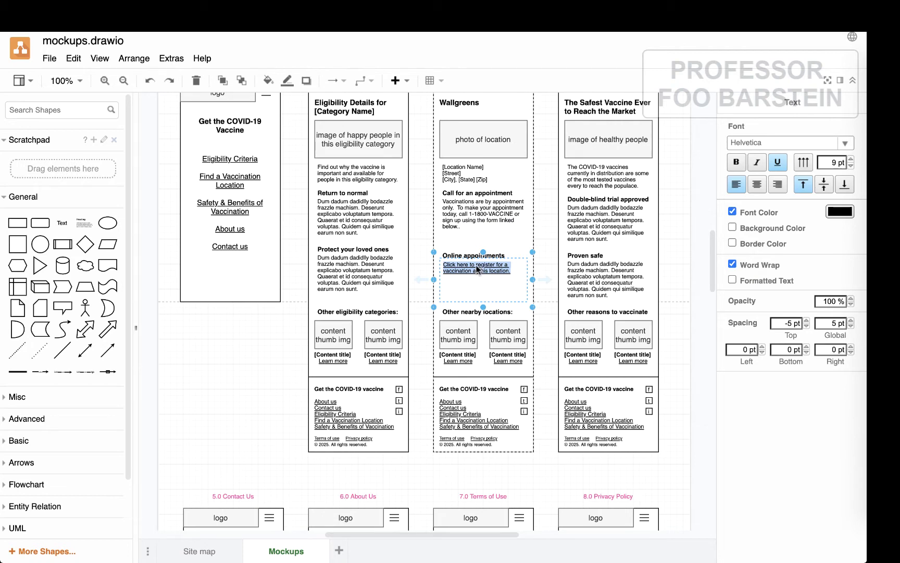
Change the 5.0 Contact Us page heading to 'Sign up for a vaccine'
scroll(469, 265, "down", 10)
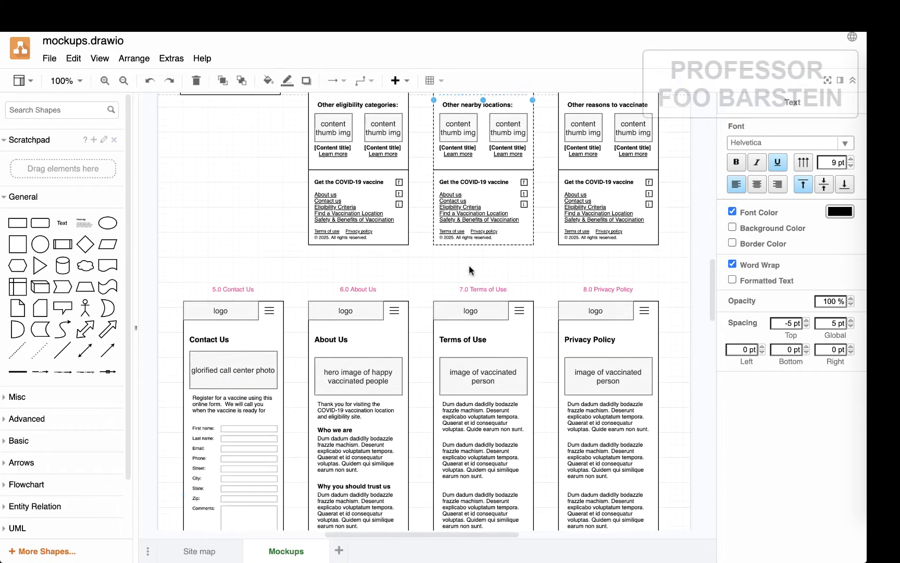
left_click(210, 260)
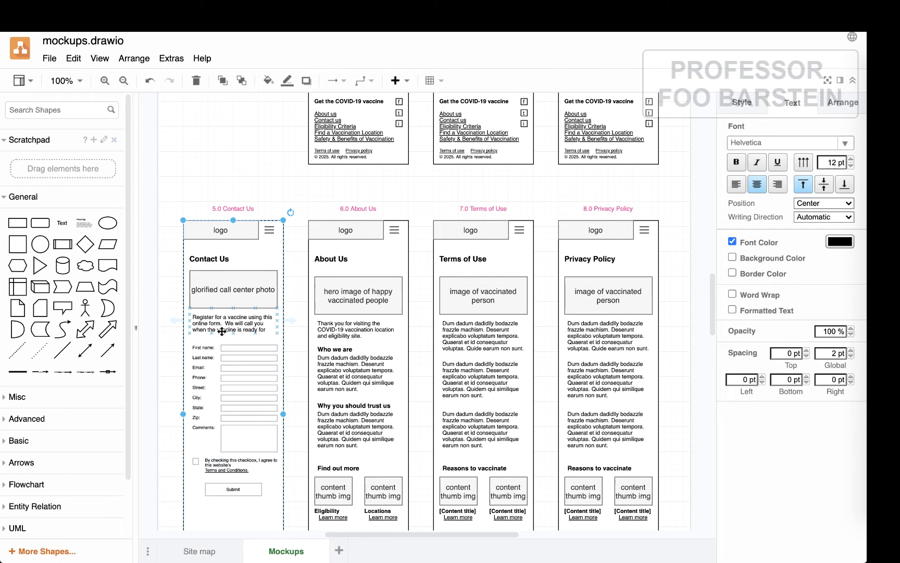
double_click(208, 261)
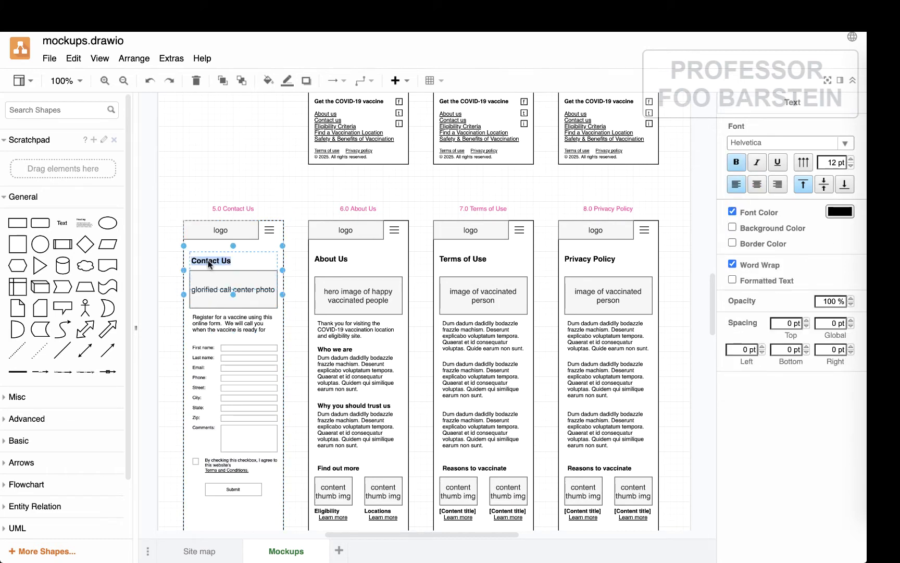
type("Sign up for a vaccine")
left_click(218, 322)
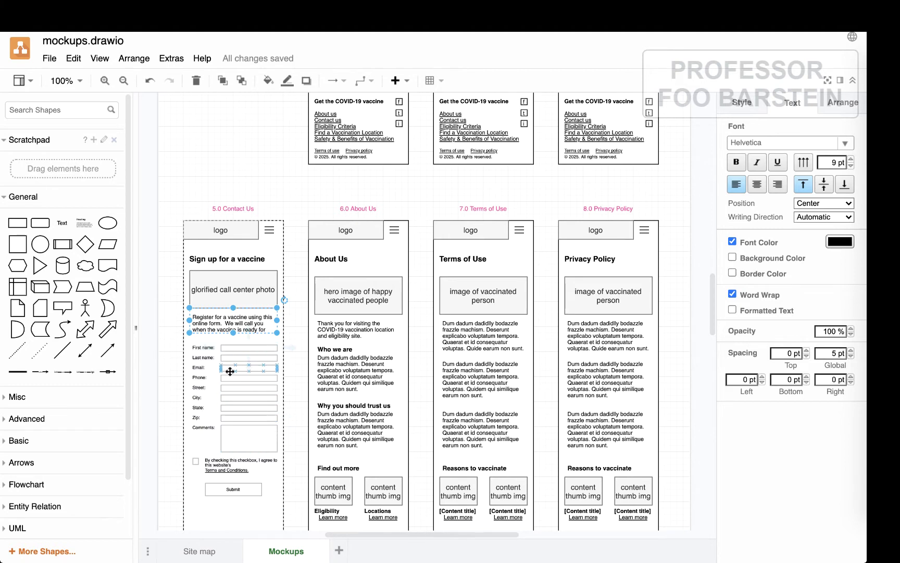
Replace the 5.1 success page's Contact Us heading with the pasted 'Sign up for a vaccine'
scroll(230, 427, "down", 3)
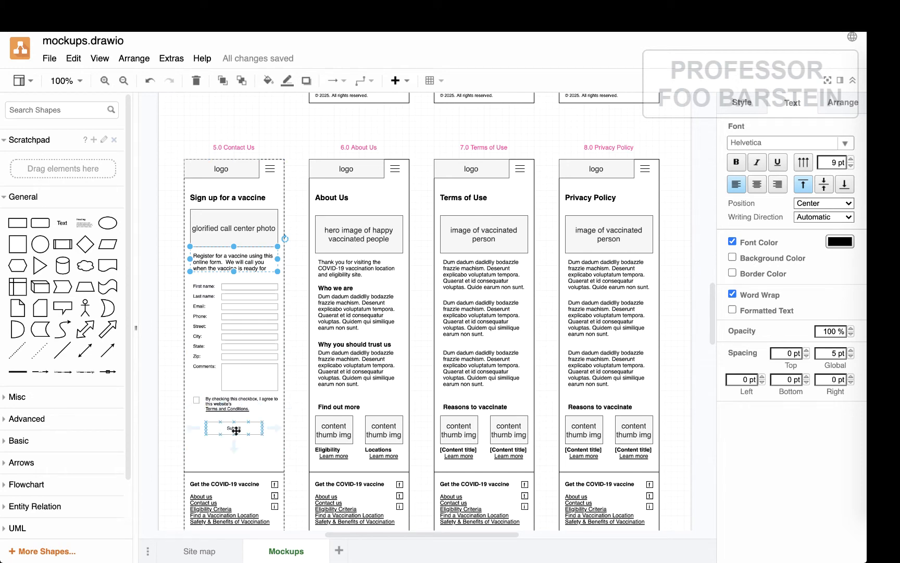
scroll(235, 430, "down", 10)
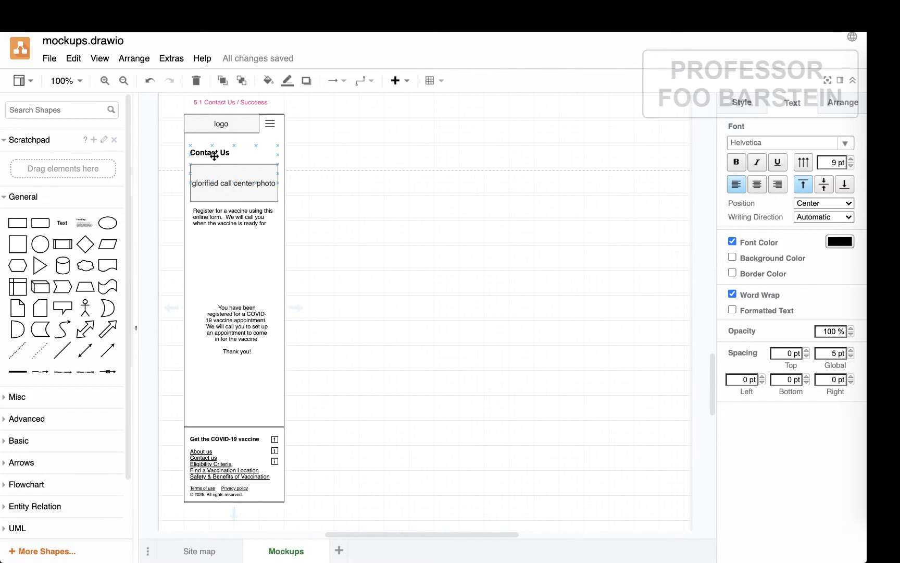
double_click(213, 157)
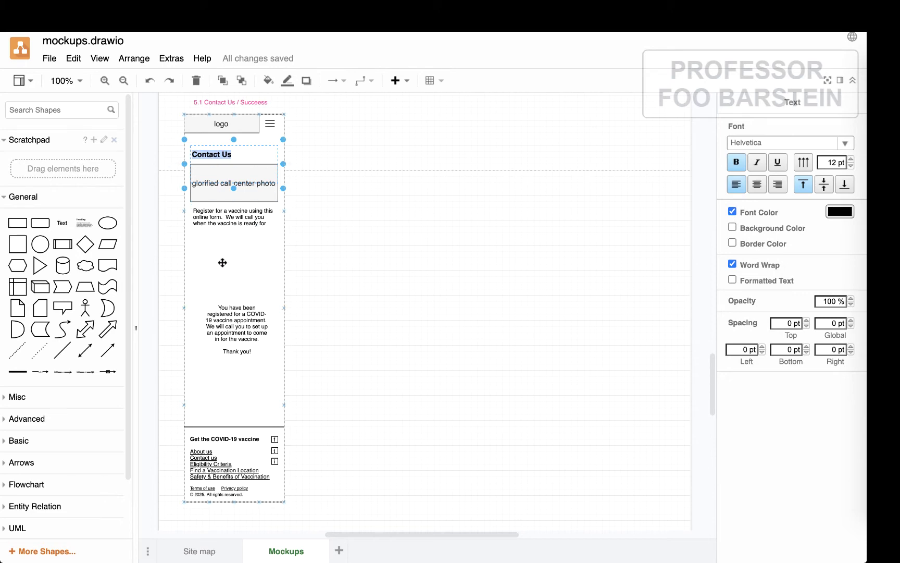
left_click(238, 328)
scroll(238, 327, "up", 5)
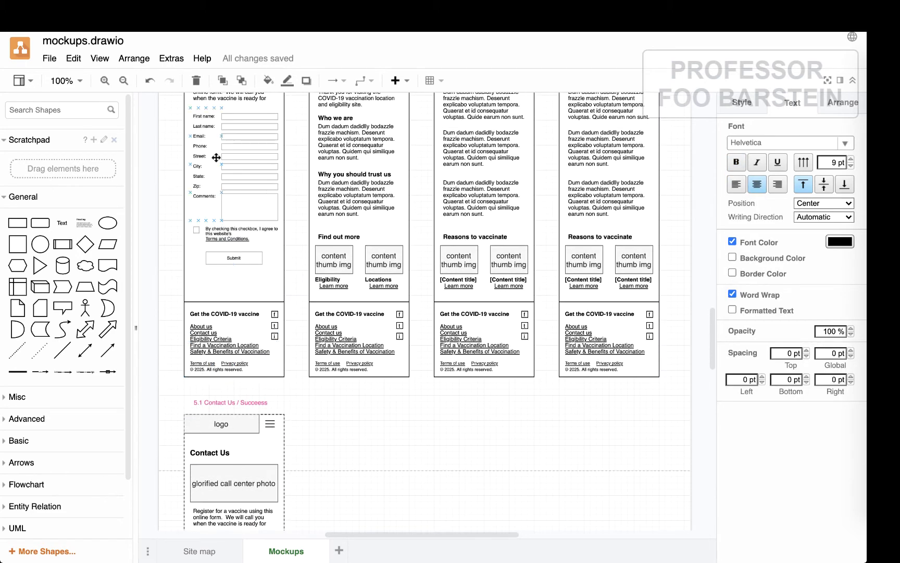
scroll(243, 240, "down", 6)
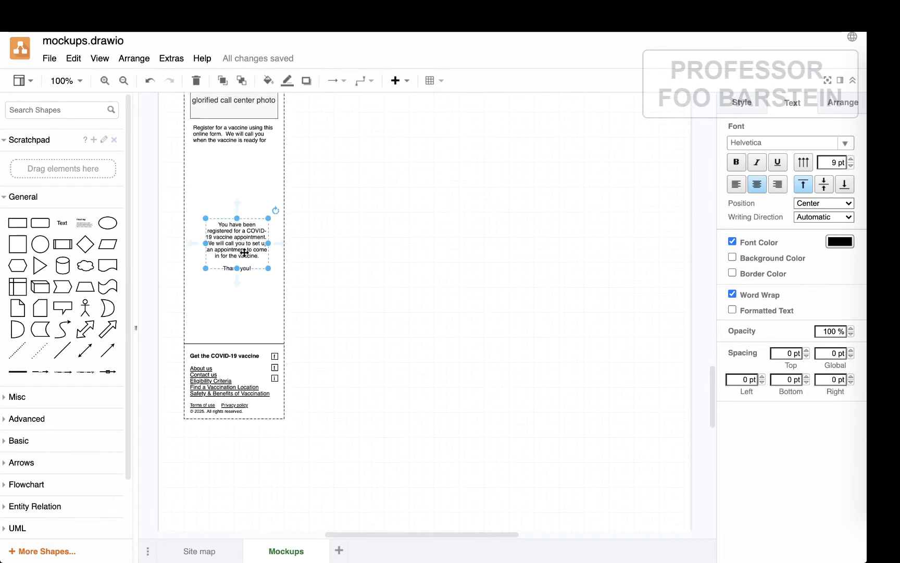
scroll(238, 248, "up", 7)
scroll(240, 246, "up", 3)
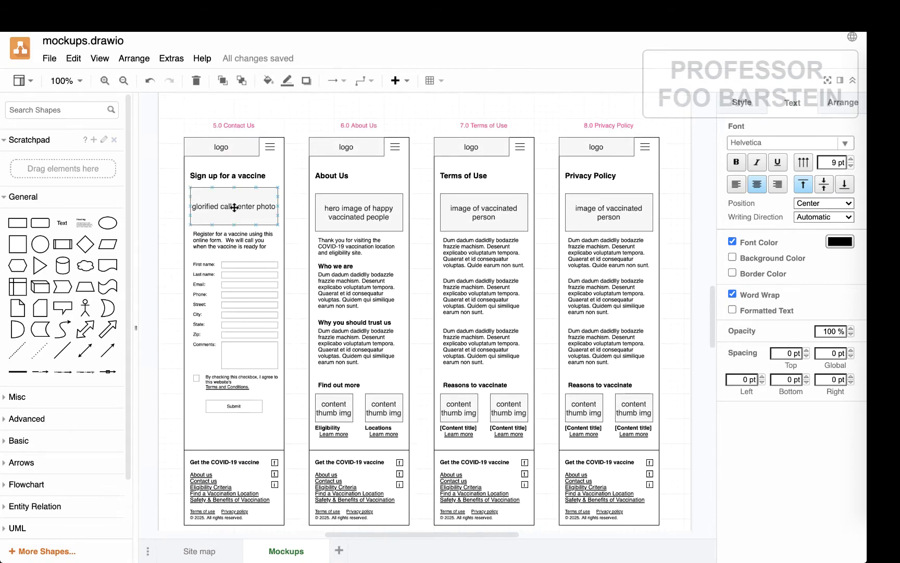
scroll(230, 279, "down", 1)
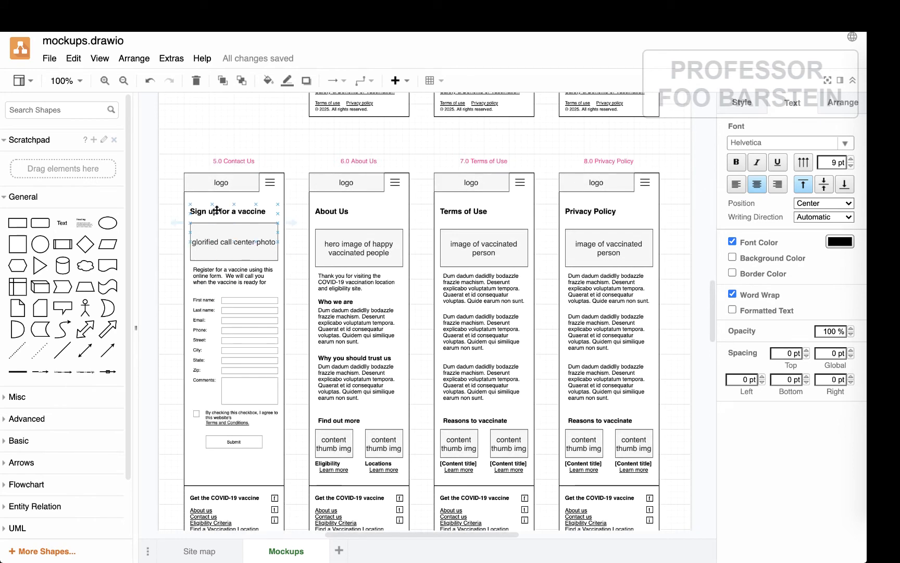
left_click(228, 208)
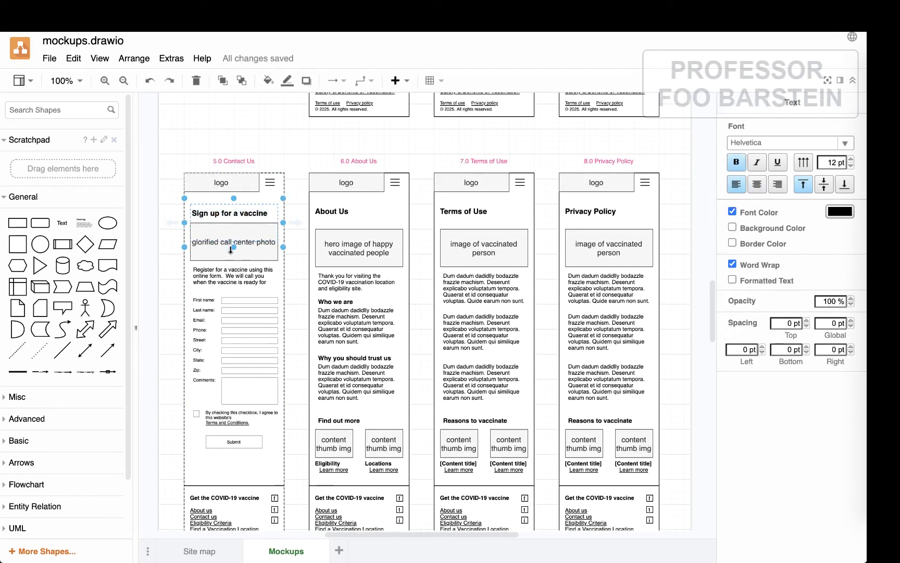
scroll(230, 249, "down", 10)
scroll(231, 249, "down", 3)
double_click(212, 133)
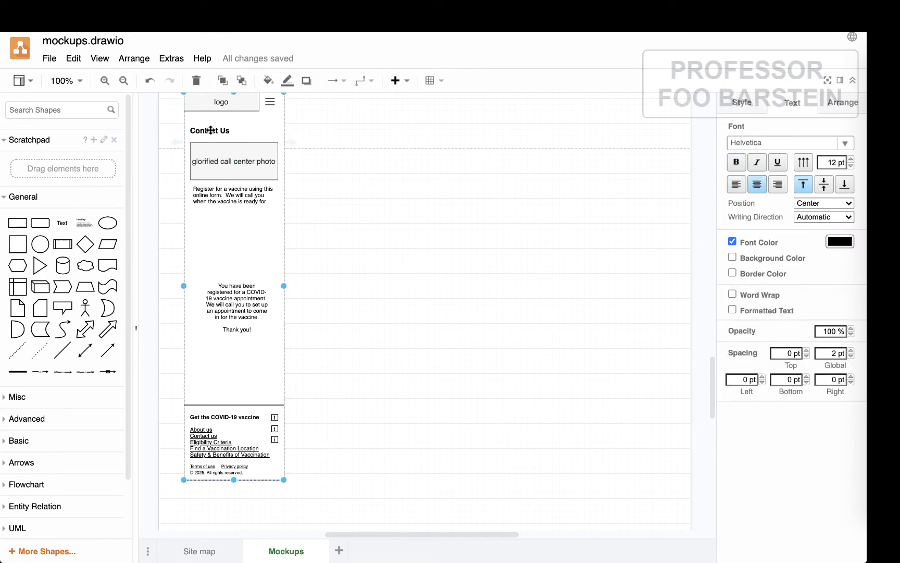
type("Sign up for a vaccine")
left_click(308, 224)
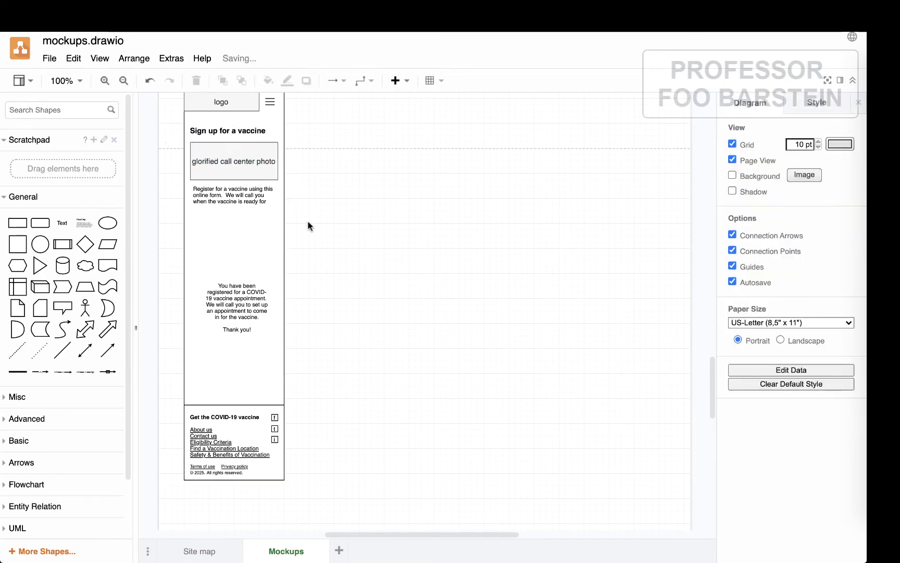
scroll(308, 225, "up", 20)
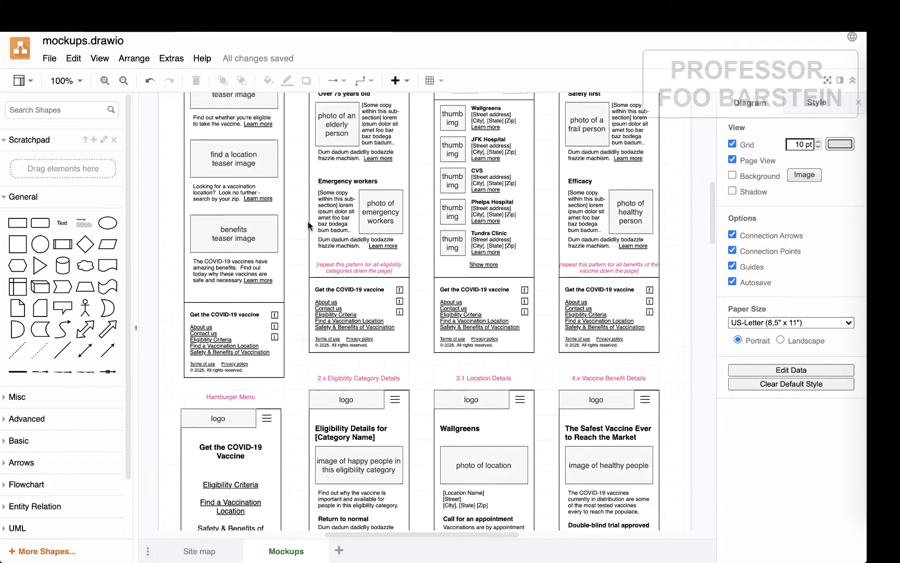
scroll(308, 225, "up", 5)
left_click(606, 258)
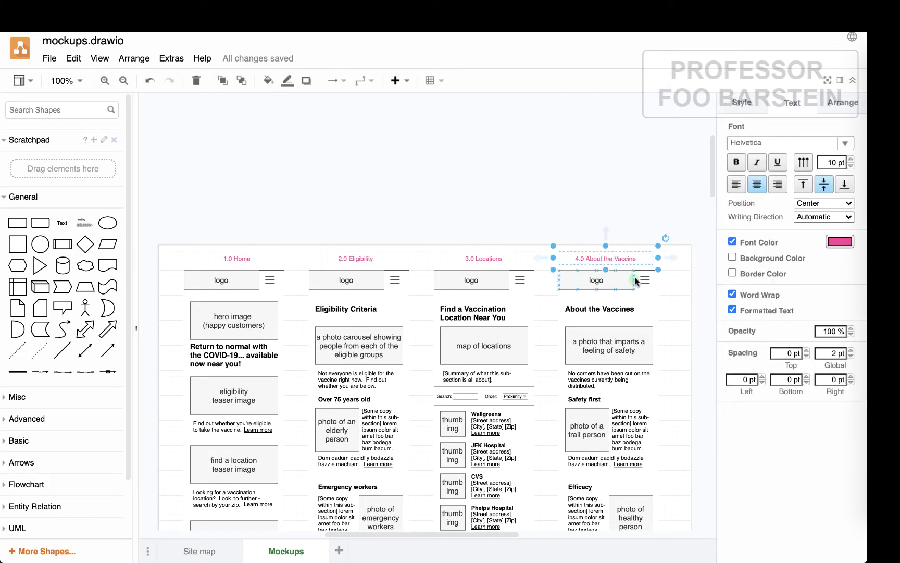
scroll(635, 281, "down", 5)
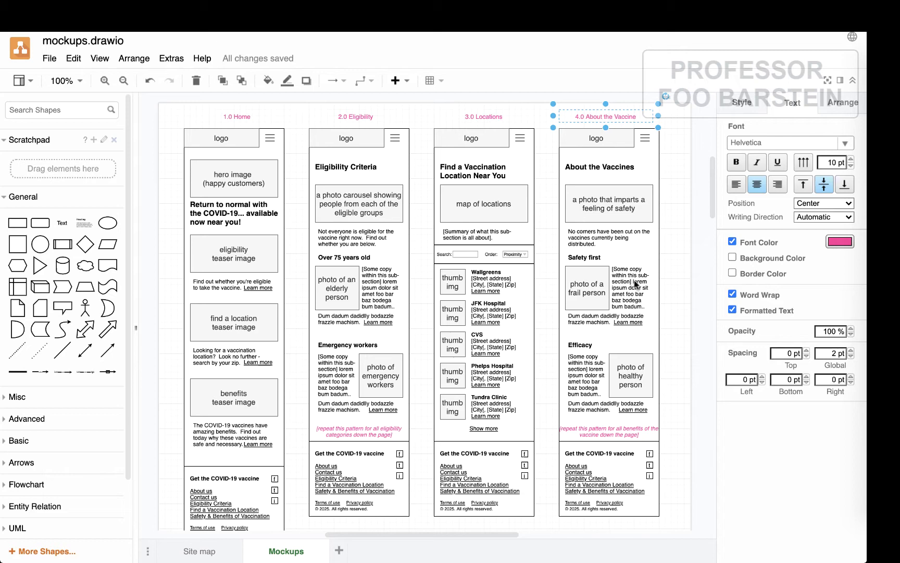
left_click(603, 169)
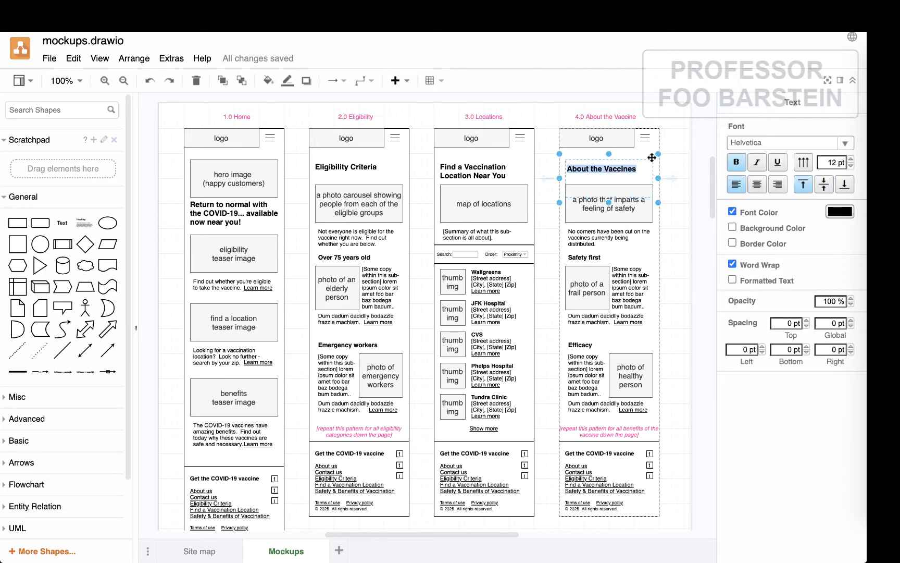
left_click(588, 208)
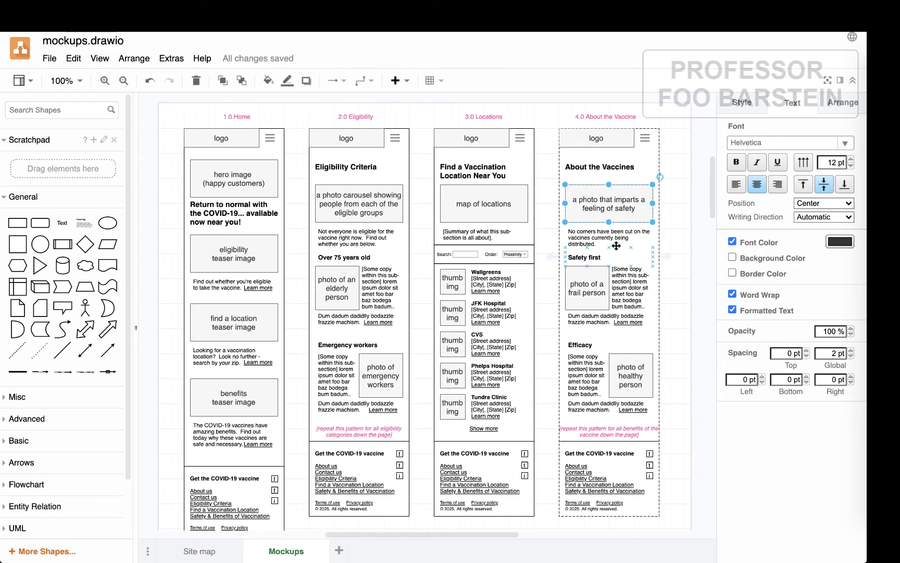
left_click(595, 238)
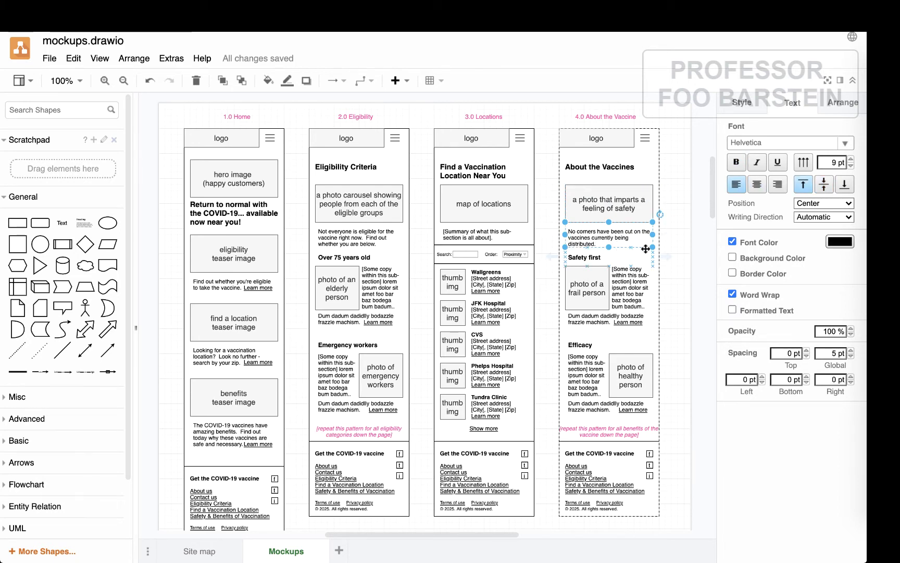
left_click(587, 259)
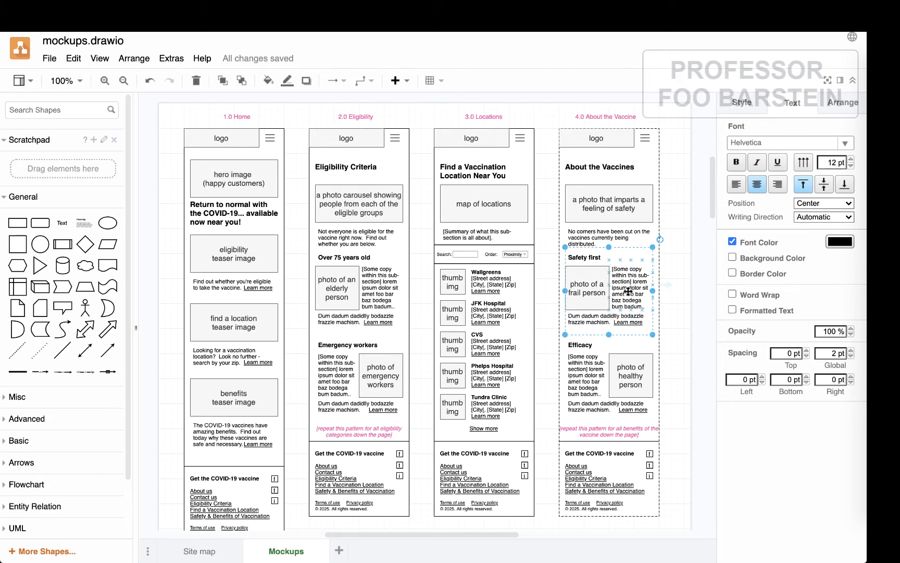
left_click(628, 322)
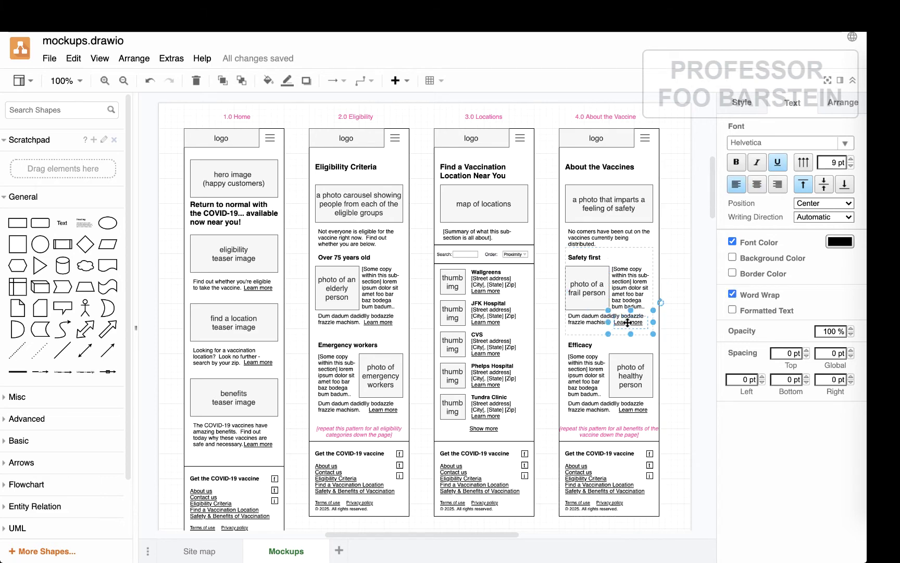
scroll(628, 323, "down", 3)
left_click(585, 282)
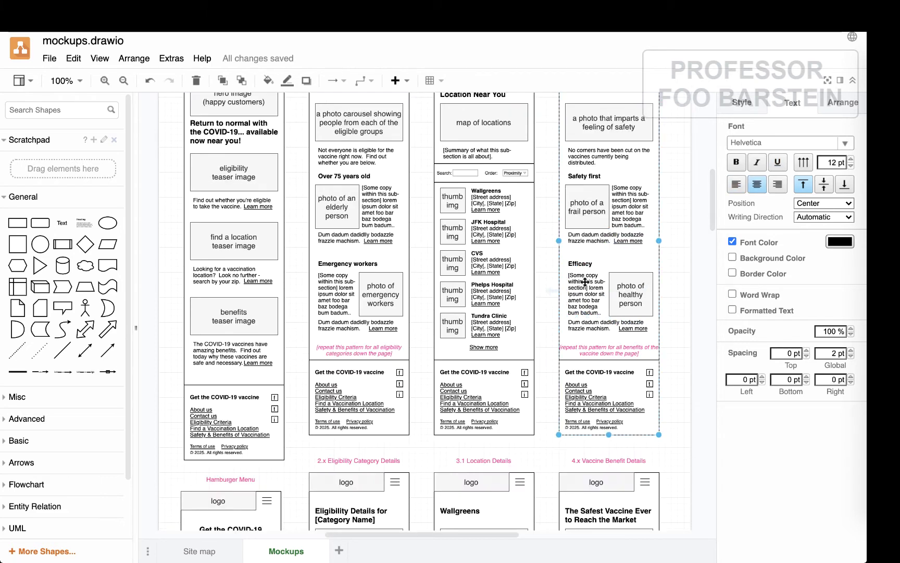
left_click(585, 279)
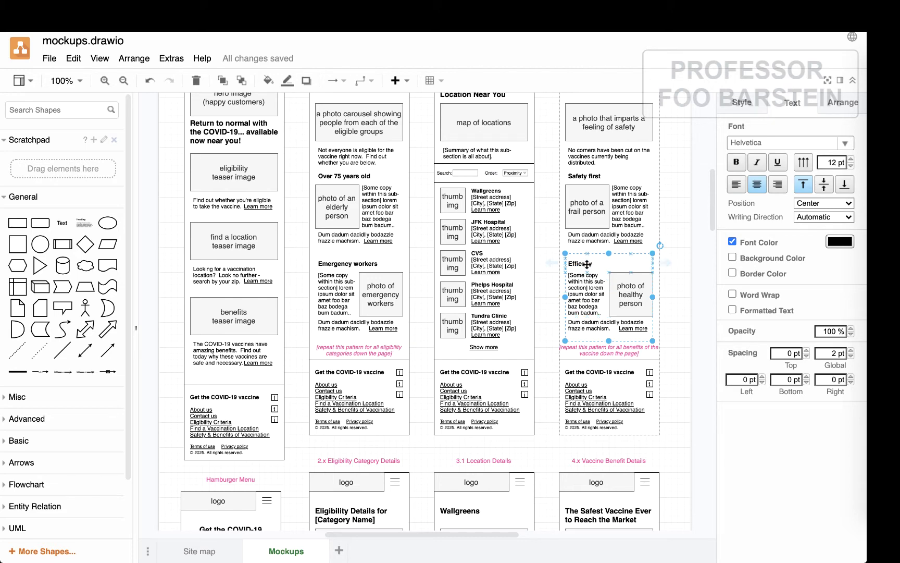
left_click(636, 327)
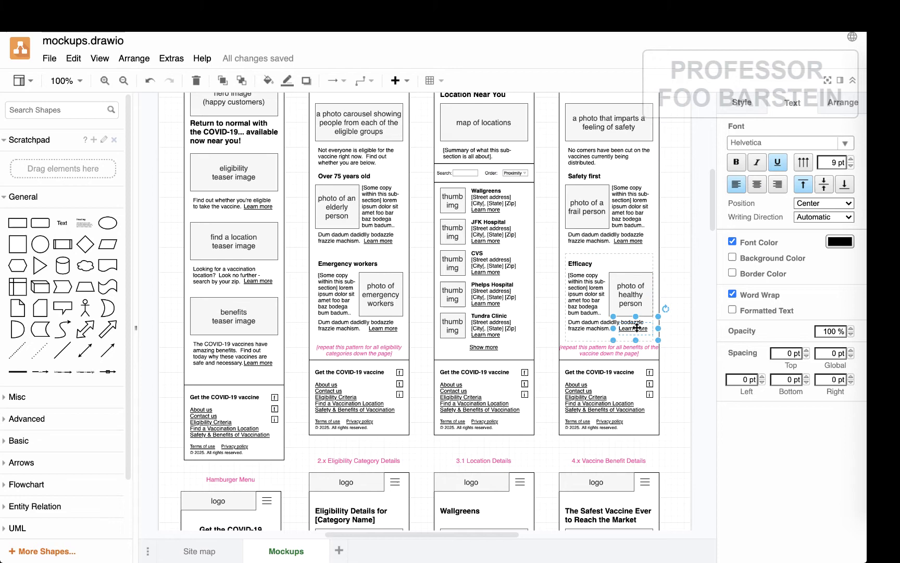
scroll(622, 205, "up", 1)
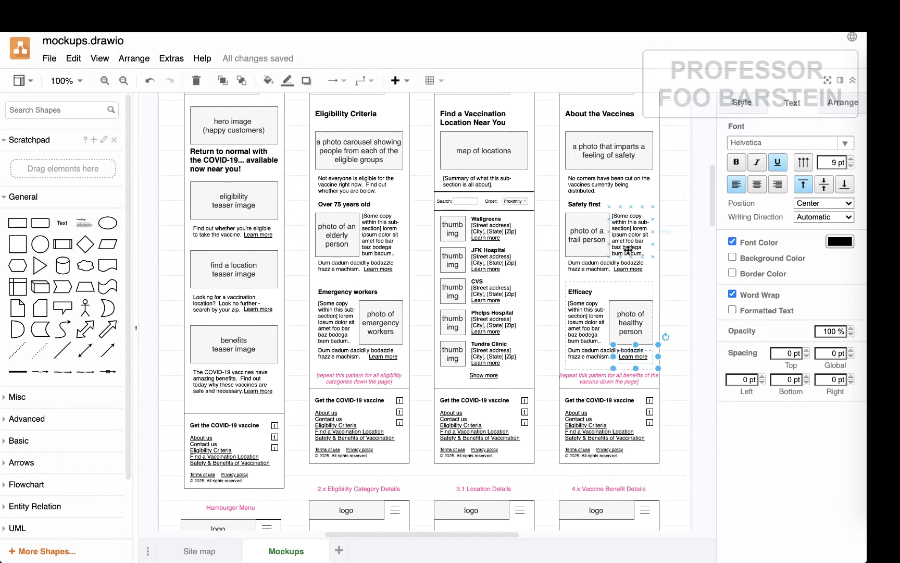
left_click(631, 328)
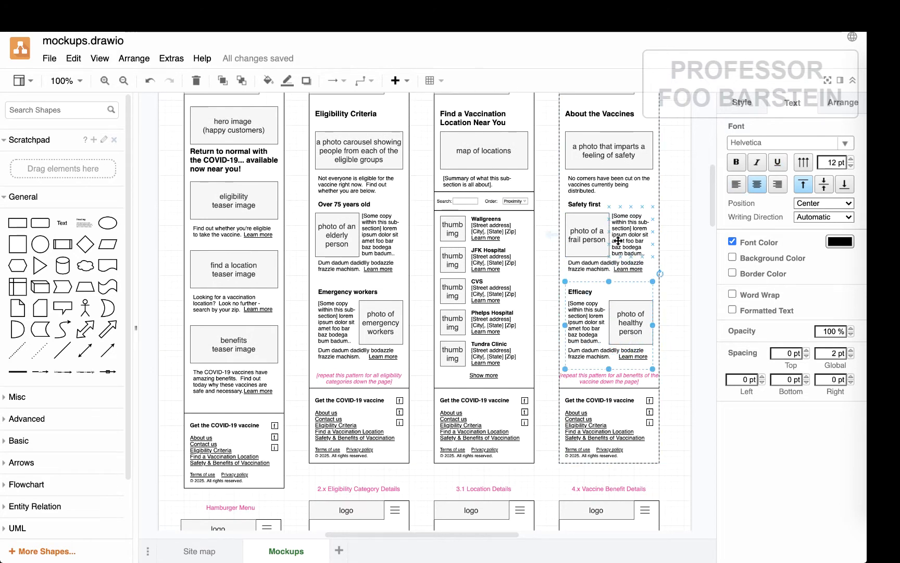
scroll(606, 345, "down", 8)
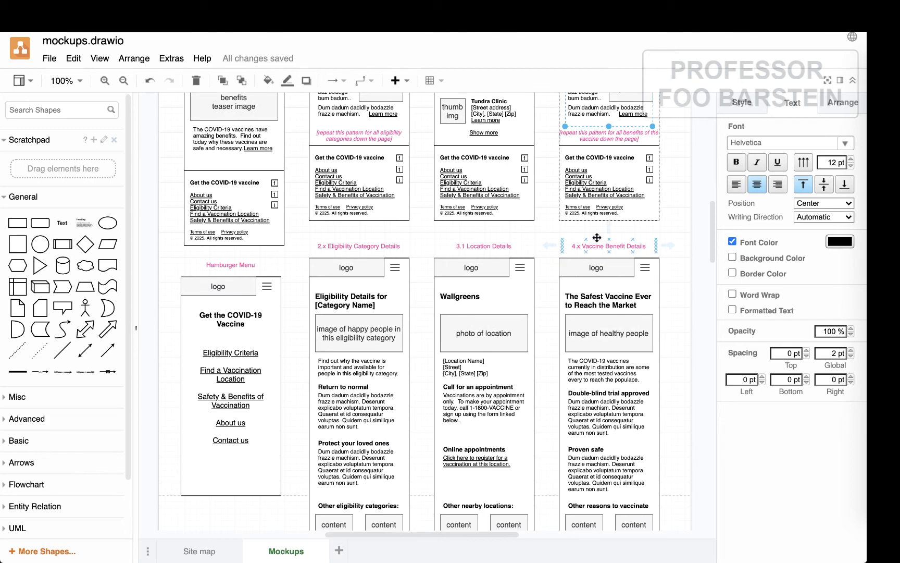
left_click(601, 247)
scroll(623, 282, "down", 5)
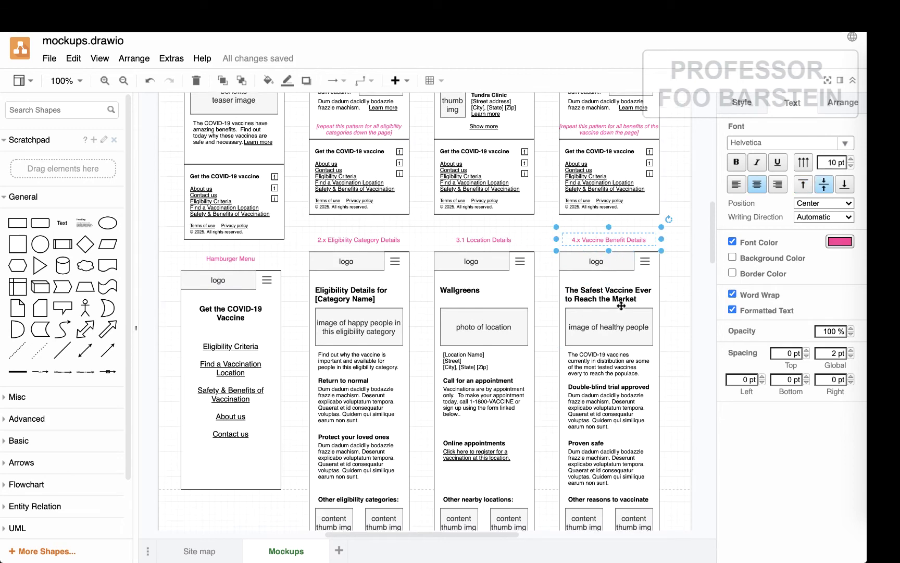
double_click(603, 175)
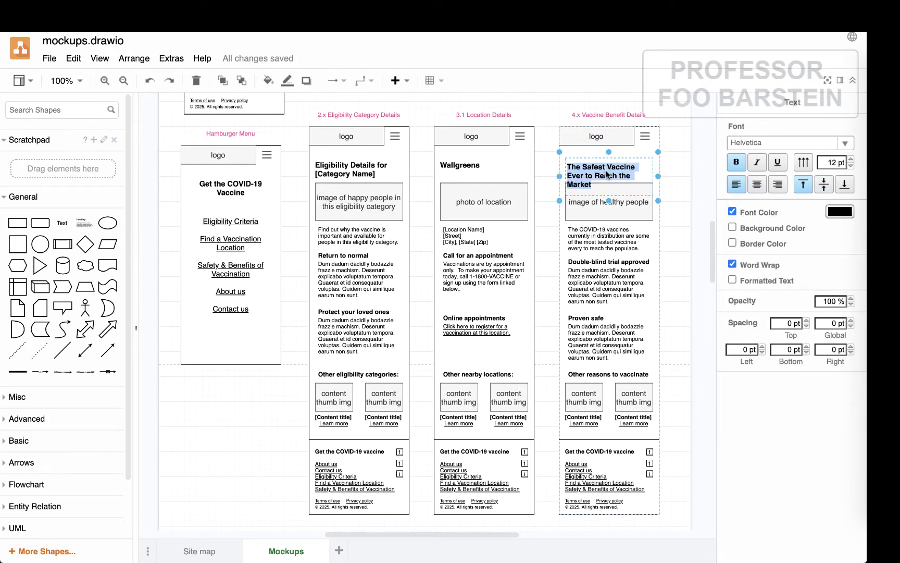
scroll(596, 312, "down", 3)
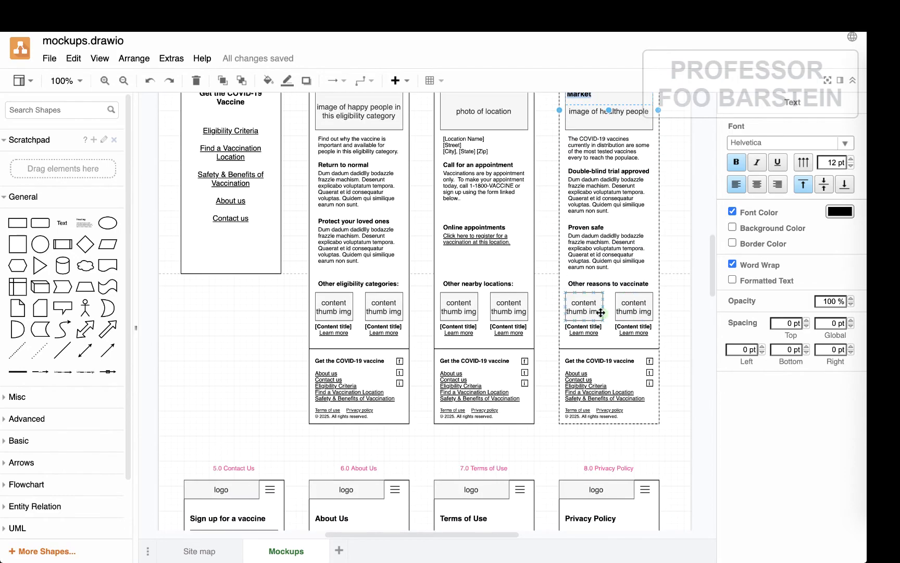
scroll(612, 319, "down", 7)
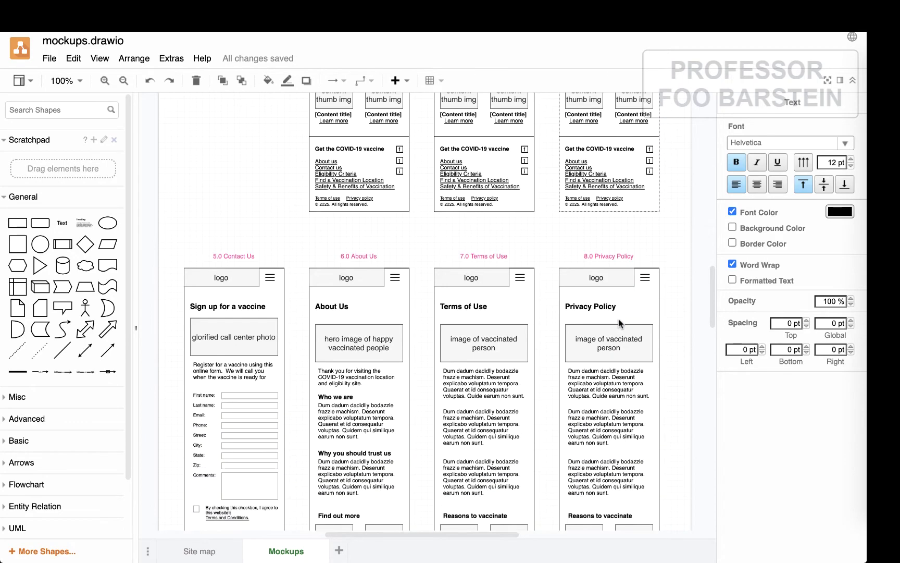
scroll(620, 323, "up", 20)
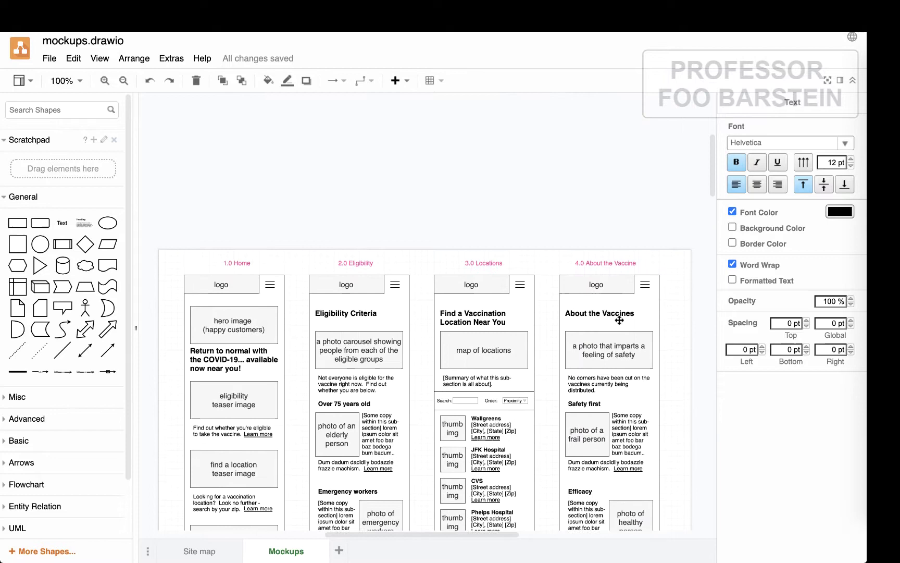
scroll(620, 321, "down", 4)
double_click(355, 230)
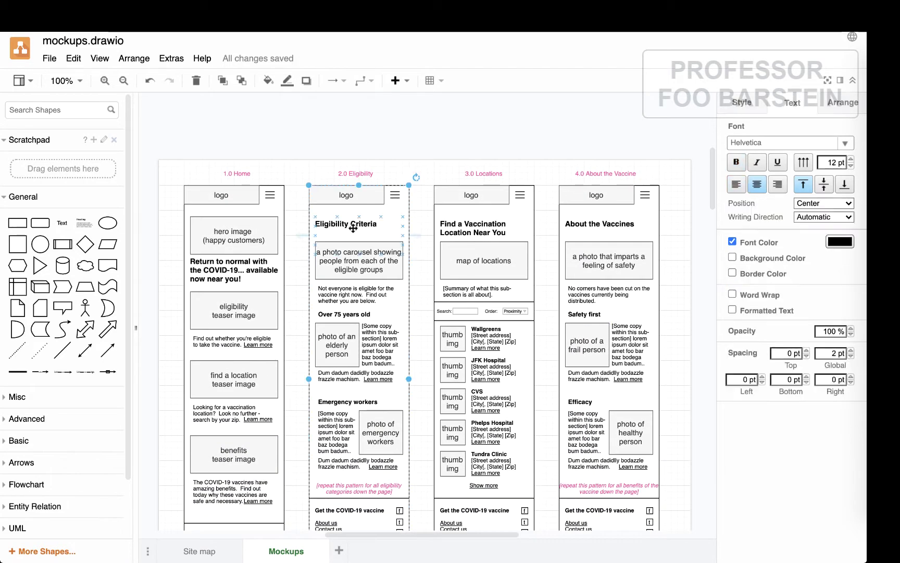
double_click(467, 222)
double_click(593, 226)
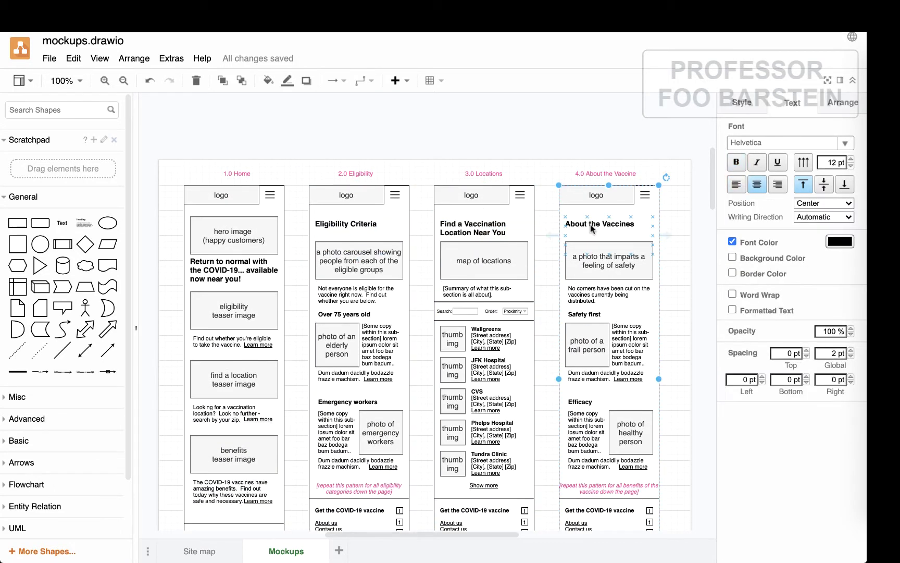
left_click(625, 152)
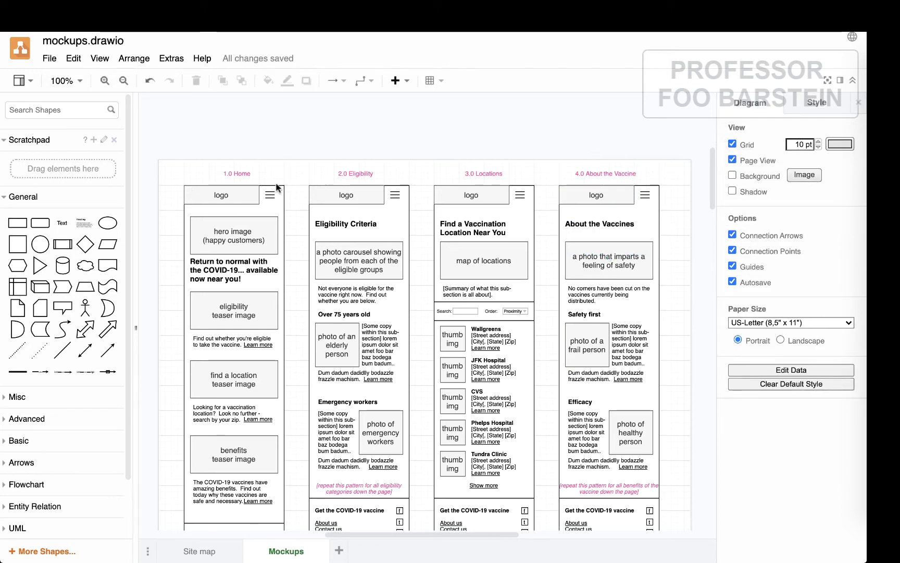
Rubber-band select the whole Home mockup
left_click_drag(170, 181, 291, 533)
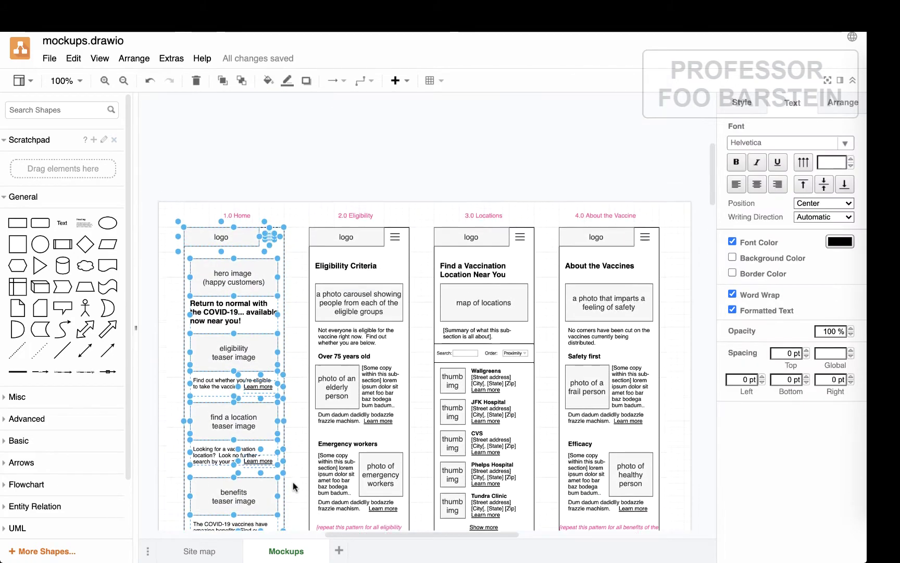
scroll(293, 486, "down", 4)
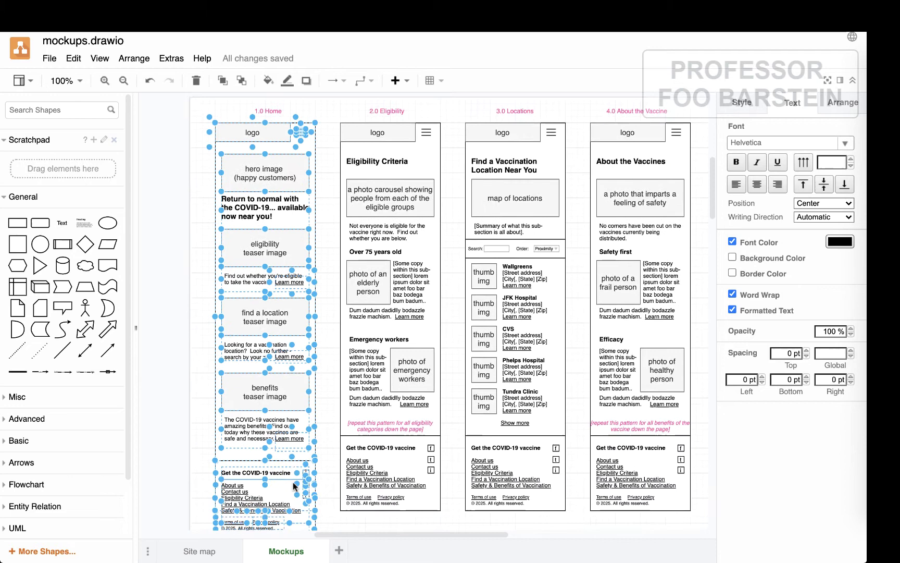
scroll(295, 486, "down", 1)
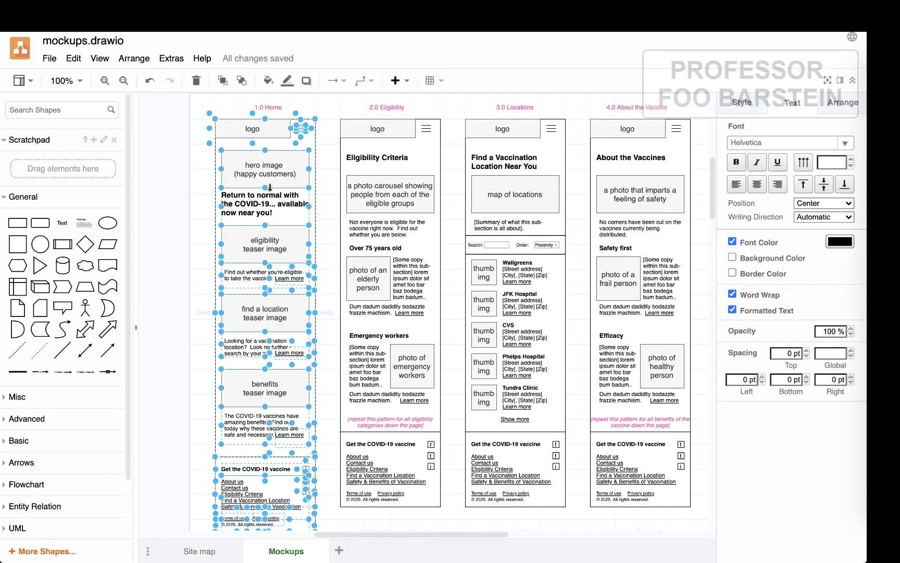
Export the selection as PNG with Selection Only, cancel the save, and switch to InVision
left_click(49, 58)
mouse_move(102, 218)
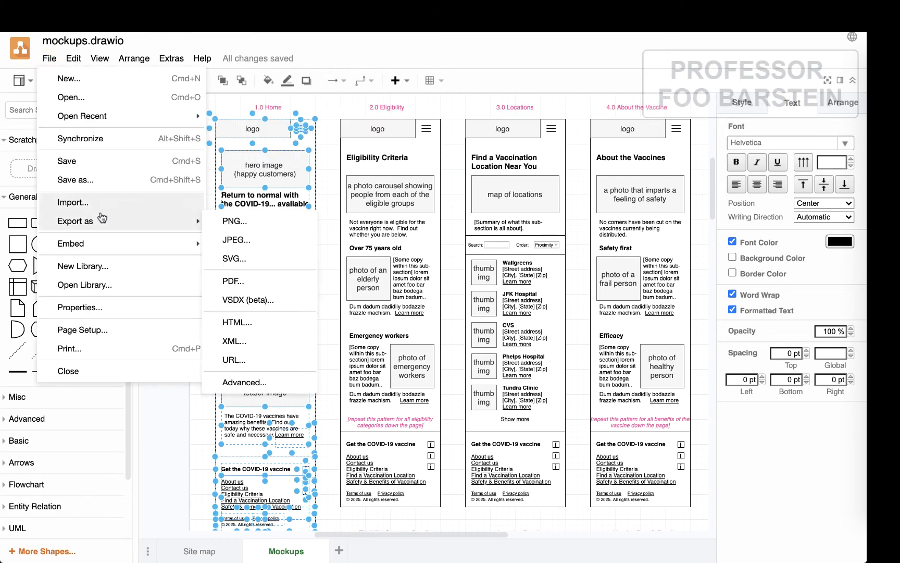
left_click(235, 222)
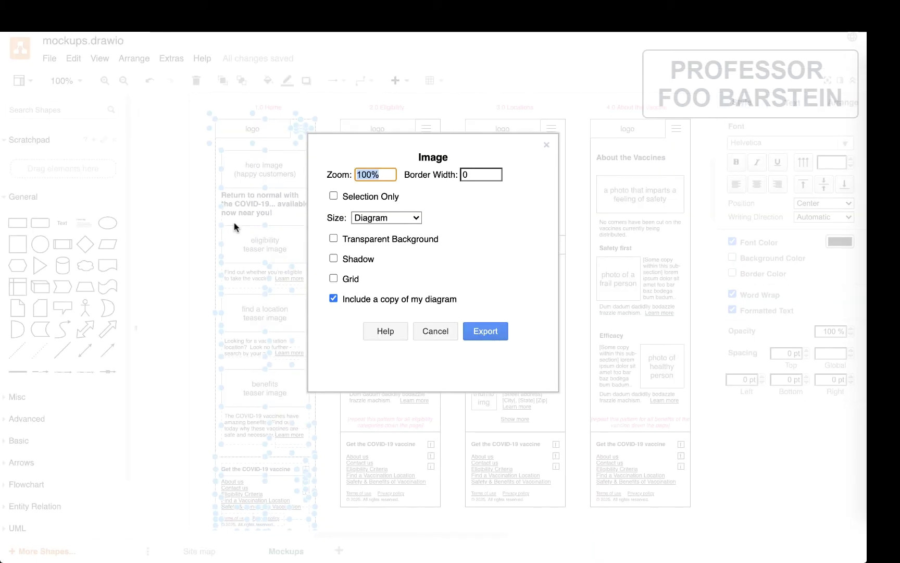
left_click(359, 197)
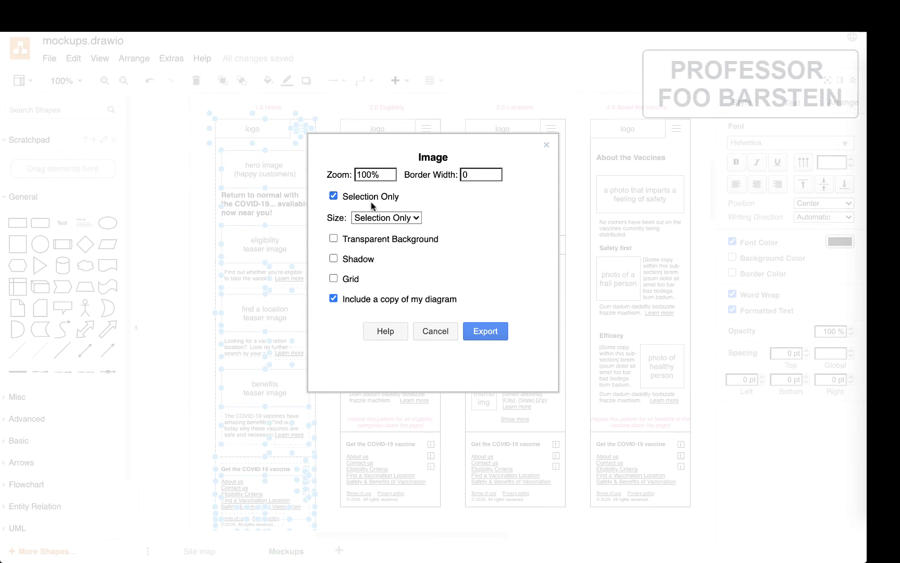
left_click(482, 330)
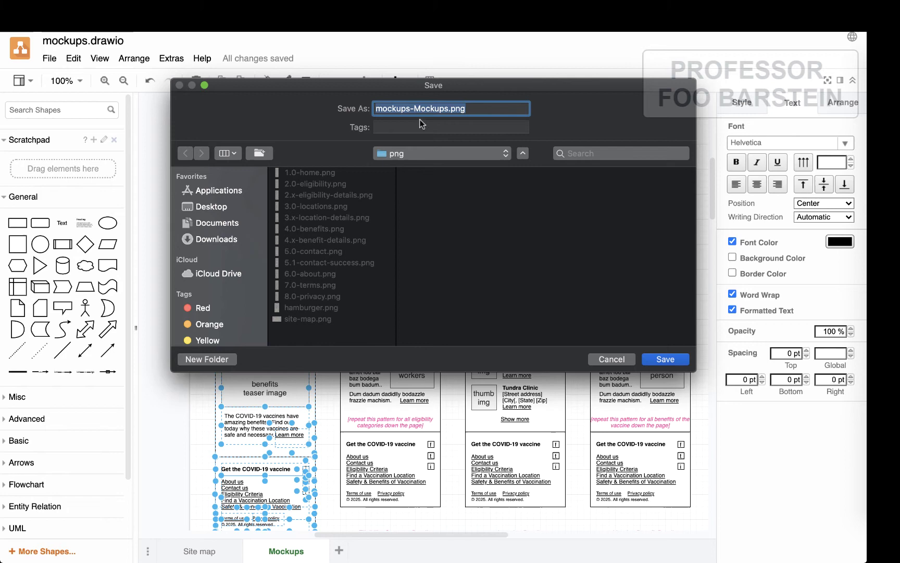
left_click(612, 361)
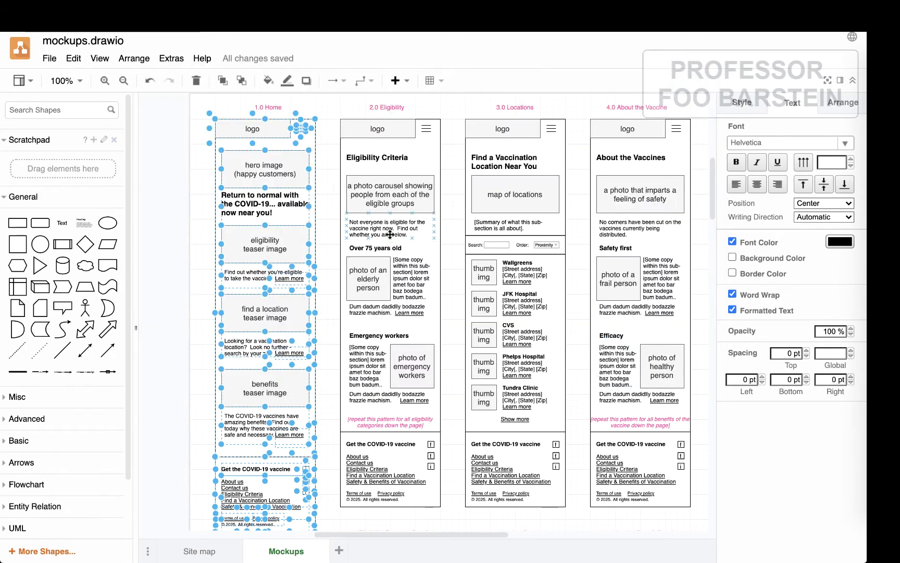
left_click(456, 203)
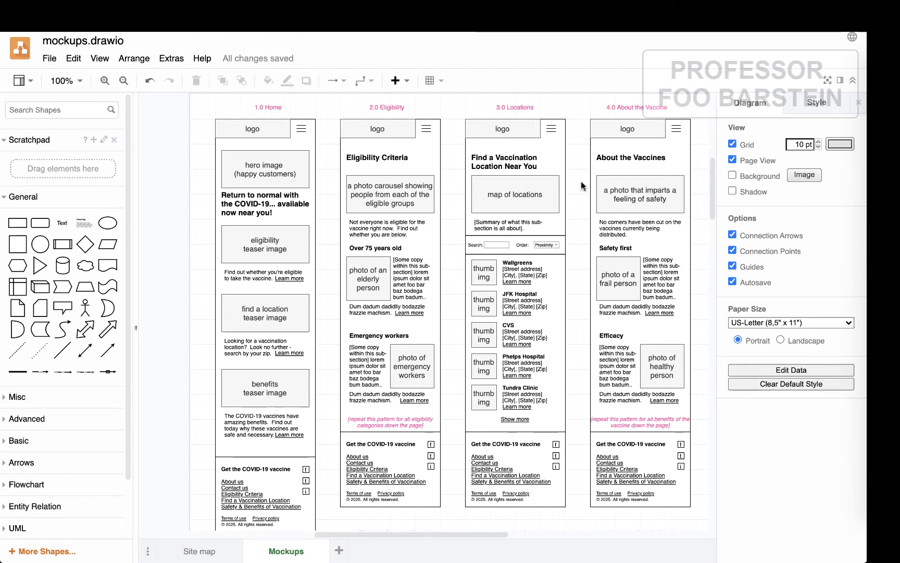
left_click(855, 212)
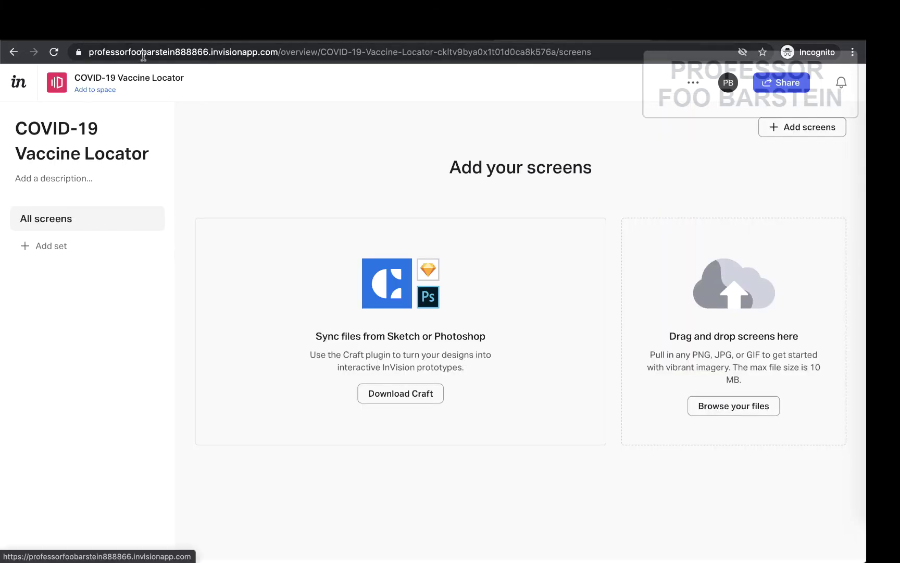
Drag 1.0-home.png through 8.0-privacy.png from 2.mockups/png onto the InVision project
left_click_drag(212, 52, 275, 52)
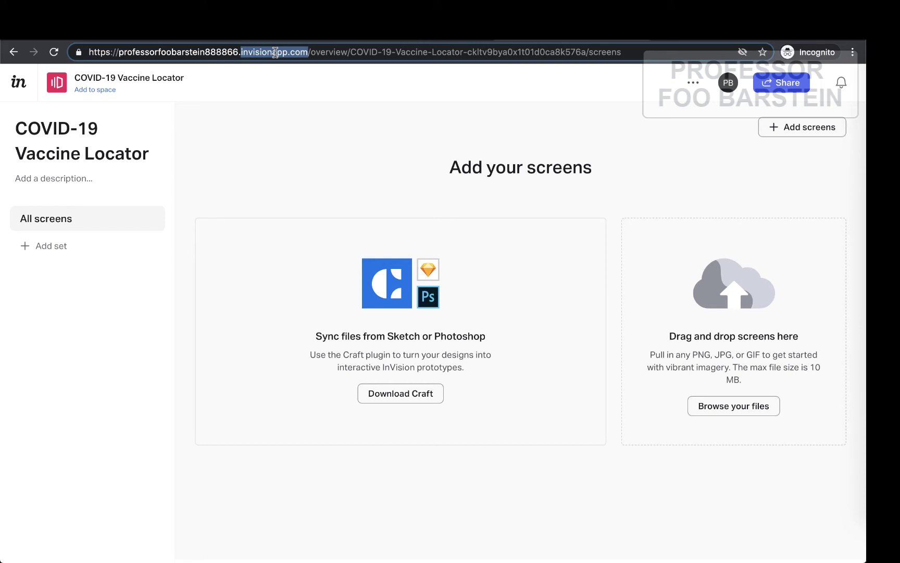
key("super+Tab")
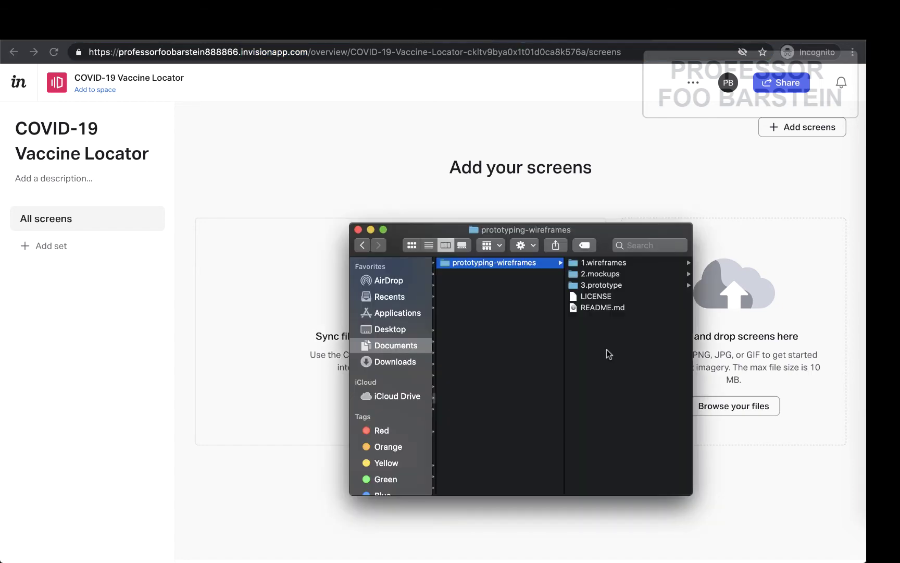
left_click(600, 278)
left_click(599, 277)
left_click(589, 273)
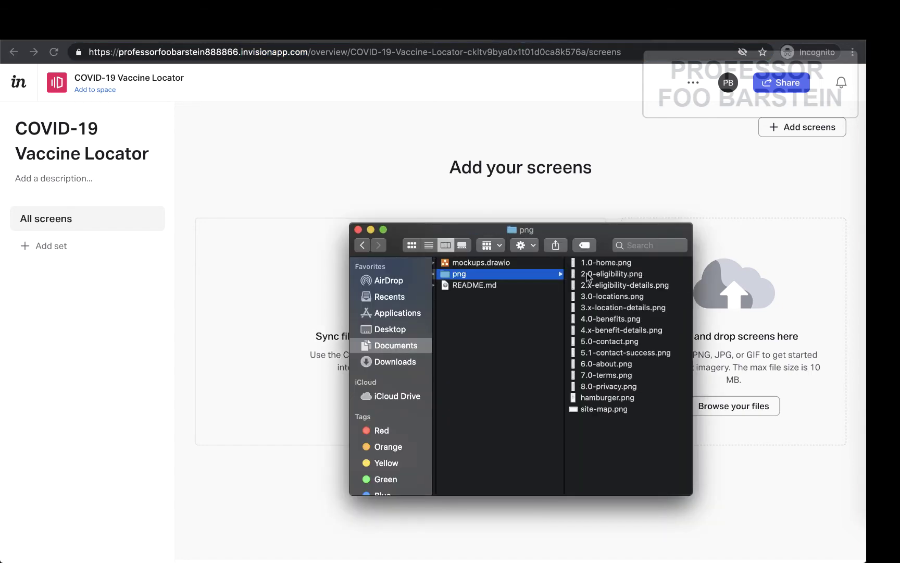
left_click(604, 386)
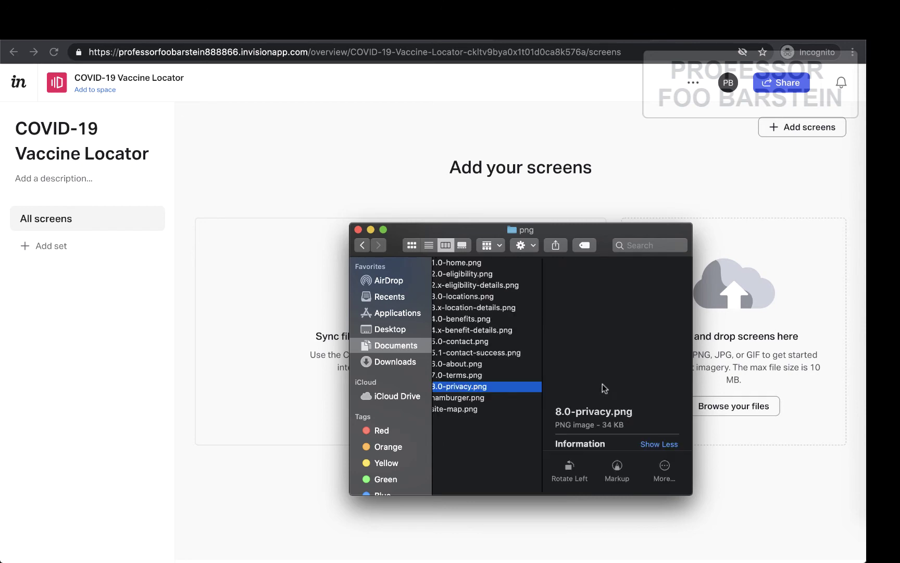
left_click(466, 263, "shift")
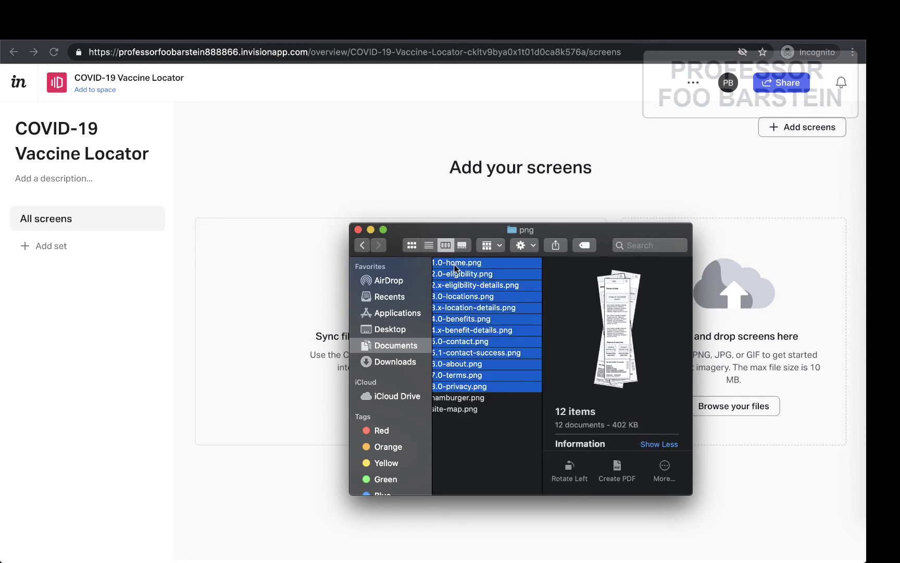
left_click_drag(455, 269, 744, 318)
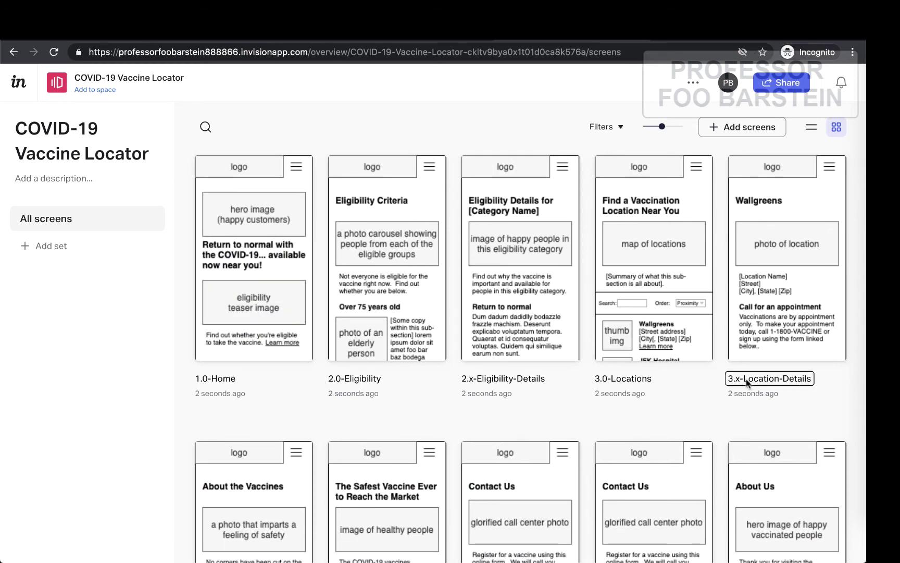
Preview the 1.0-Home screen and dismiss the Preview mode tip
scroll(750, 417, "down", 4)
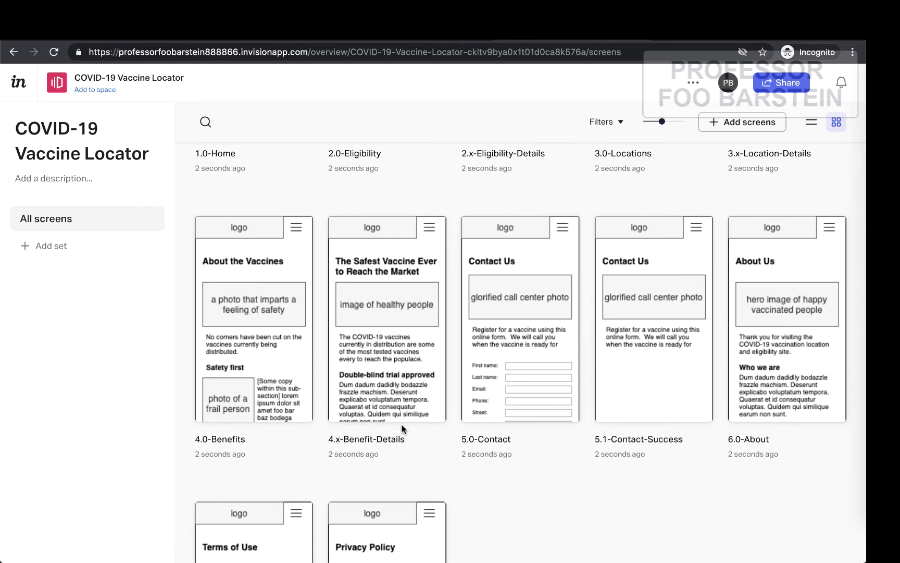
scroll(402, 428, "up", 4)
mouse_move(237, 276)
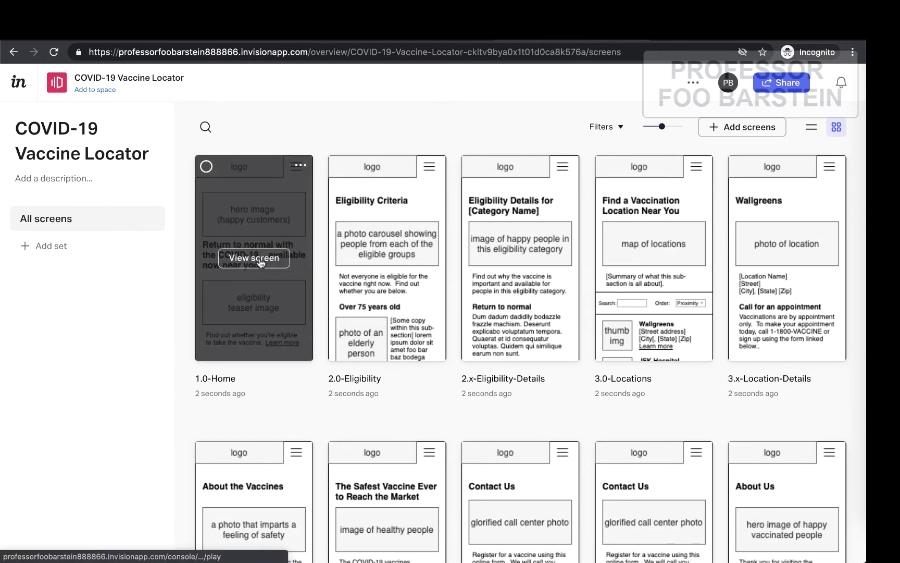
left_click(261, 264)
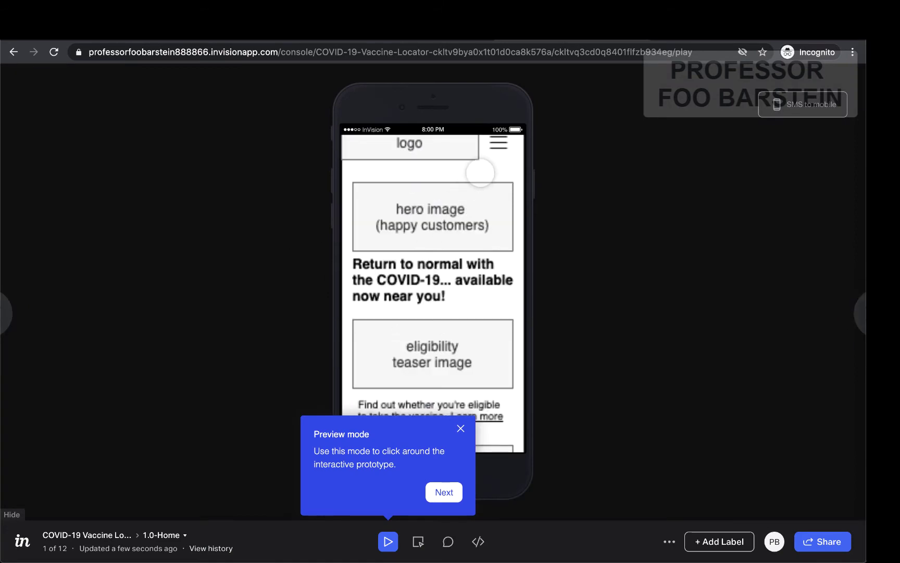
left_click(461, 429)
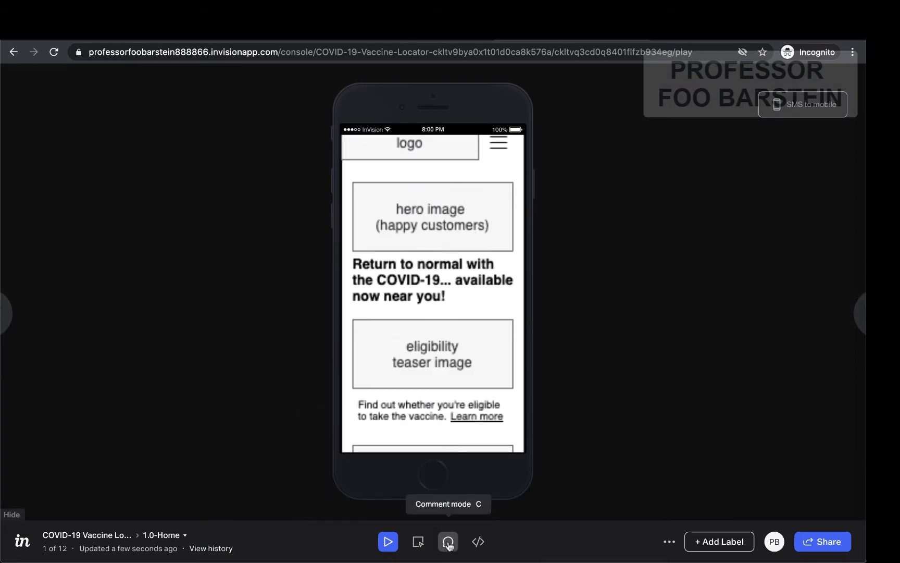
In Build mode, draw a hotspot over the hamburger menu, then close its link settings unset
left_click(418, 543)
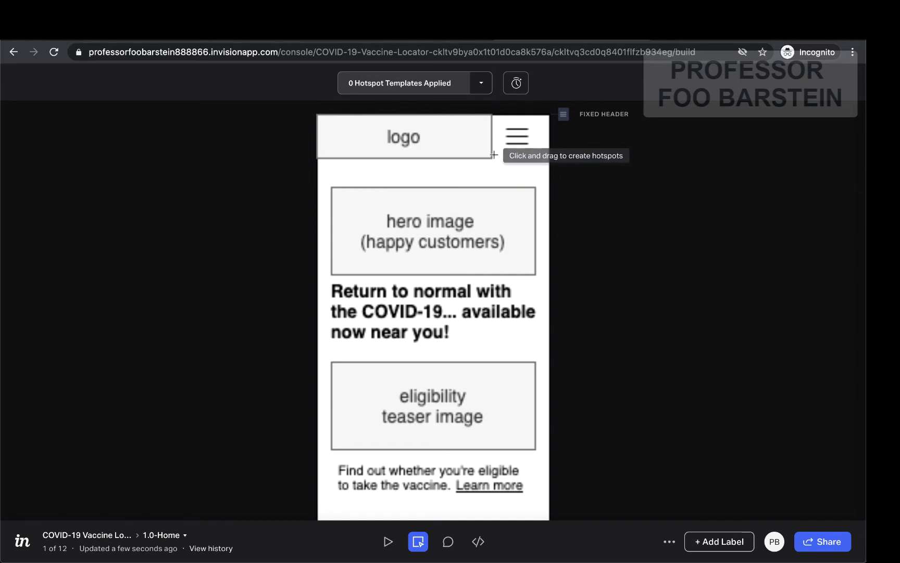
left_click_drag(494, 155, 512, 115)
left_click(668, 166)
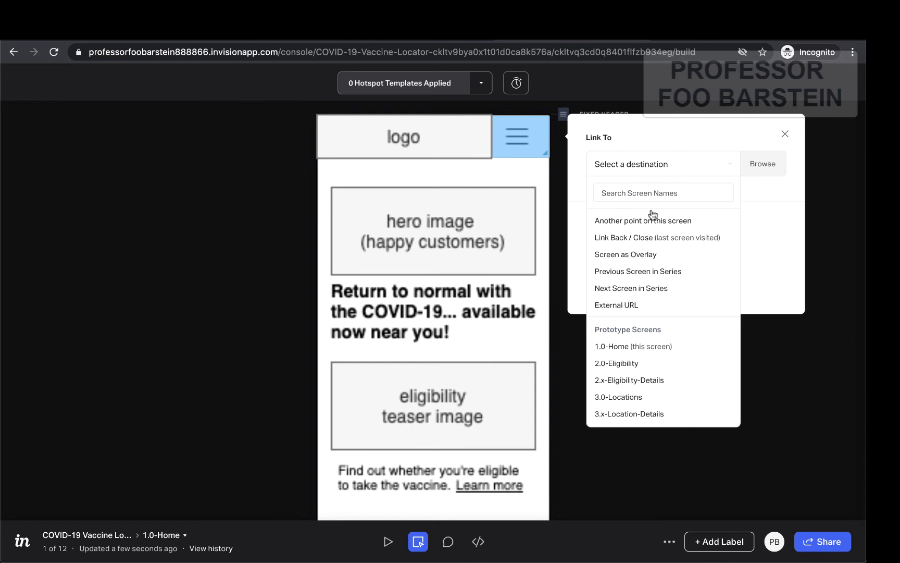
scroll(650, 286, "down", 5)
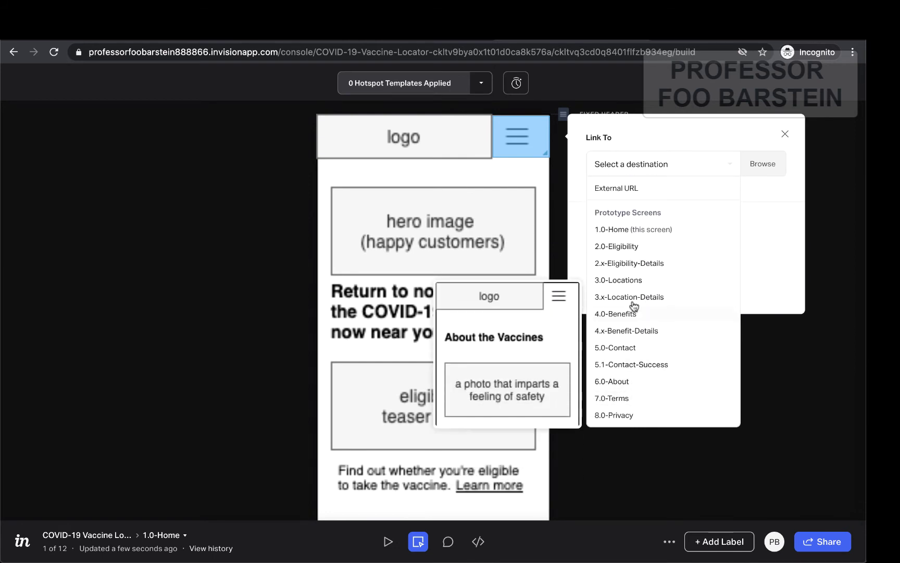
left_click(785, 136)
scroll(388, 307, "down", 3)
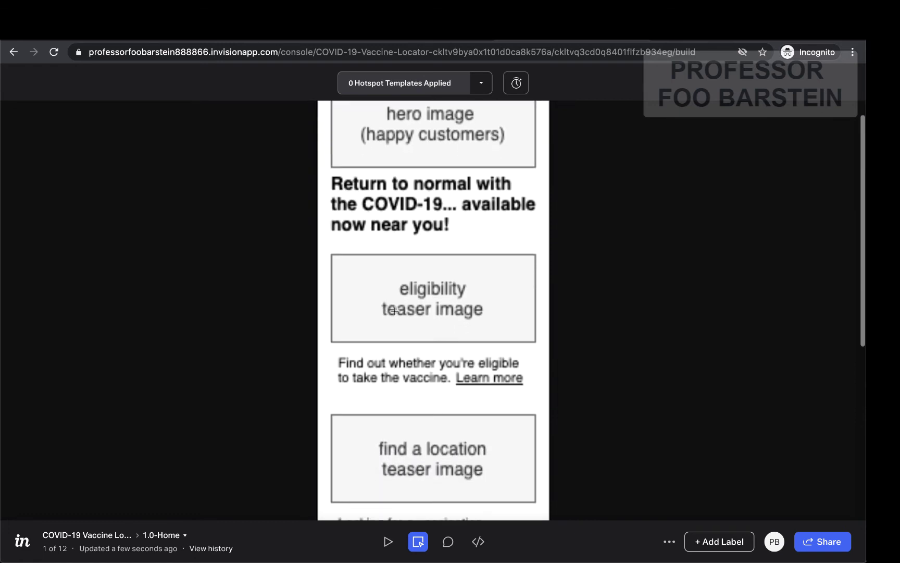
Draw a hotspot over the eligibility teaser, link it to 2.0-Eligibility, and save
left_click_drag(513, 390, 235, 245)
key("Escape")
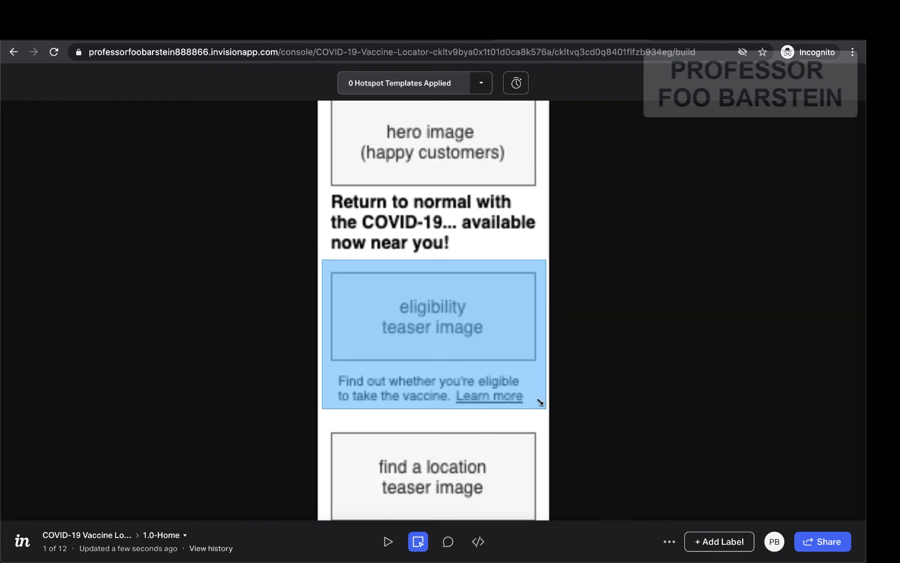
left_click(542, 404)
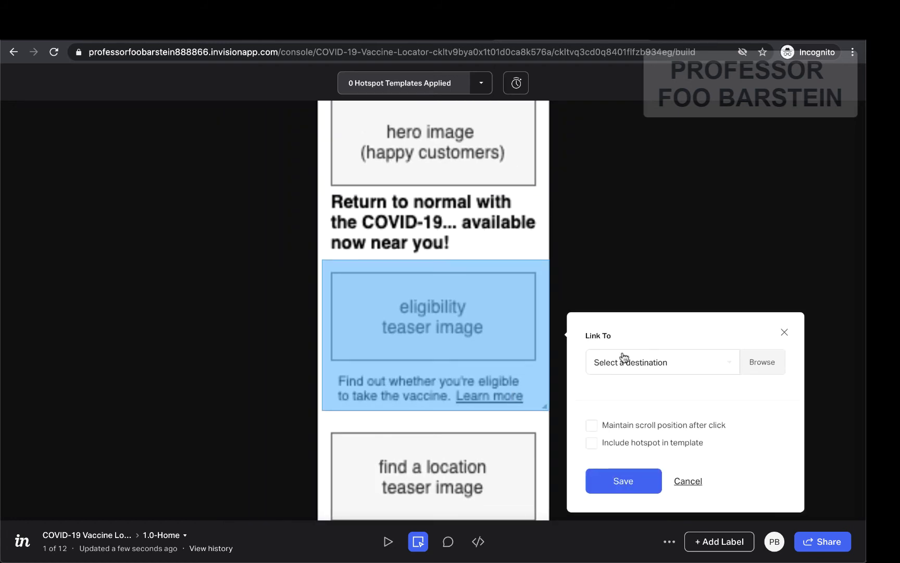
left_click(690, 365)
scroll(657, 417, "down", 2)
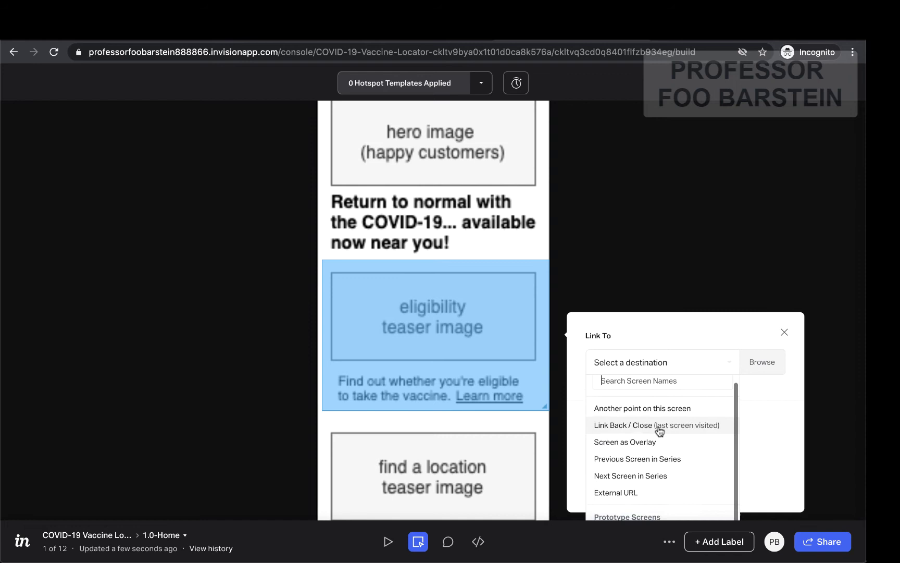
left_click(626, 446)
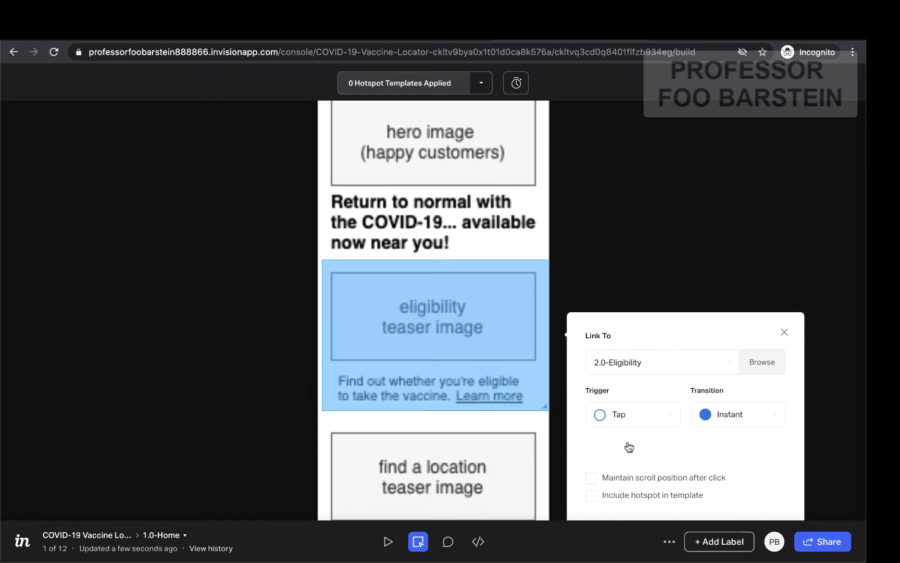
scroll(712, 400, "down", 3)
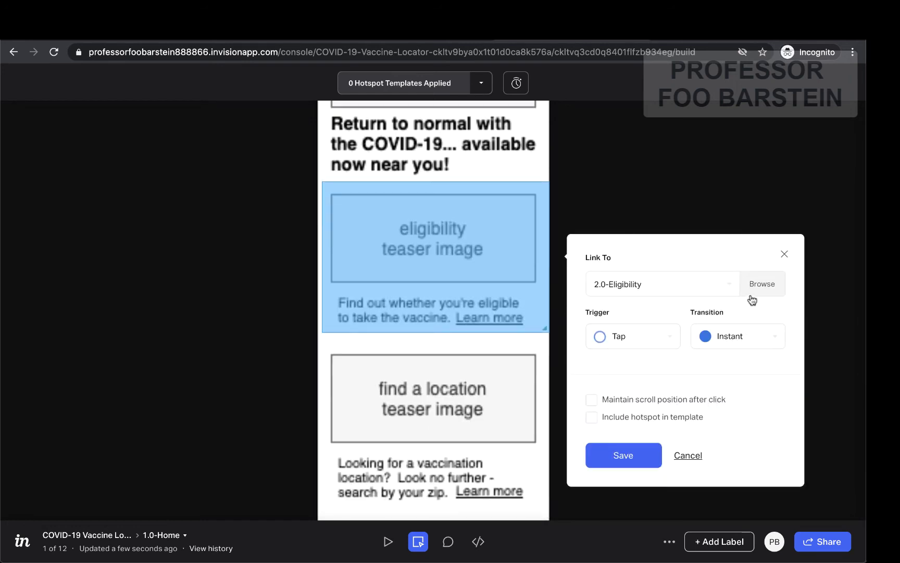
left_click(639, 454)
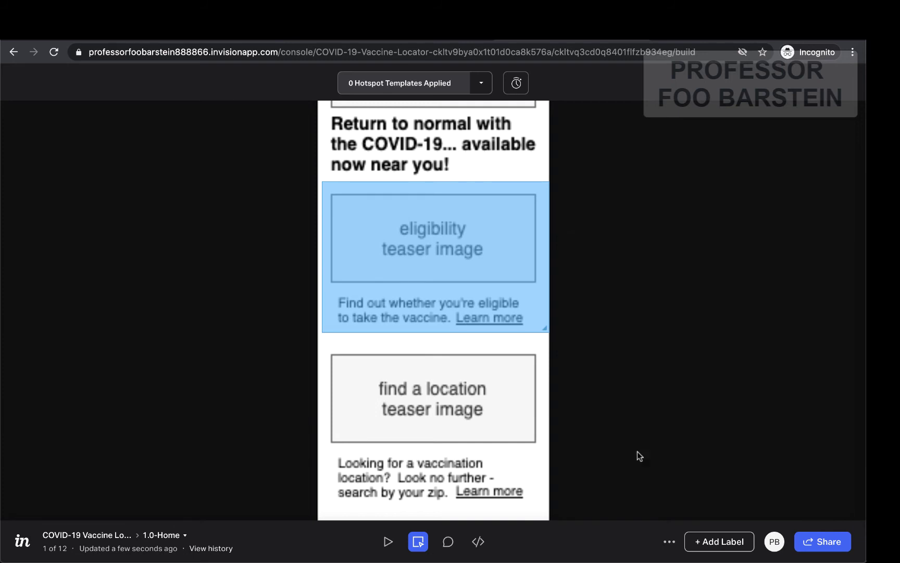
Add a hotspot over the find-a-location teaser linking to 3.0-Locations and save it
left_click_drag(327, 348, 546, 509)
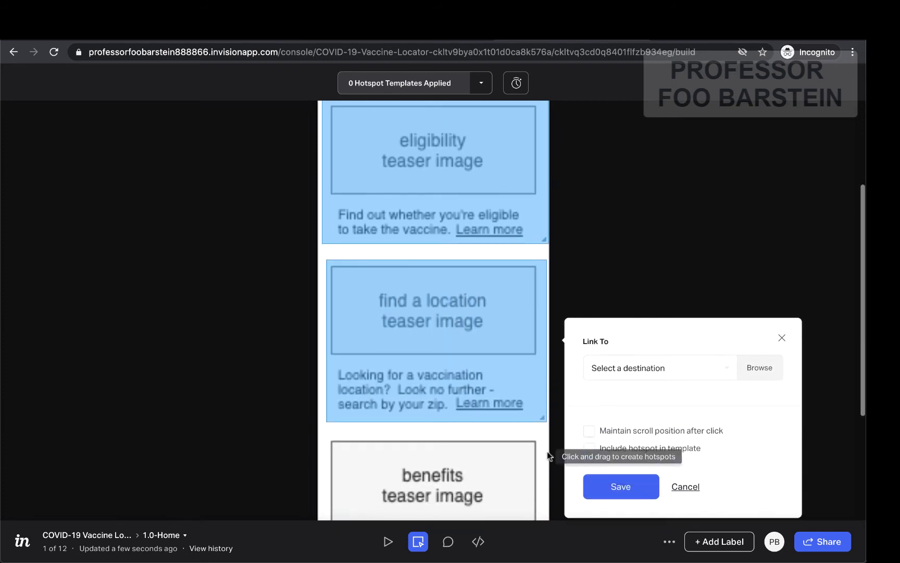
left_click(639, 383)
scroll(658, 443, "down", 3)
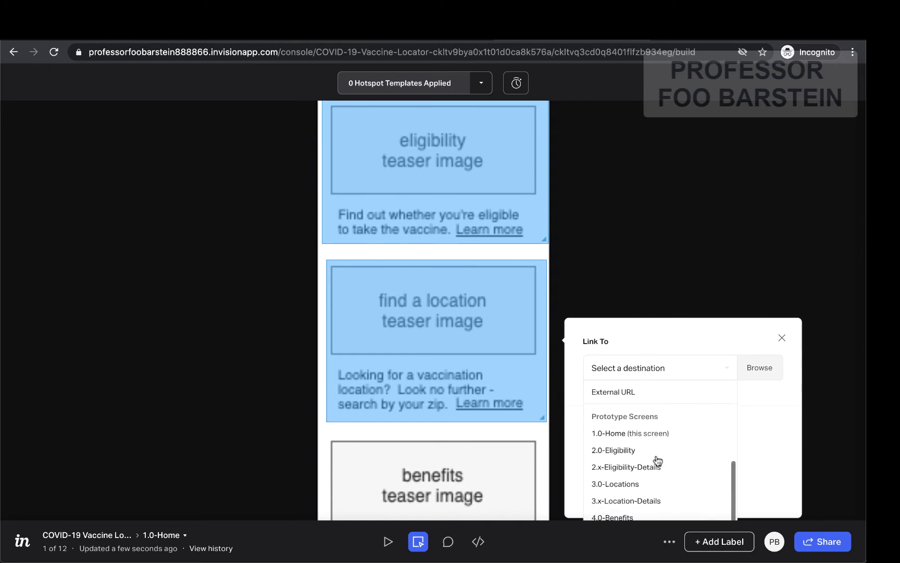
left_click(632, 485)
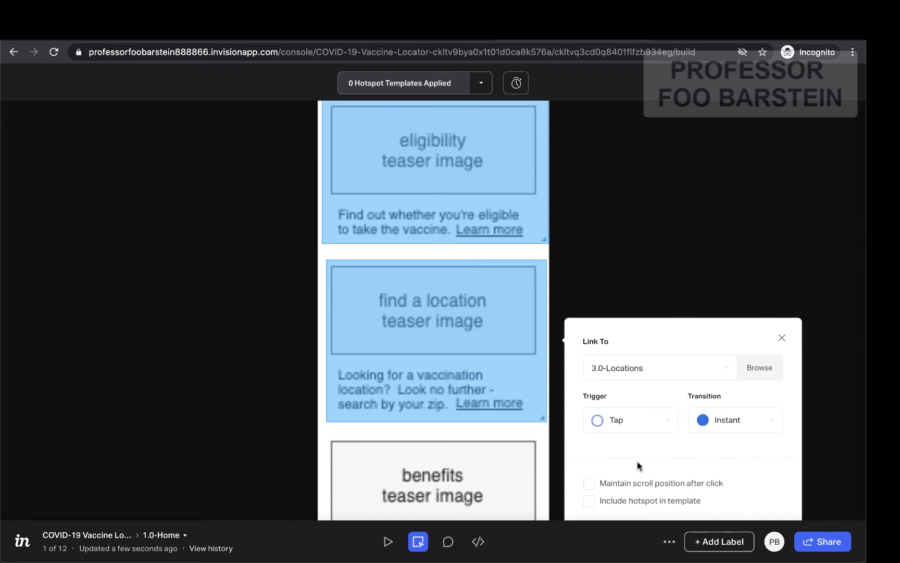
scroll(713, 482, "down", 4)
left_click(631, 335)
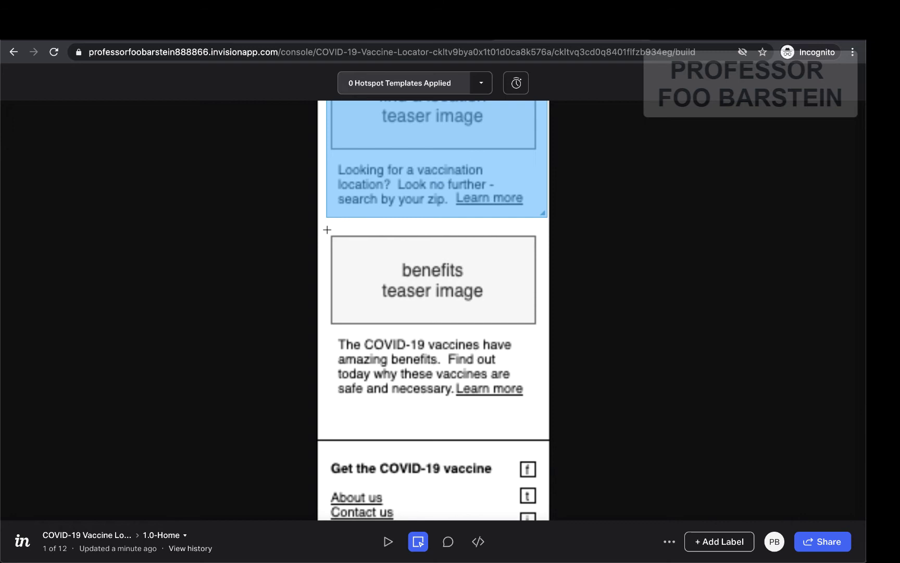
Add a hotspot over the benefits teaser linking to 4.0-Benefits and save it
left_click_drag(327, 229, 547, 411)
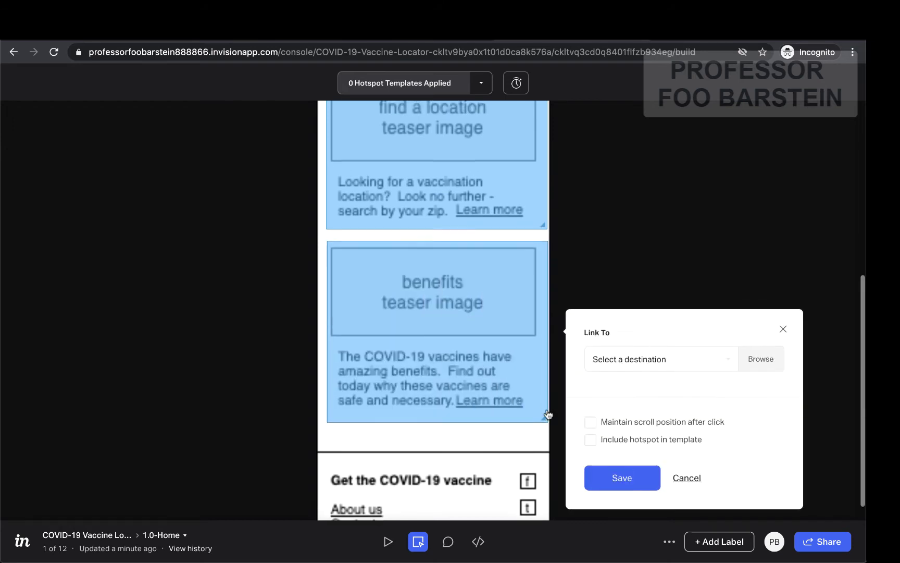
left_click(669, 390)
scroll(676, 455, "down", 5)
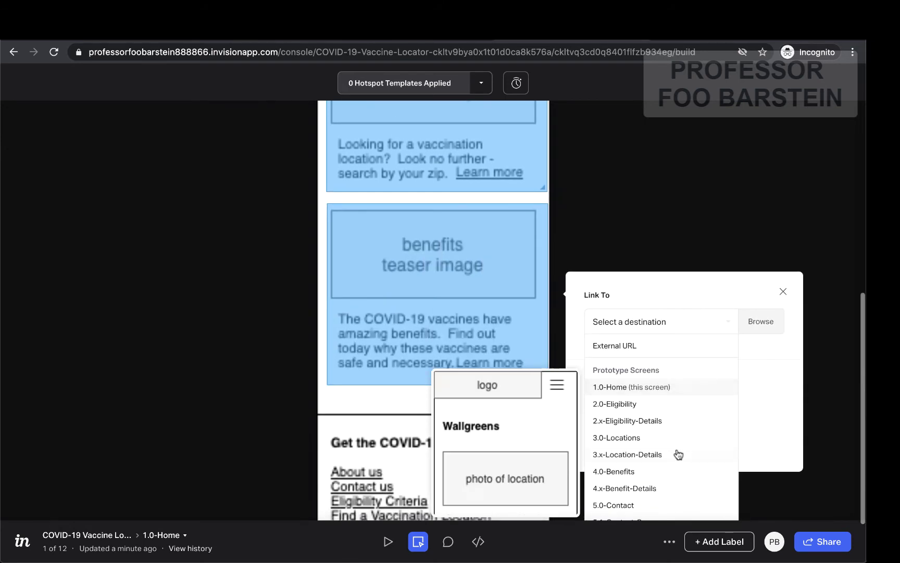
left_click(625, 472)
left_click(637, 488)
scroll(406, 365, "down", 3)
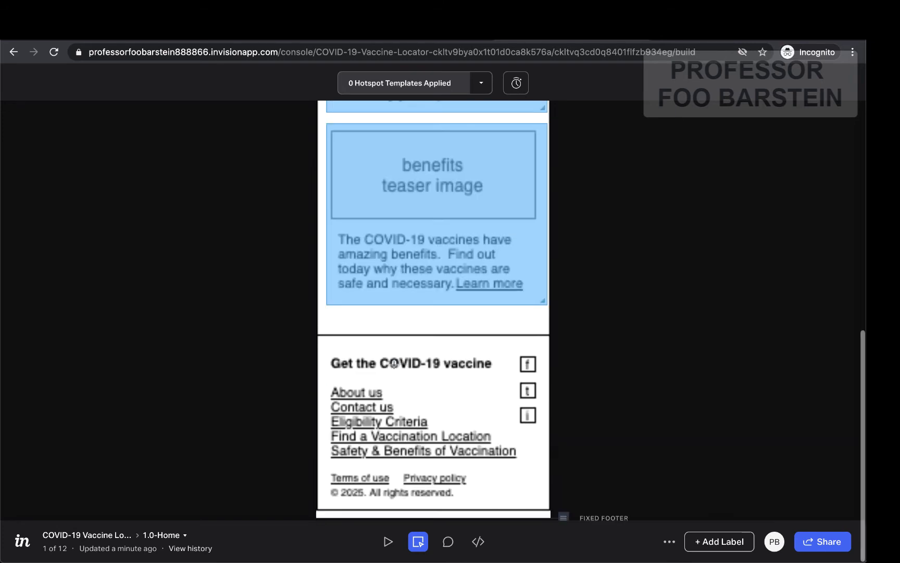
Link a hotspot on the About us footer link to 6.0-About
left_click_drag(329, 383, 387, 401)
left_click(502, 303)
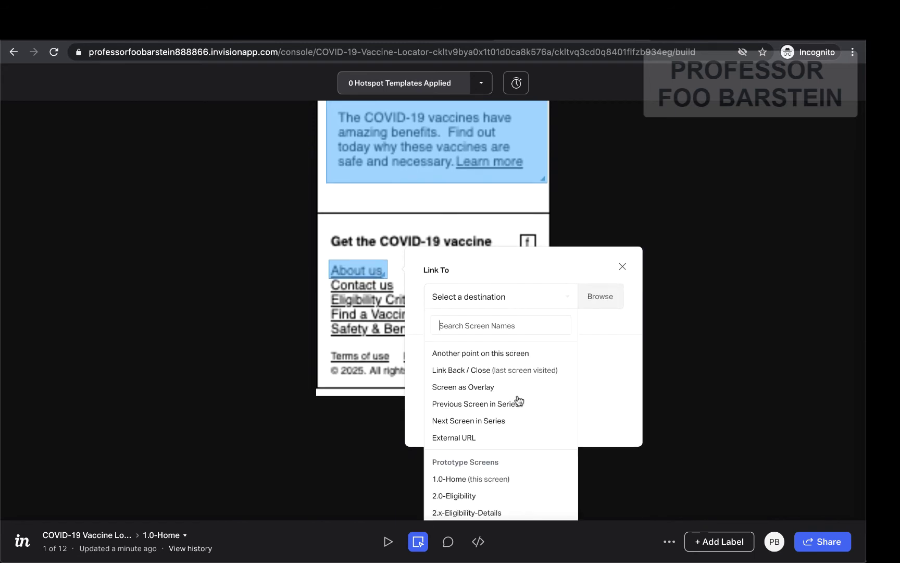
scroll(519, 400, "down", 3)
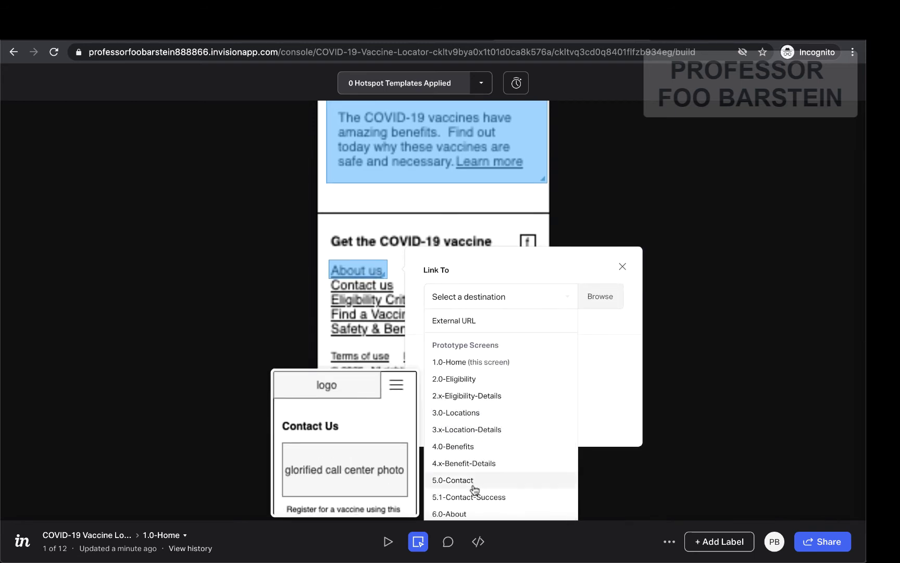
left_click(460, 512)
left_click(466, 469)
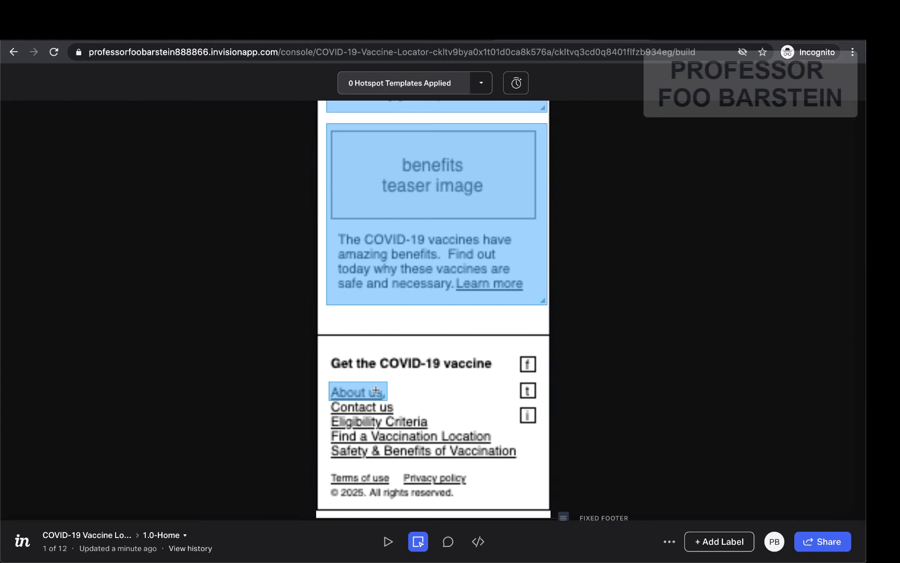
Discard a stray hotspot, then link the Contact us footer link to the contact screen
left_click_drag(328, 416, 406, 274)
key("Escape")
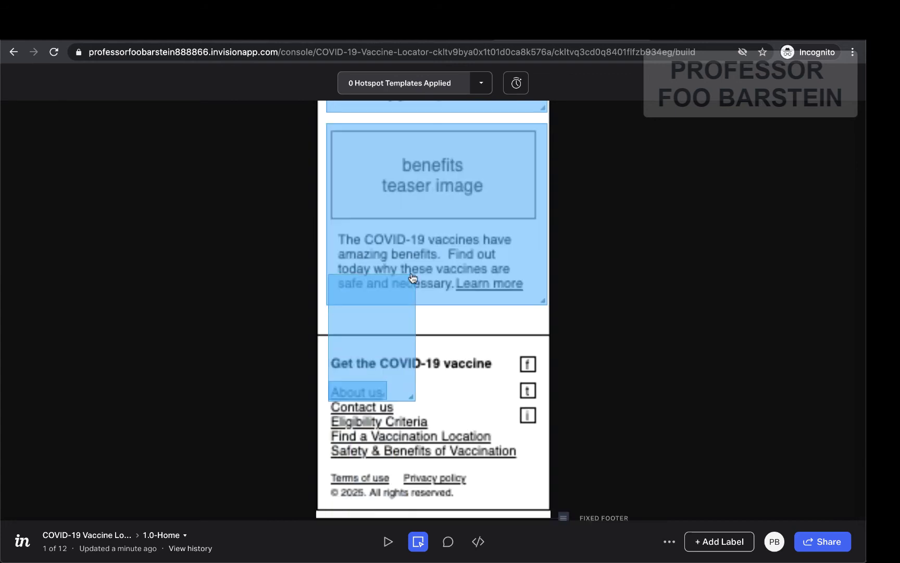
left_click_drag(394, 389, 398, 413)
left_click(481, 443)
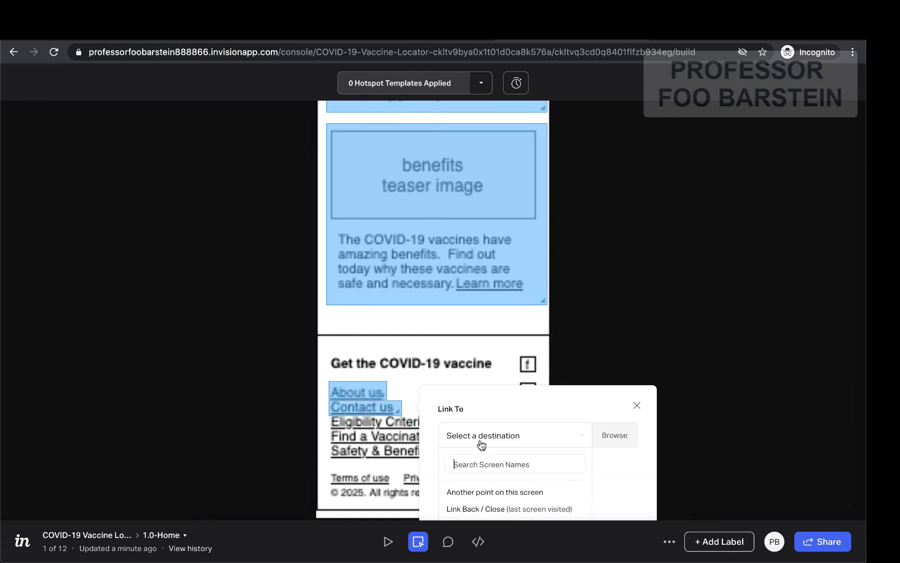
left_click(512, 468)
left_click(486, 424)
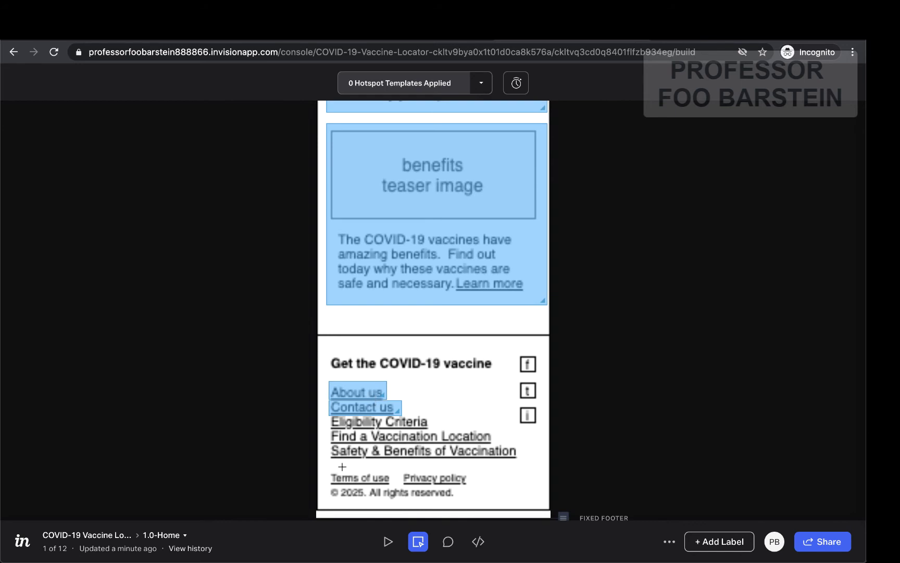
Link a hotspot on the Terms of use footer link to 7.0-Terms
left_click_drag(330, 470, 395, 487)
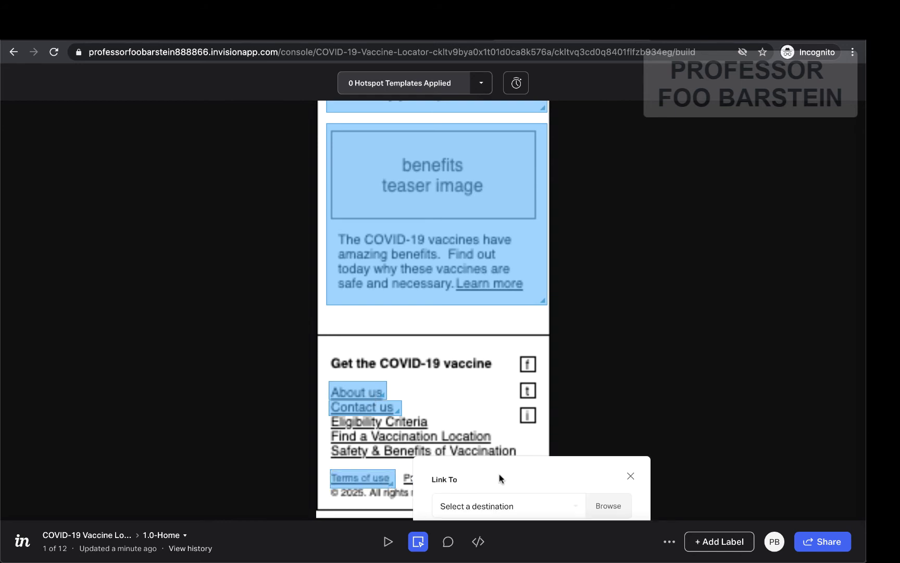
left_click(501, 505)
left_click(475, 484)
left_click(468, 422)
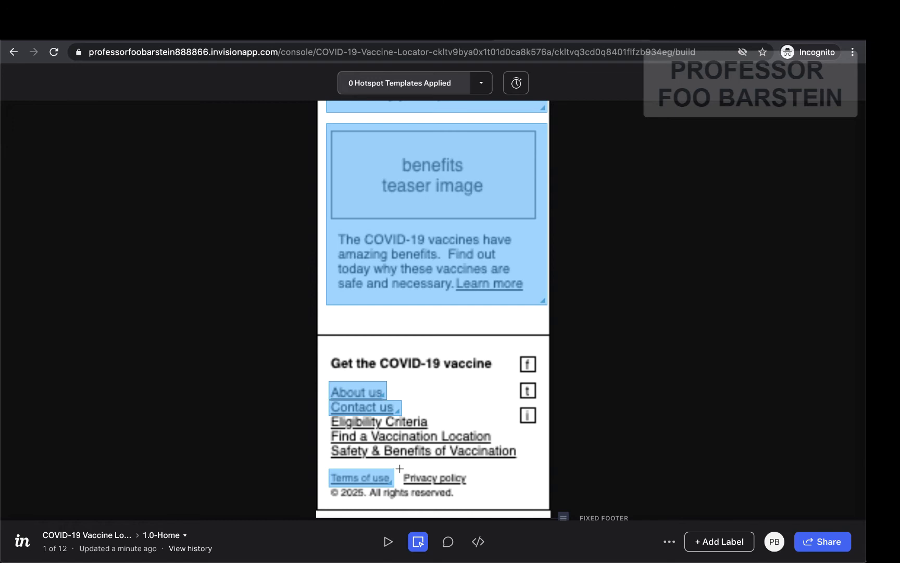
Link a hotspot on the Privacy policy footer link to 8.0-Privacy
left_click_drag(399, 468, 468, 345)
left_click_drag(465, 259, 476, 233)
left_click(589, 250)
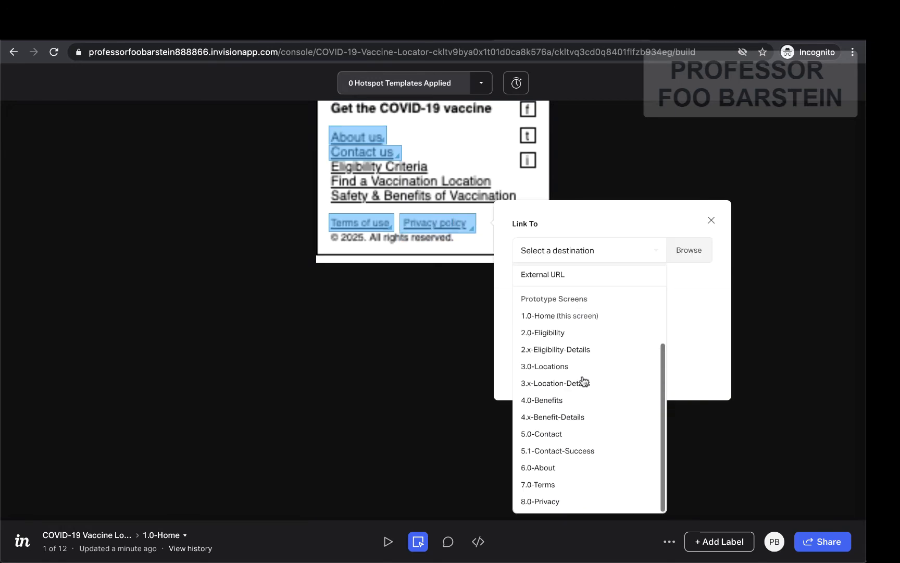
left_click(558, 501)
left_click(550, 421)
scroll(551, 394, "up", 10)
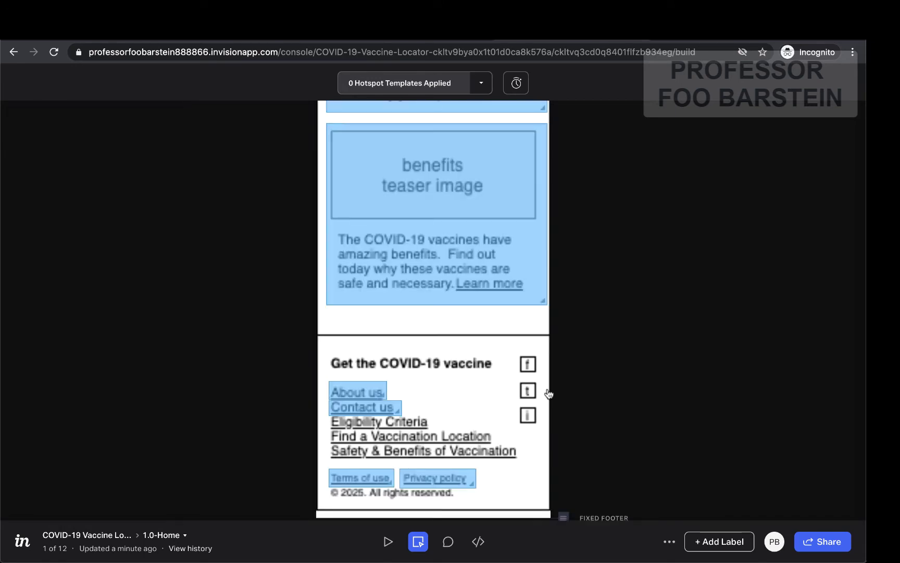
scroll(524, 187, "down", 6)
scroll(469, 306, "up", 15)
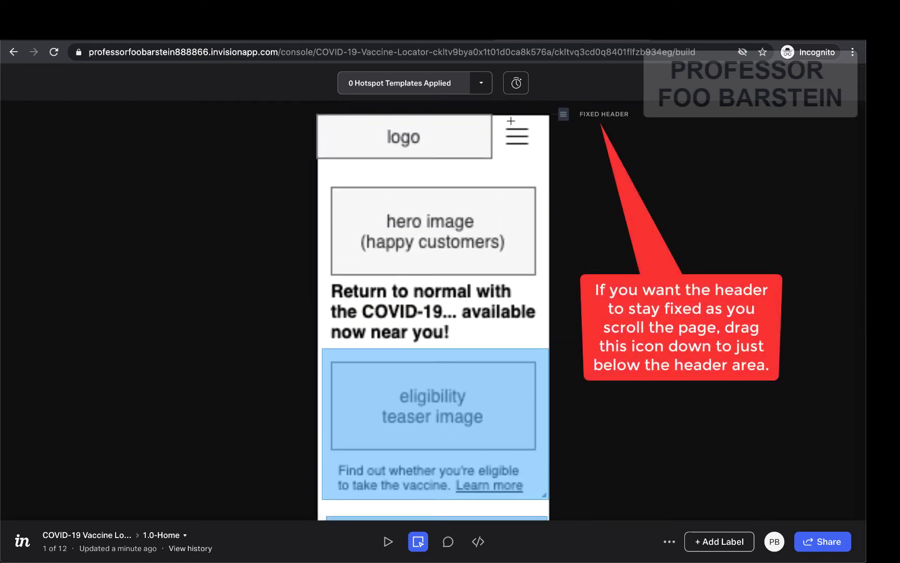
Preview Home in a phone frame, flash its hotspots, and follow Learn more to 2.0-Eligibility
scroll(483, 201, "down", 15)
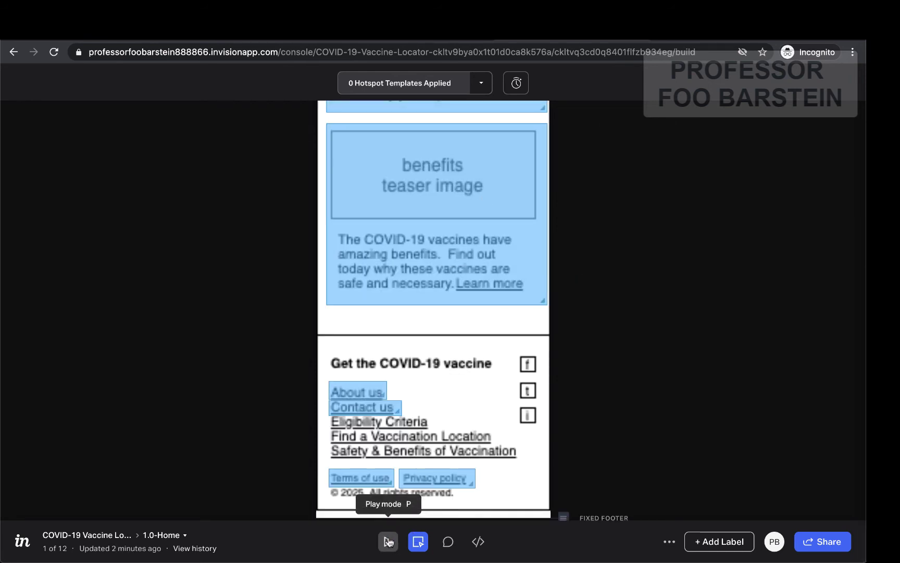
left_click(389, 542)
scroll(452, 312, "down", 1)
scroll(452, 311, "up", 1)
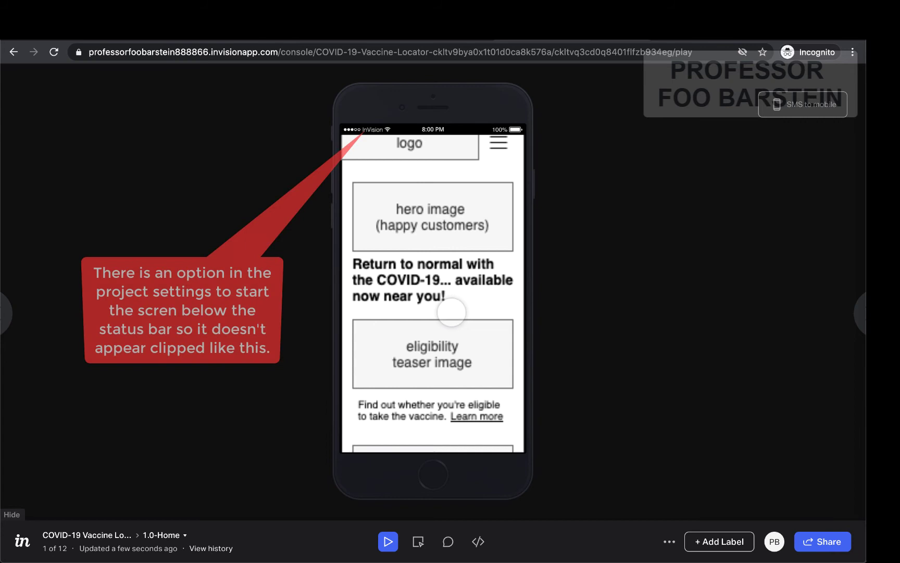
left_click(423, 277)
left_click(411, 281)
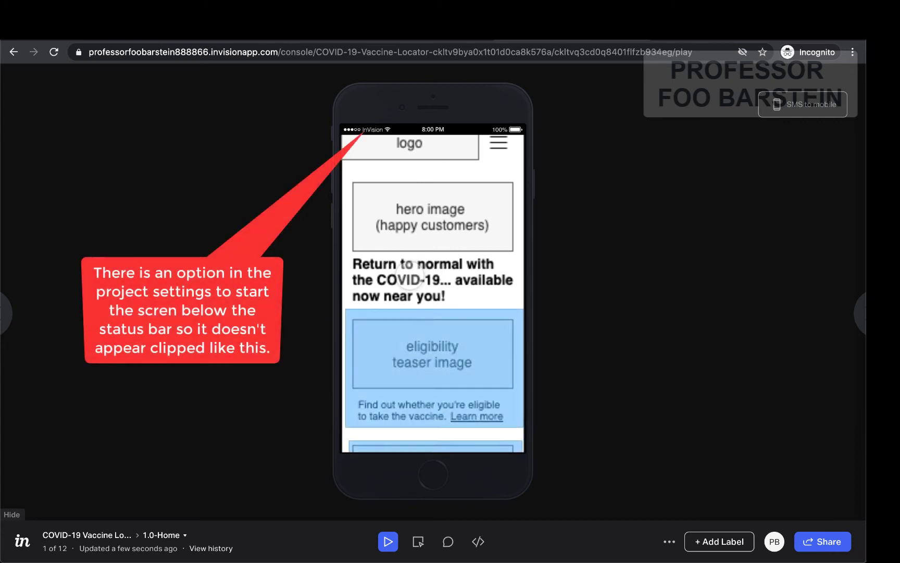
left_click(410, 281)
scroll(418, 338, "down", 1)
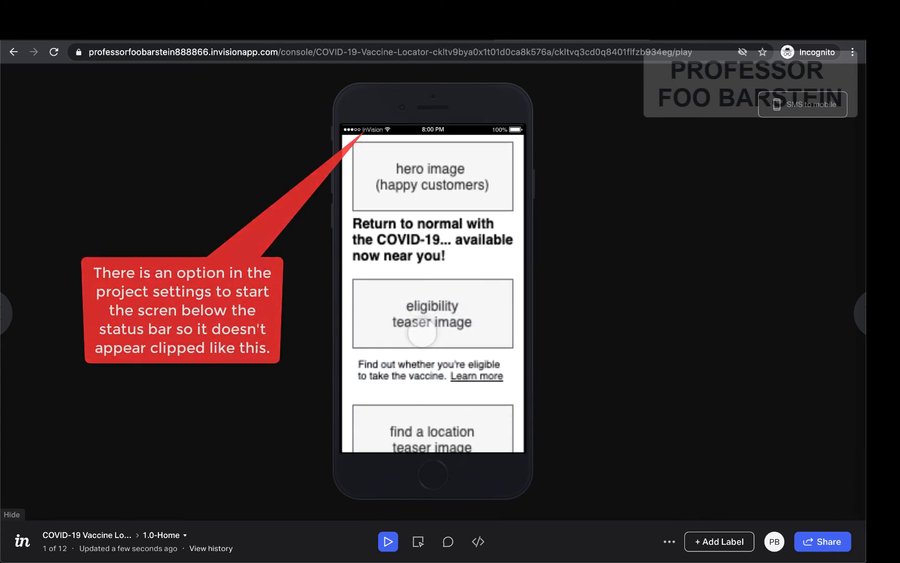
left_click(473, 370)
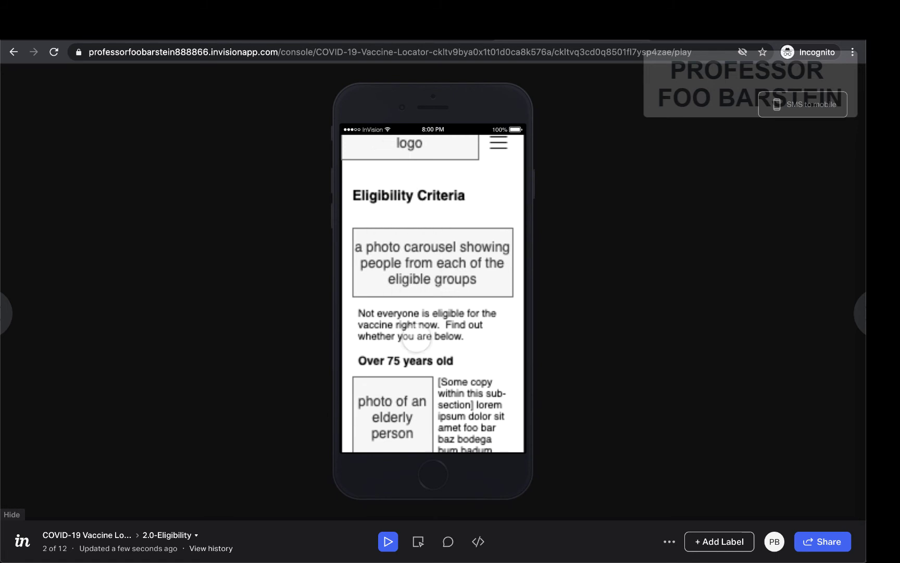
In Build mode, draw a hotspot over the Eligibility screen's logo linking to 1.0-Home
left_click(419, 541)
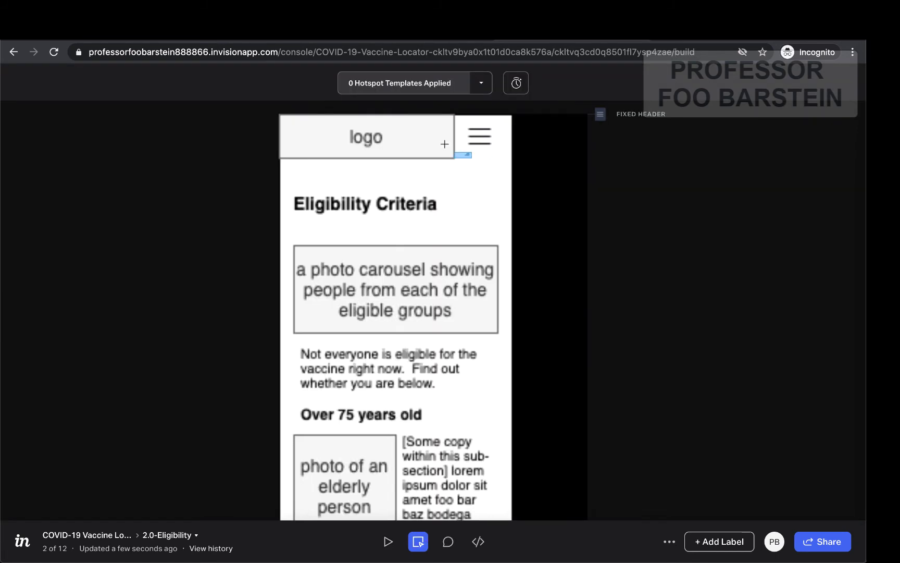
left_click_drag(454, 157, 280, 116)
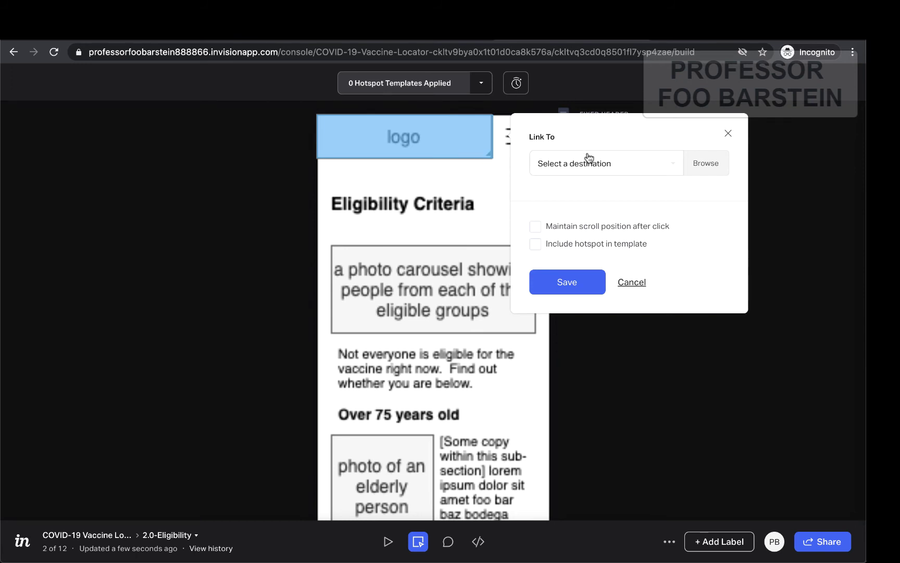
left_click(620, 170)
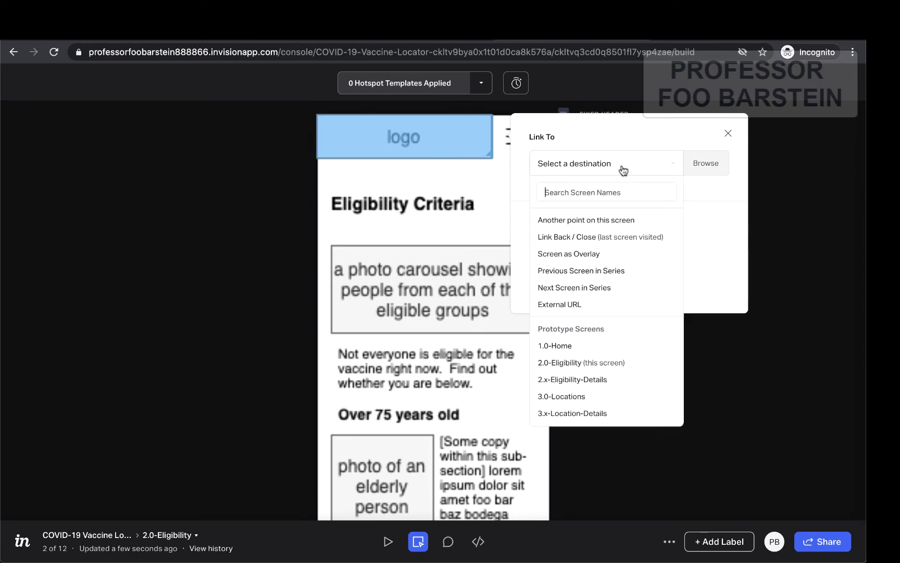
scroll(609, 287, "down", 1)
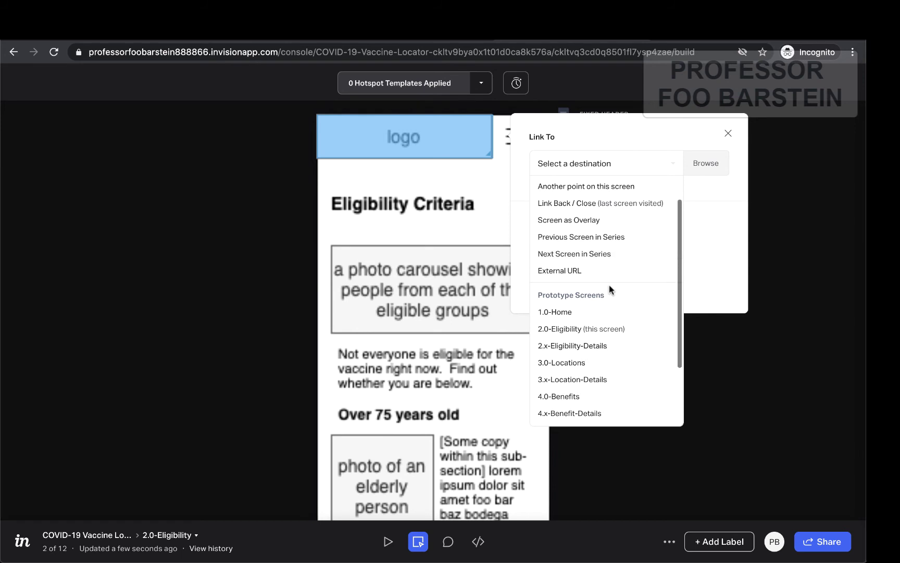
left_click(573, 311)
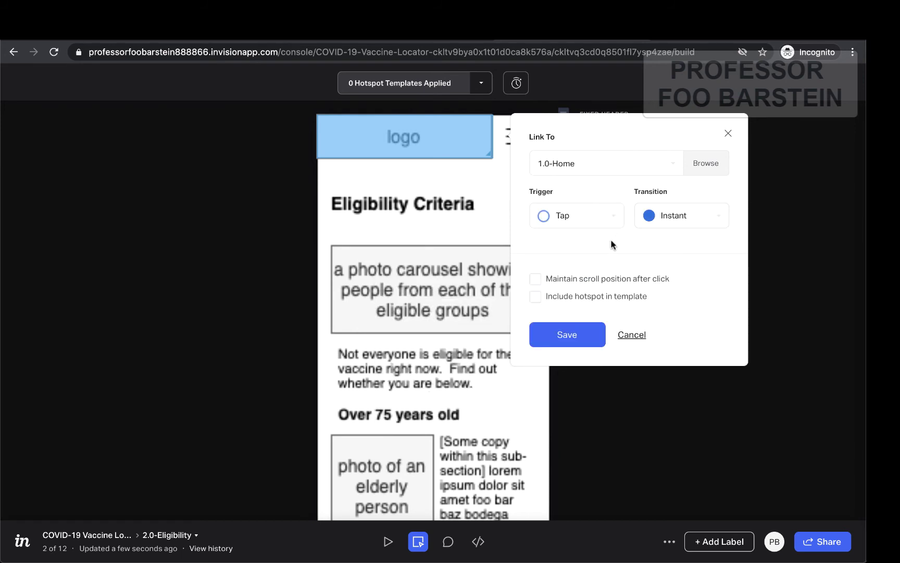
Include the logo hotspot in a new template named 'Top bar' and save it
left_click(547, 301)
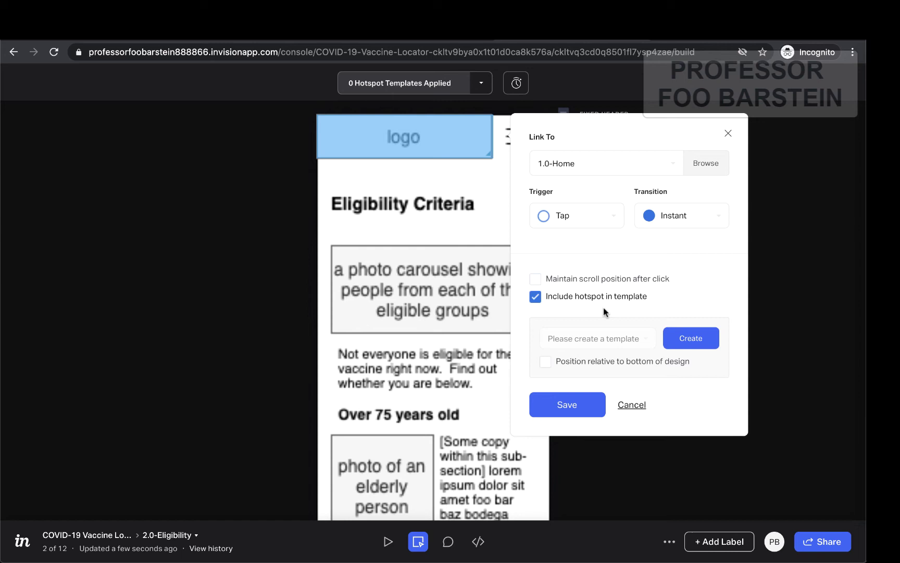
left_click(664, 339)
type("Logo")
left_click_drag(569, 337, 531, 337)
type("Top bar")
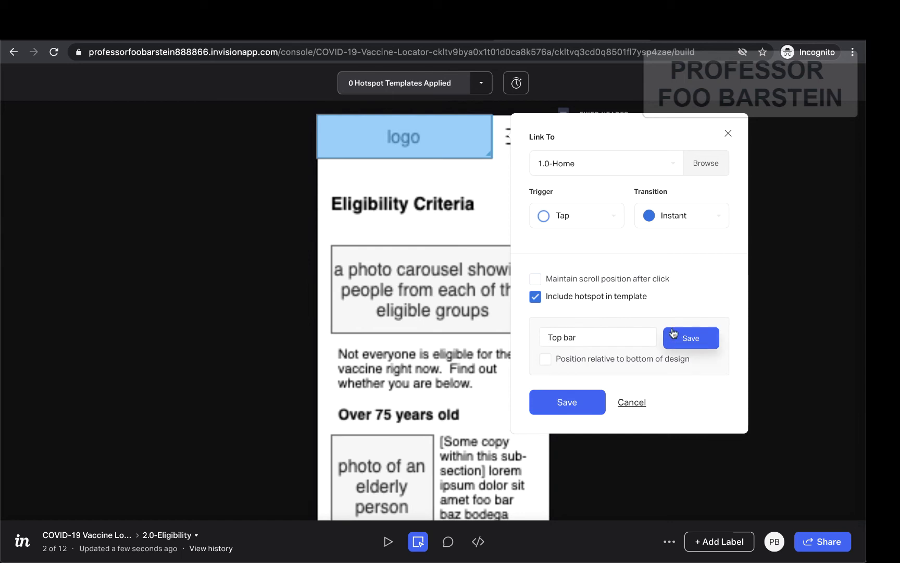
left_click(673, 334)
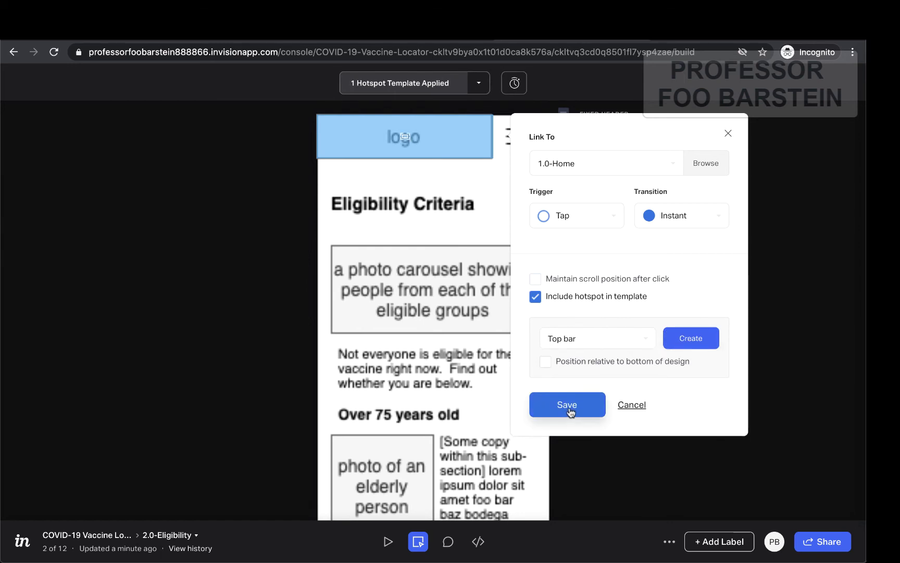
left_click(571, 409)
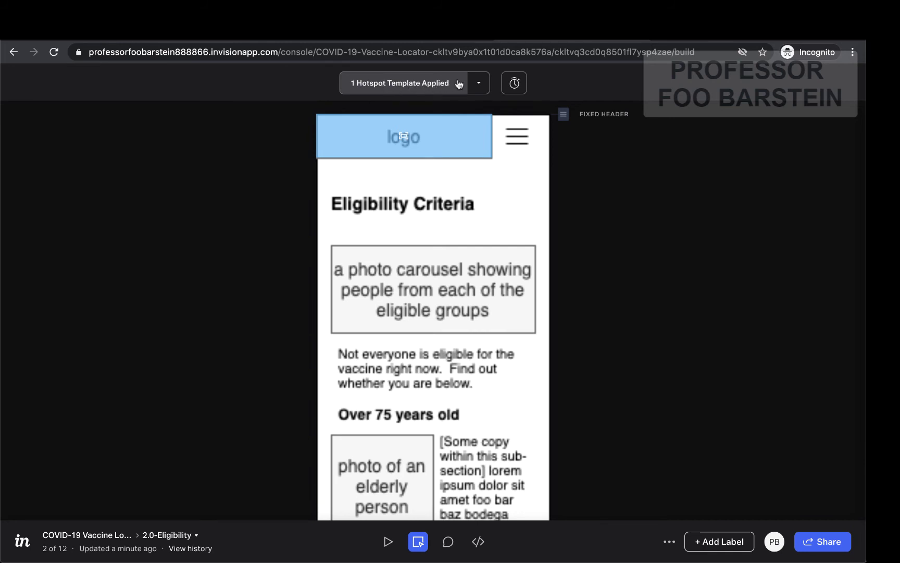
Confirm the Top bar template and logo link, then preview by following the logo to 1.0-Home
left_click(479, 83)
left_click(382, 116)
left_click(404, 136)
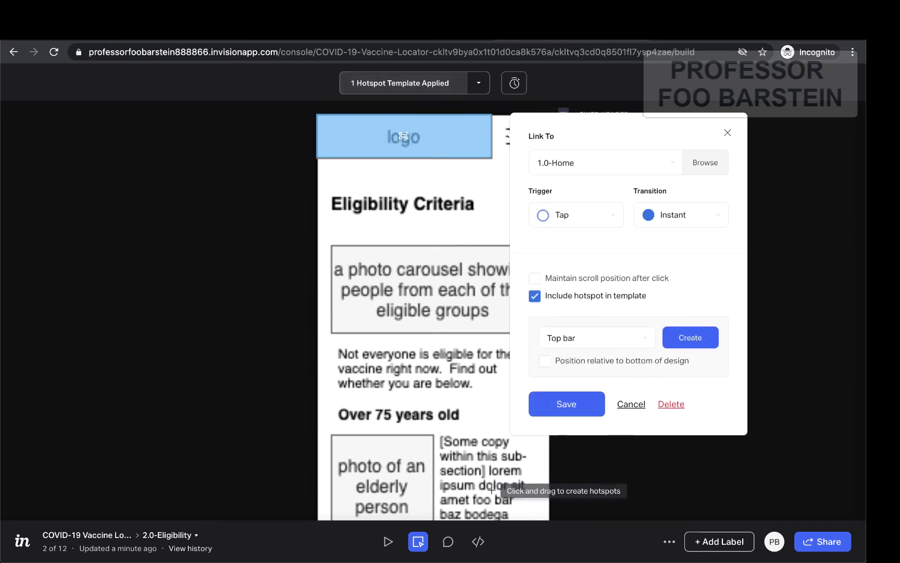
left_click(448, 542)
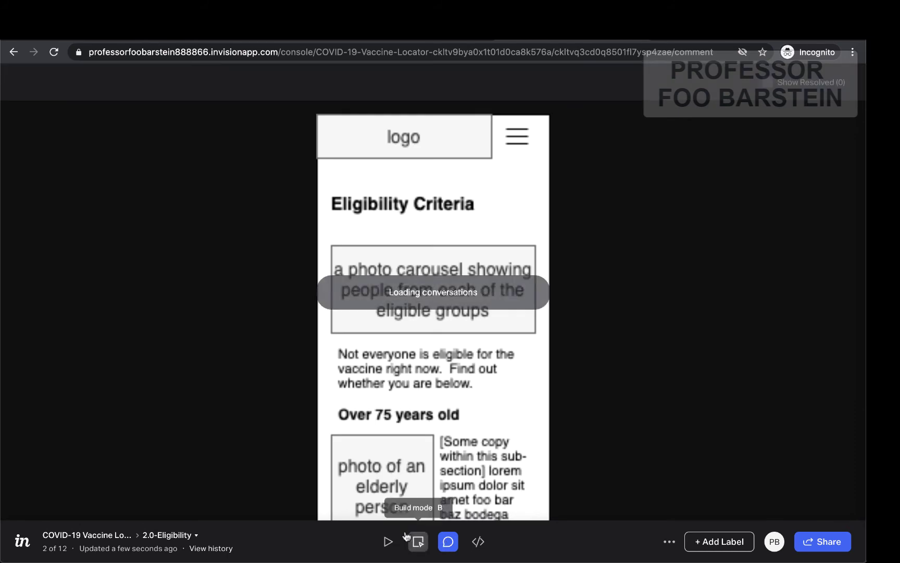
left_click(388, 542)
left_click(410, 152)
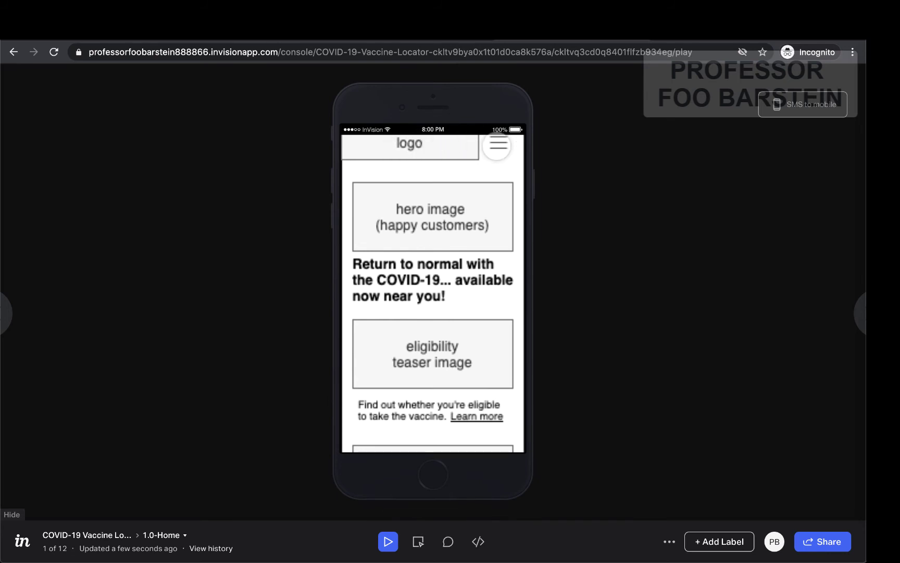
Apply the Top bar hotspot template to 1.0-Home and check the find-a-location hotspot's link
left_click(419, 542)
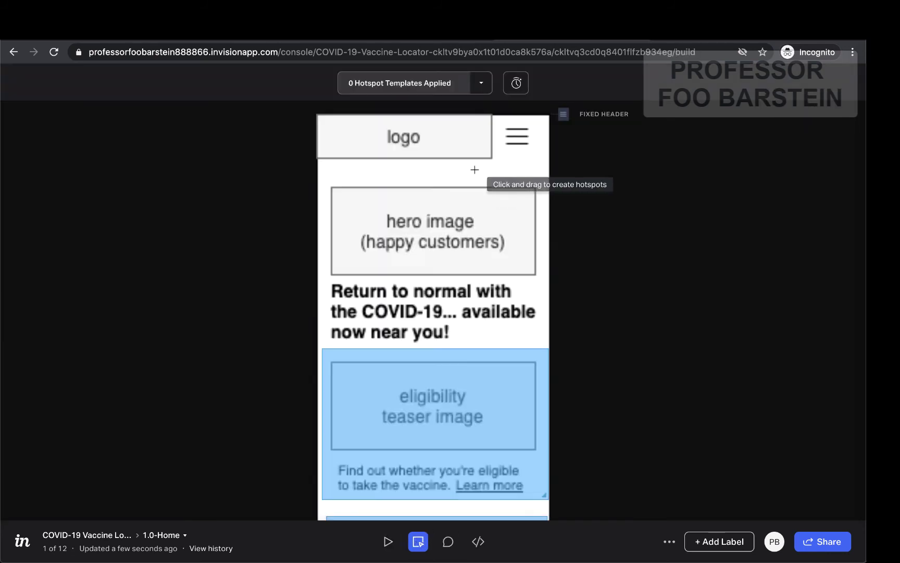
left_click(419, 89)
left_click(434, 130)
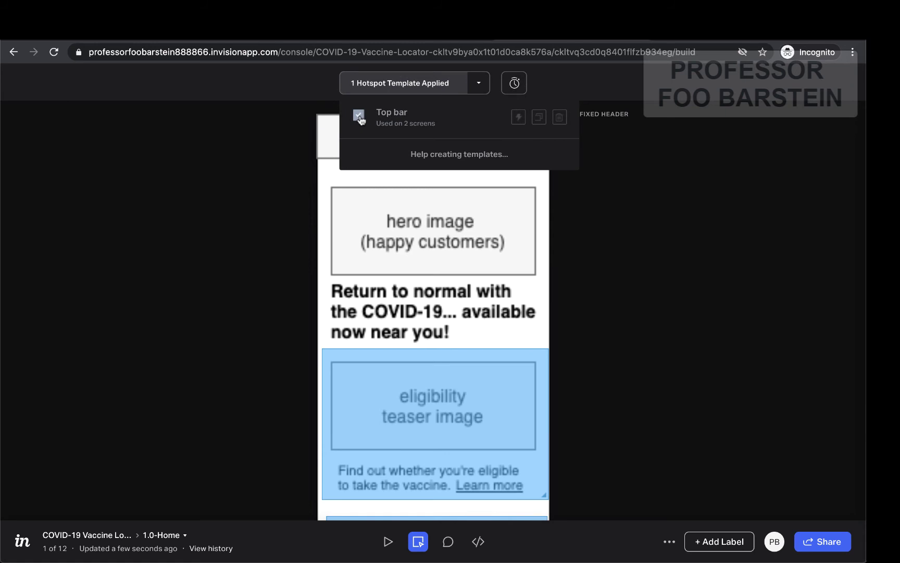
left_click(281, 274)
scroll(410, 280, "down", 3)
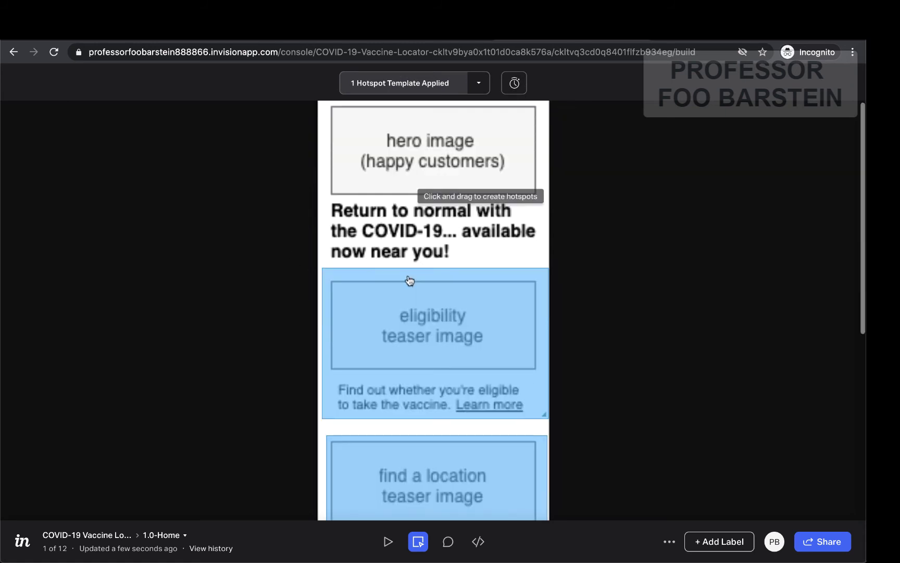
left_click(422, 439)
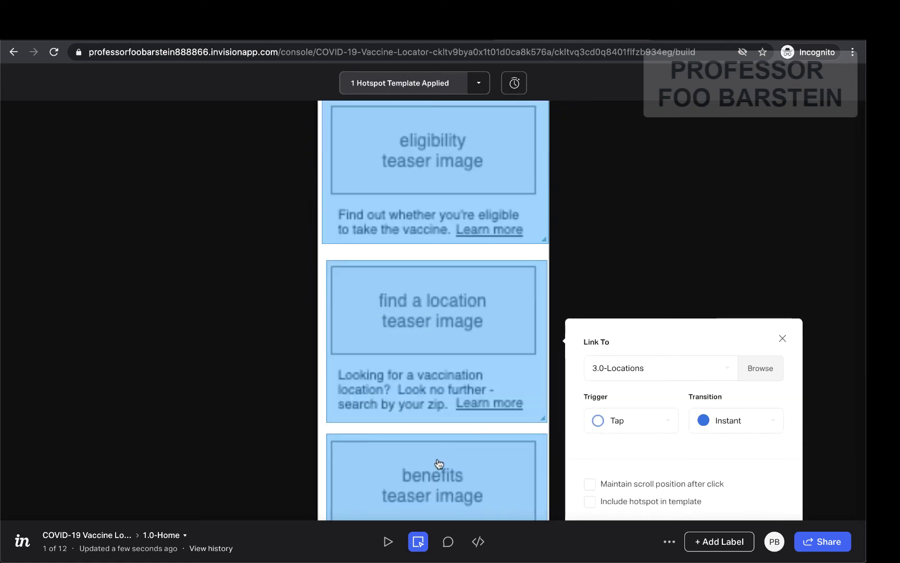
In preview, follow the find-a-location teaser from Home to 3.0-Locations
left_click(395, 535)
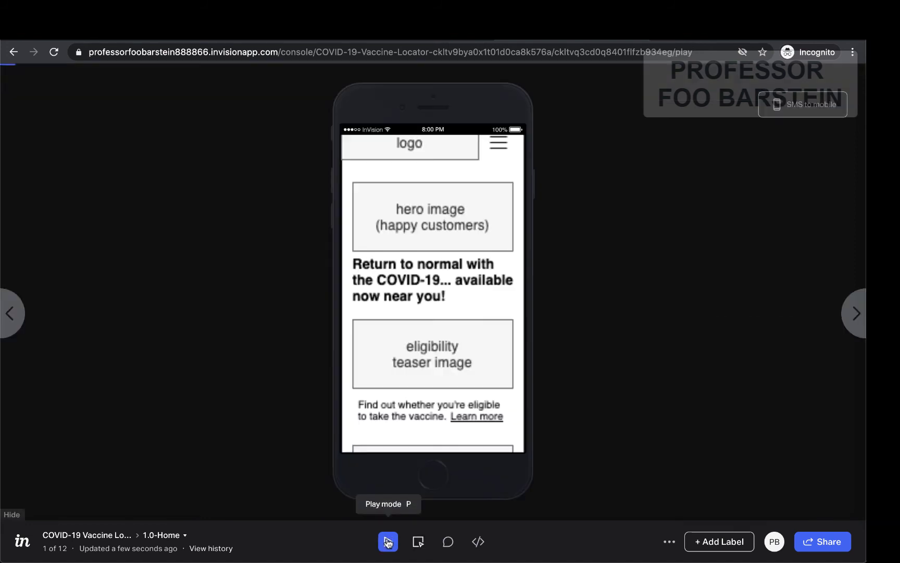
scroll(434, 357, "down", 2)
scroll(434, 357, "up", 2)
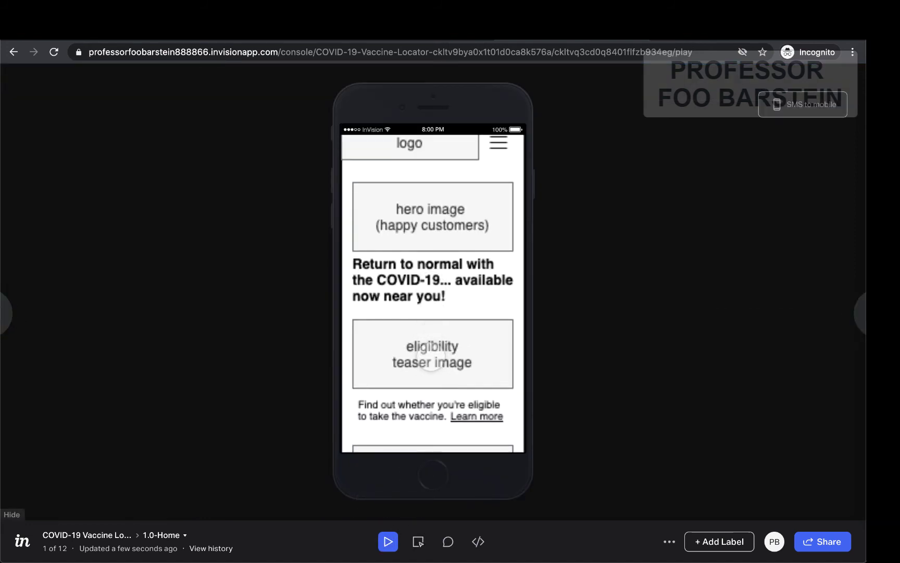
scroll(431, 364, "down", 3)
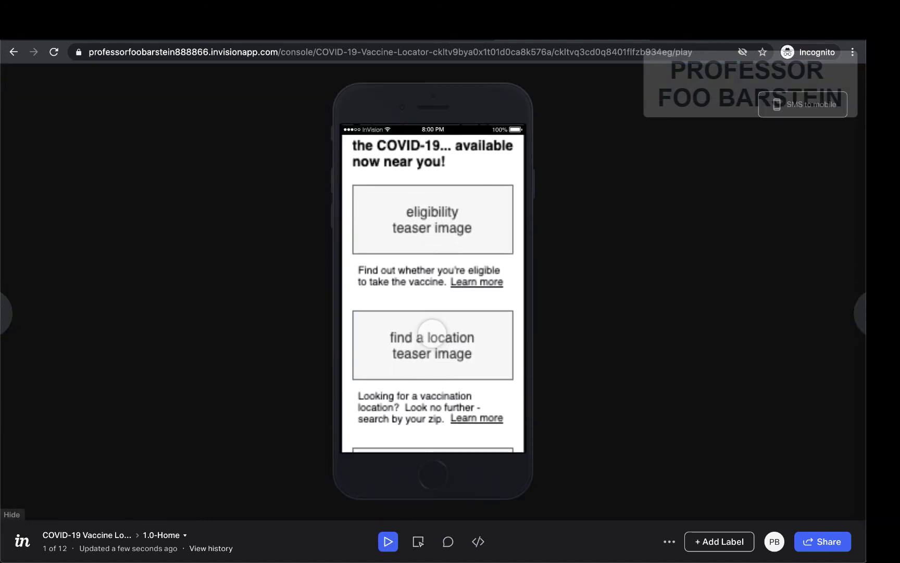
left_click(431, 337)
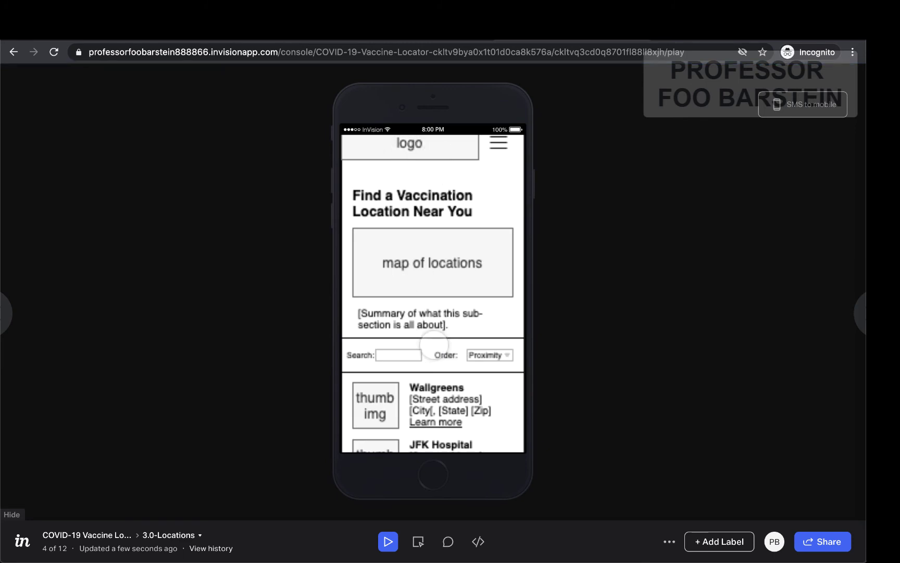
Tick Top bar on 3.0-Locations, 4.x-Benefit-Details and 5.0-Contact, advancing screen by screen to 5.1-Contact-Success
left_click(419, 542)
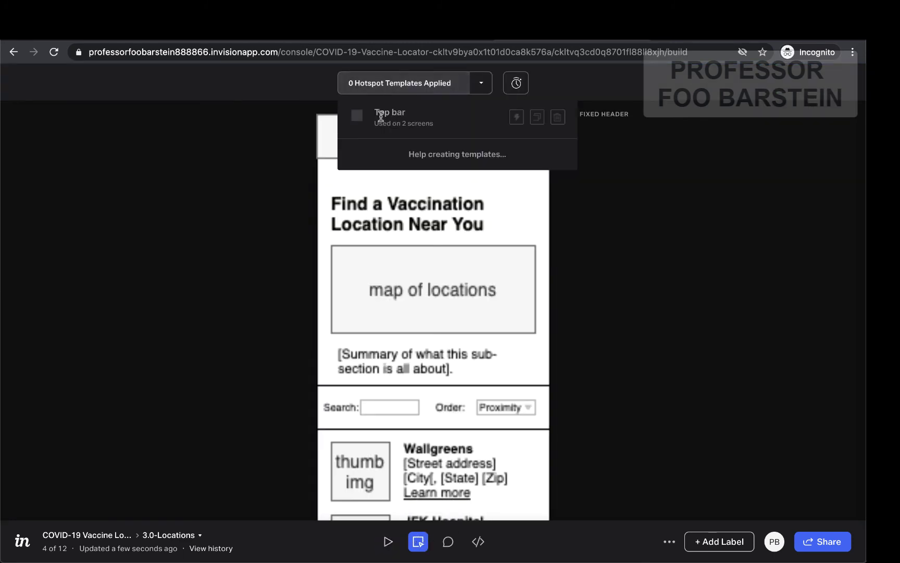
left_click(359, 115)
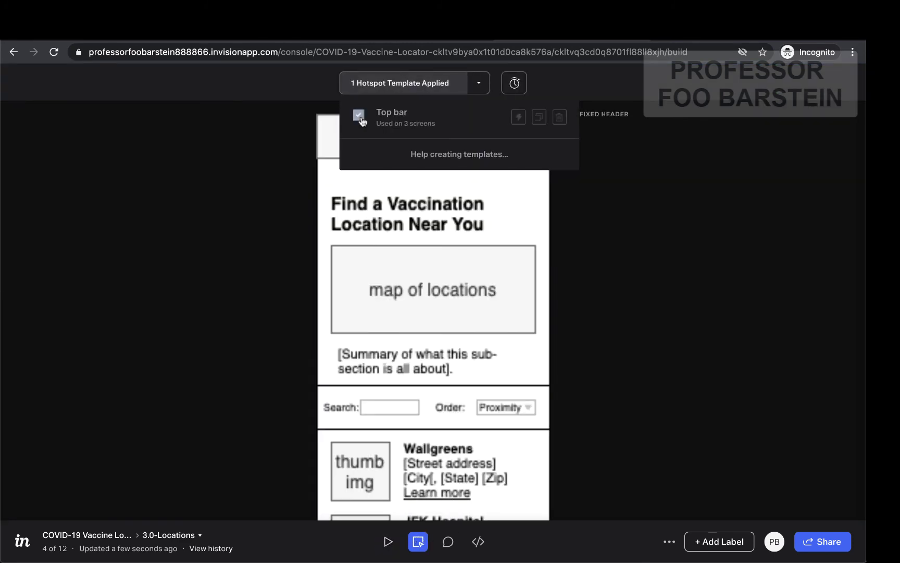
left_click(578, 270)
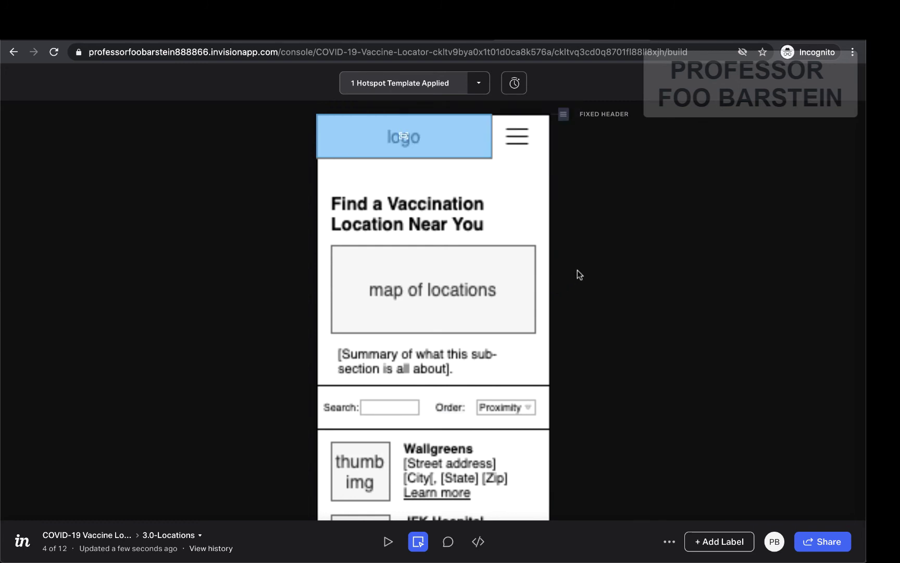
key("Right")
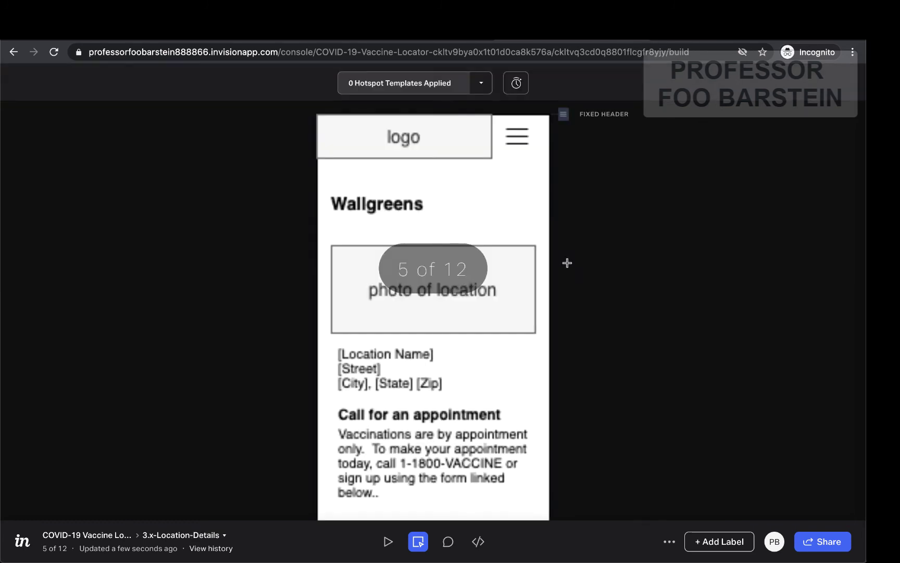
left_click(395, 84)
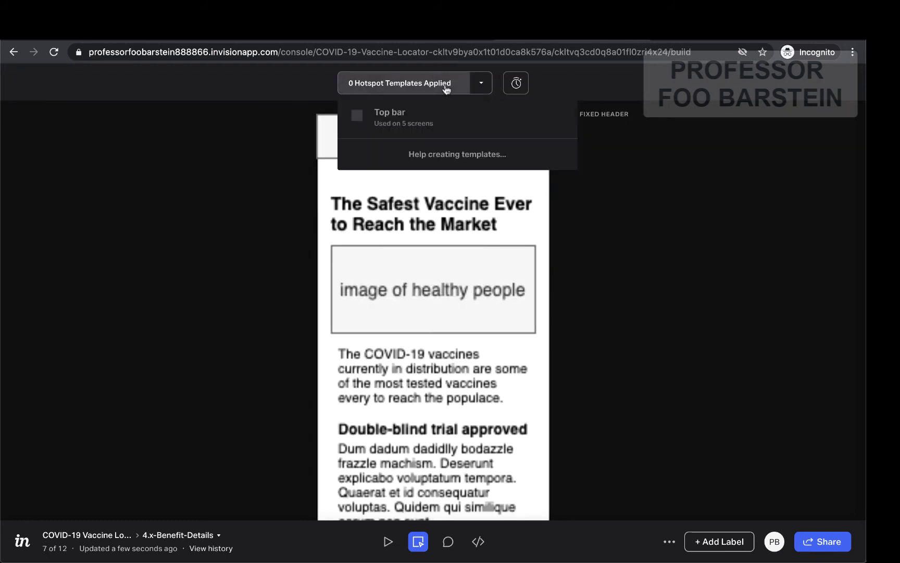
left_click(357, 116)
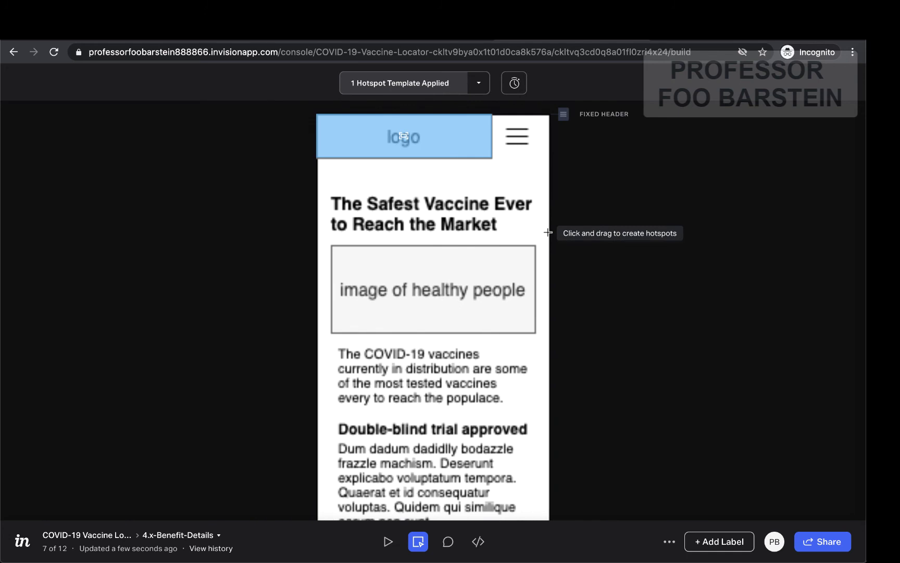
key("Right")
left_click(447, 84)
left_click(356, 116)
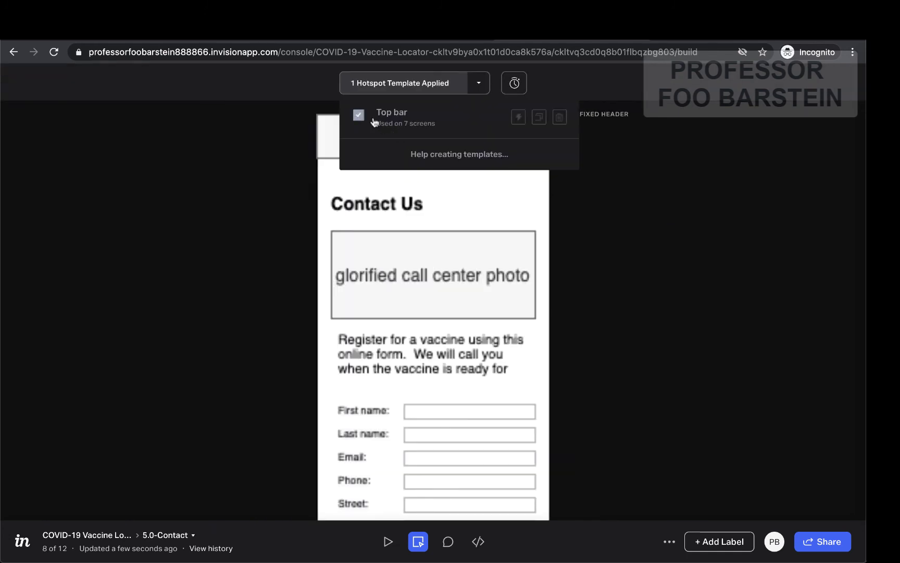
key("Right")
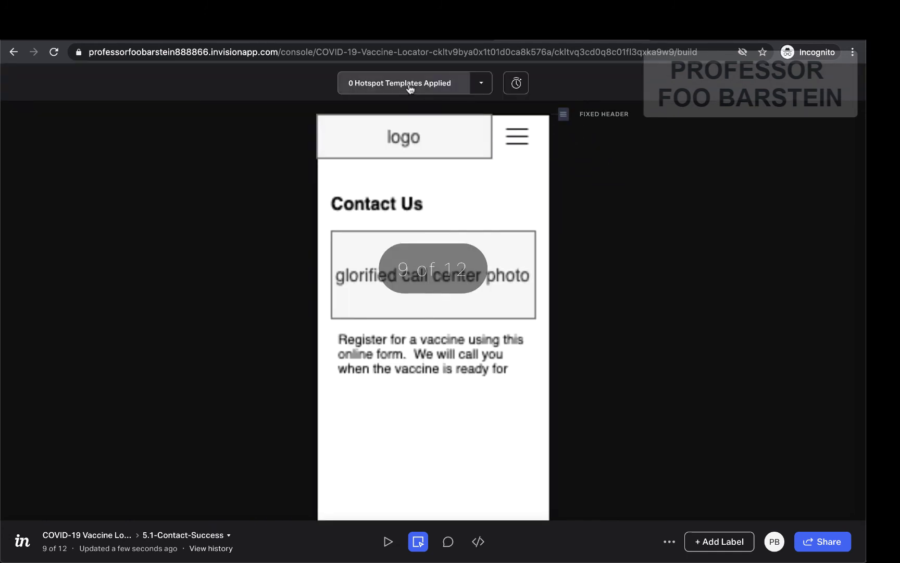
left_click(446, 85)
Hotspot the Submit button to 5.1-Contact-Success with Maintain scroll position after click ticked
scroll(410, 301, "down", 3)
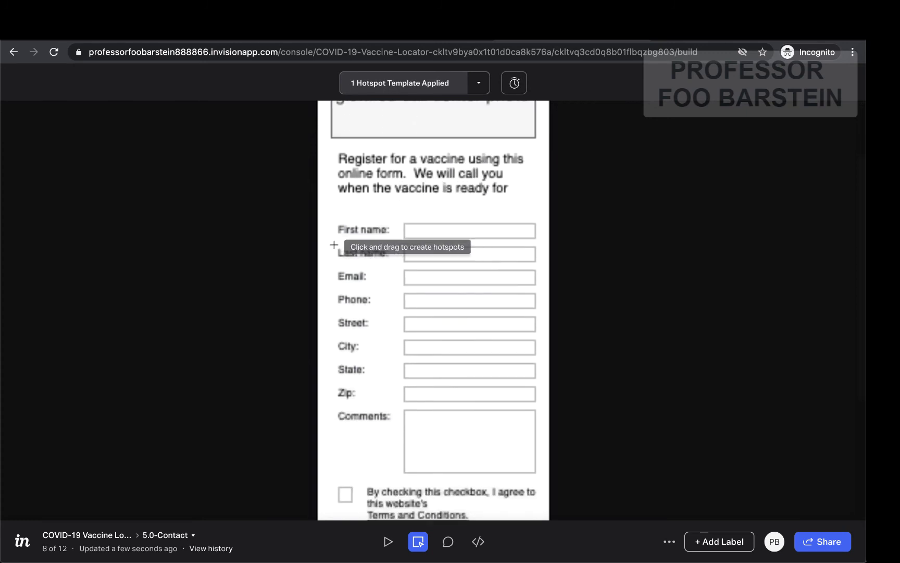
scroll(402, 322, "down", 4)
left_click_drag(358, 374, 514, 428)
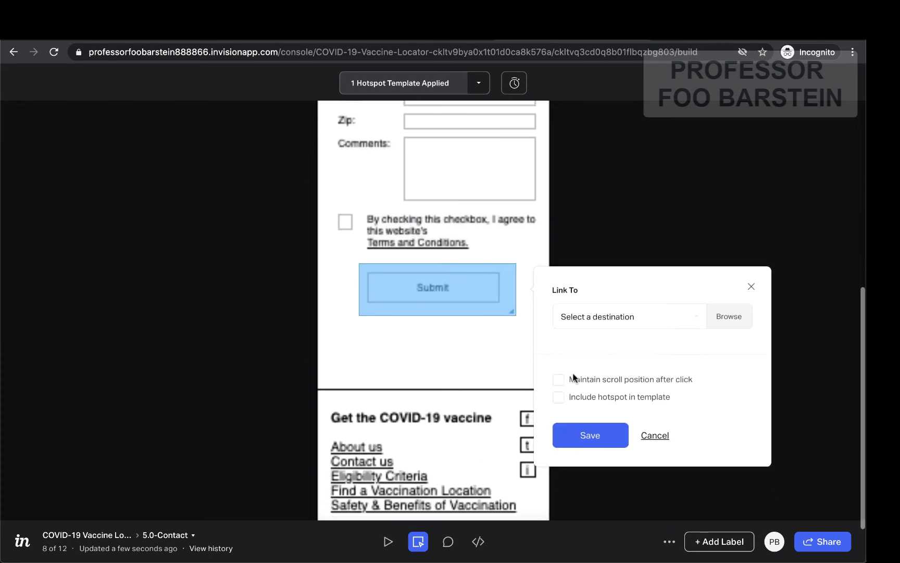
left_click(603, 316)
scroll(629, 396, "down", 8)
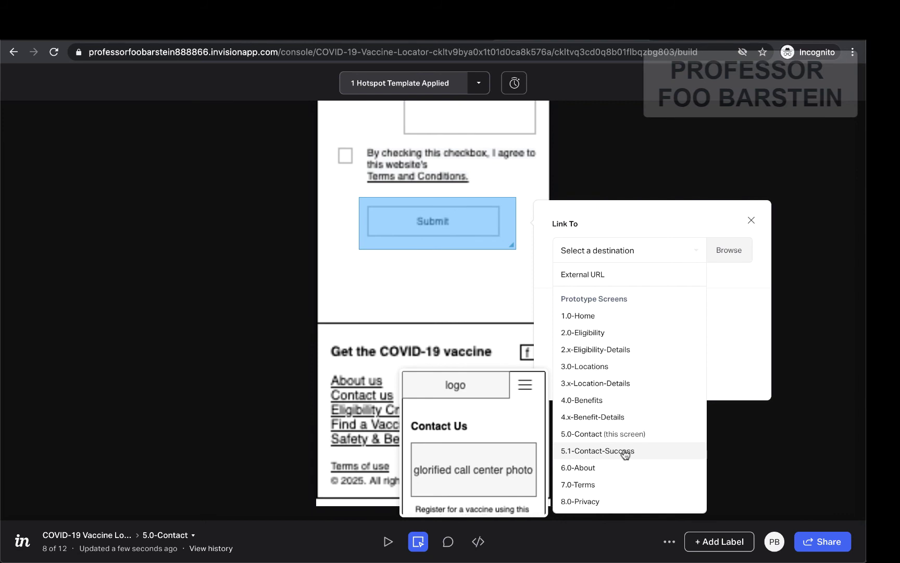
left_click(625, 451)
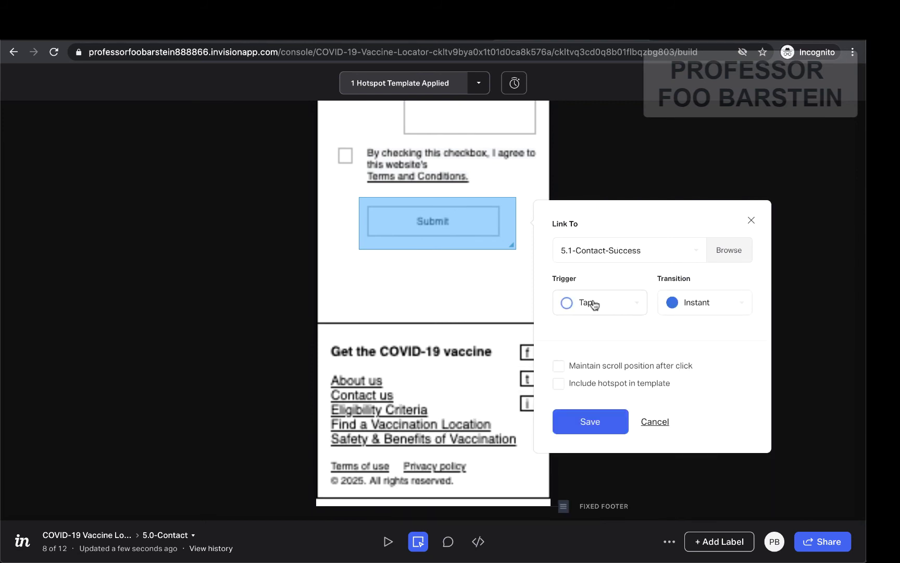
scroll(468, 232, "up", 3)
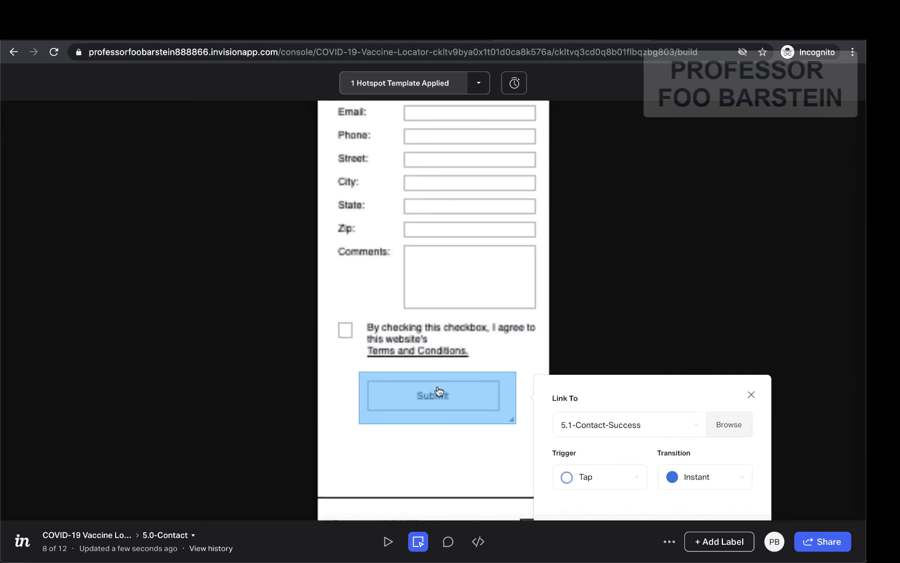
scroll(445, 401, "down", 3)
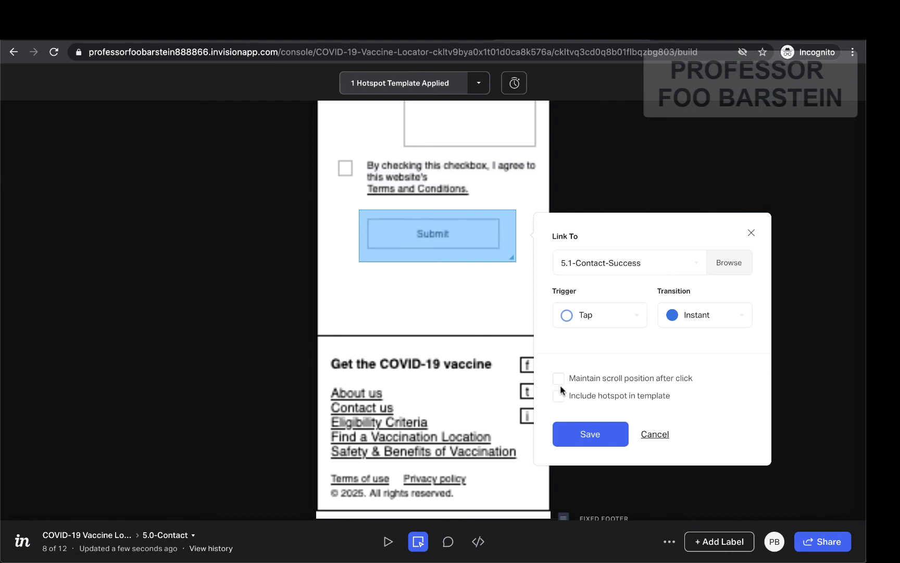
left_click(623, 384)
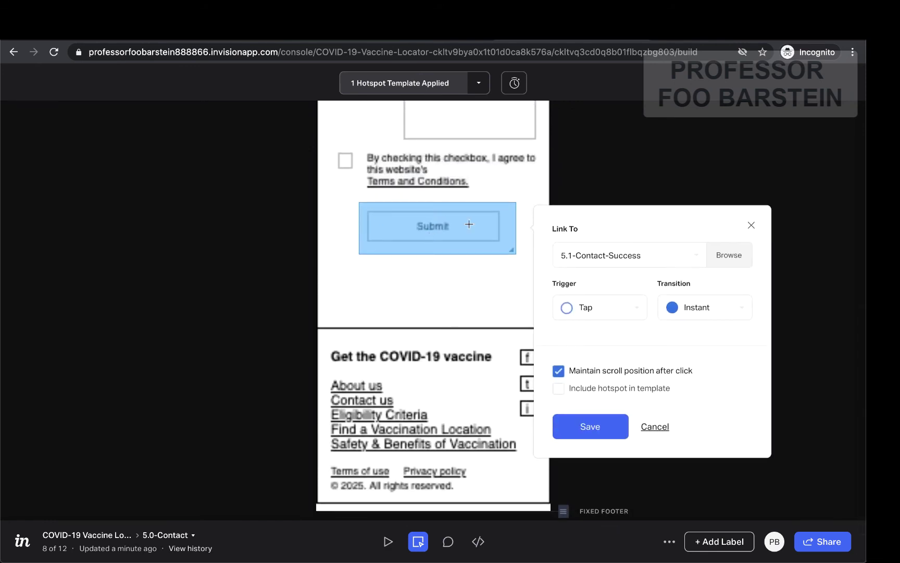
key("Escape")
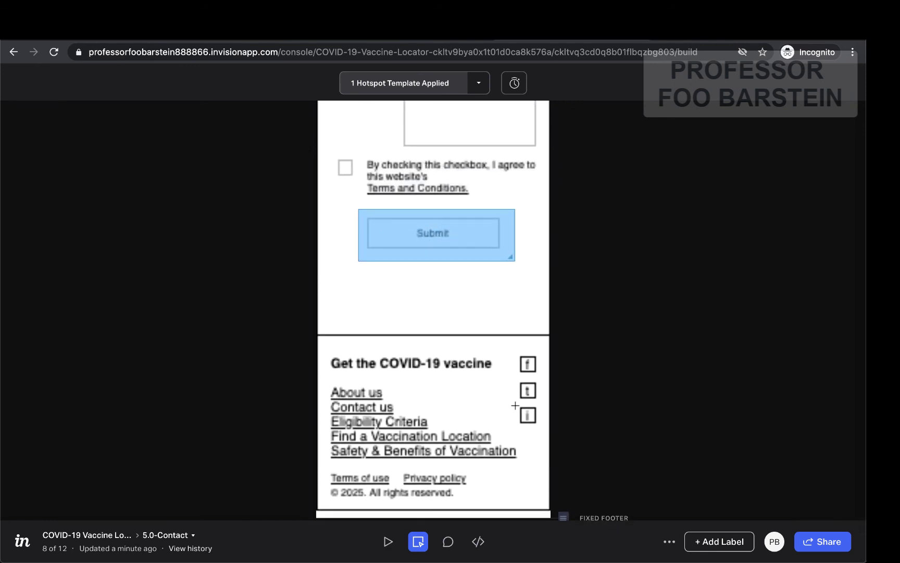
Play from the previous screen: logo to Home, find-a-location to 3.0-Locations, then Wallgreens details
key("Left")
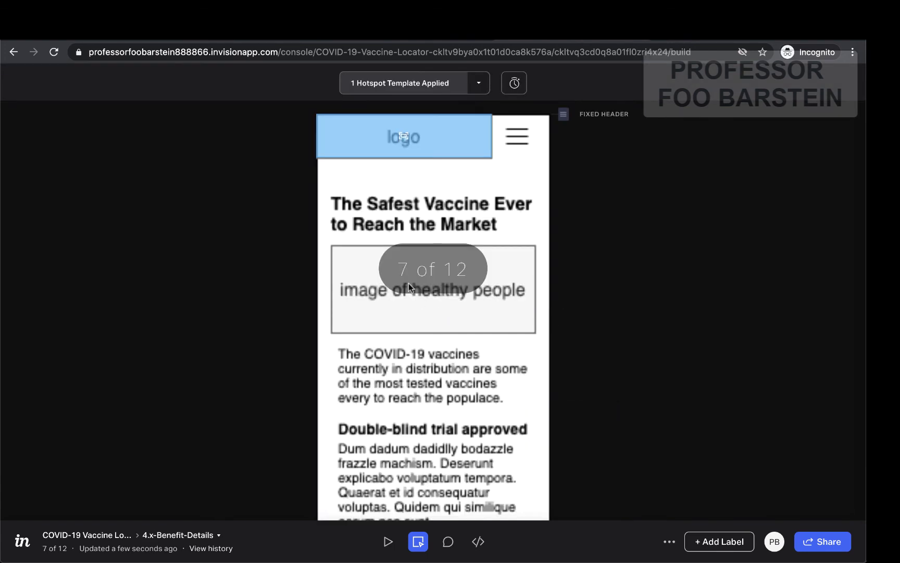
left_click(387, 541)
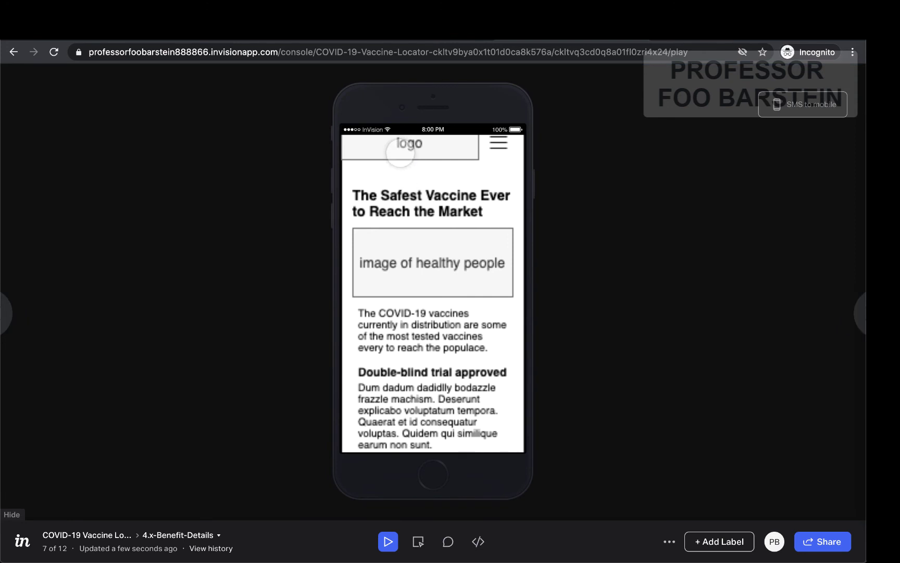
left_click(401, 153)
scroll(444, 269, "down", 5)
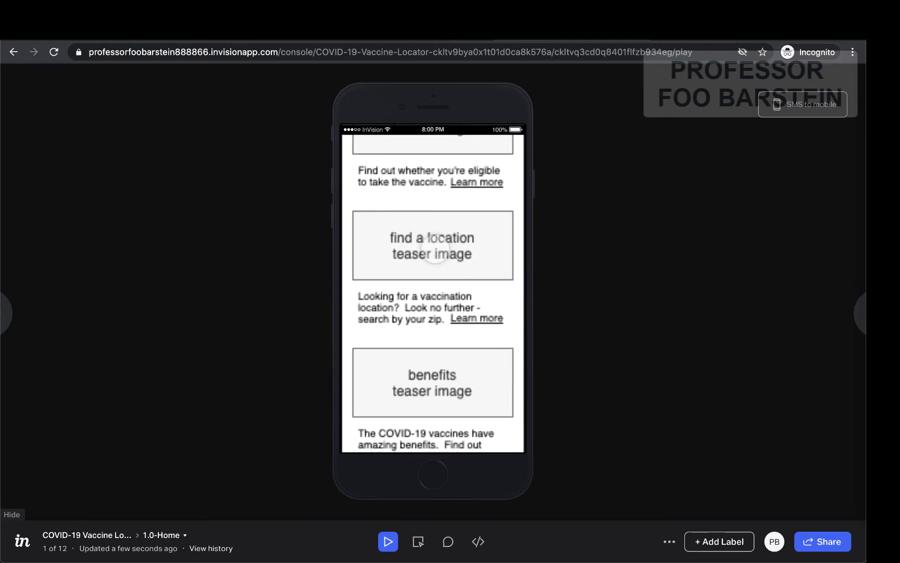
left_click(435, 253)
scroll(437, 261, "down", 1)
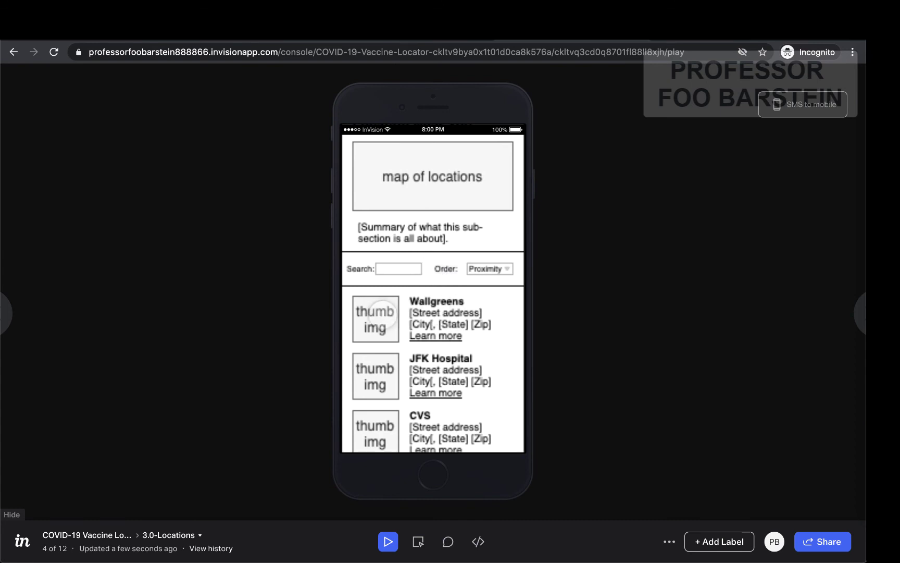
left_click(384, 314)
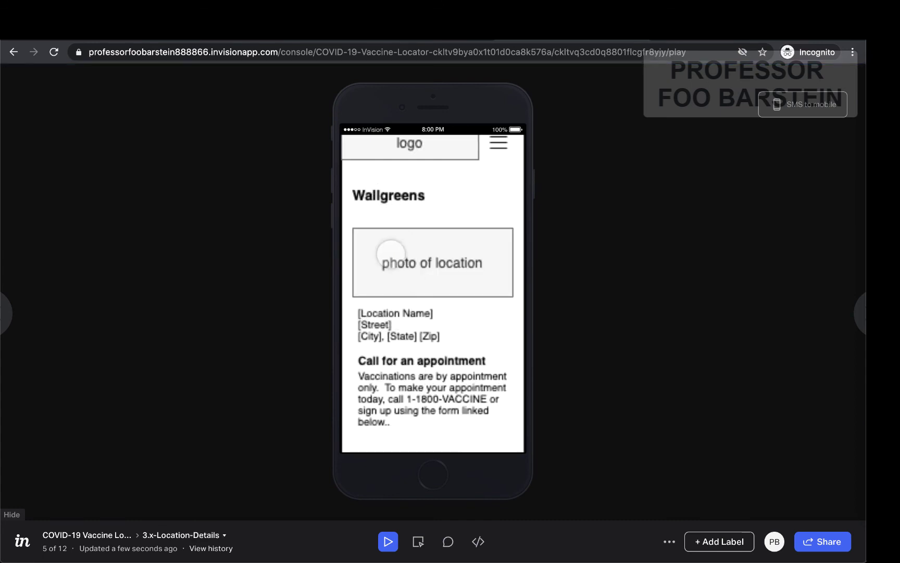
scroll(392, 258, "down", 4)
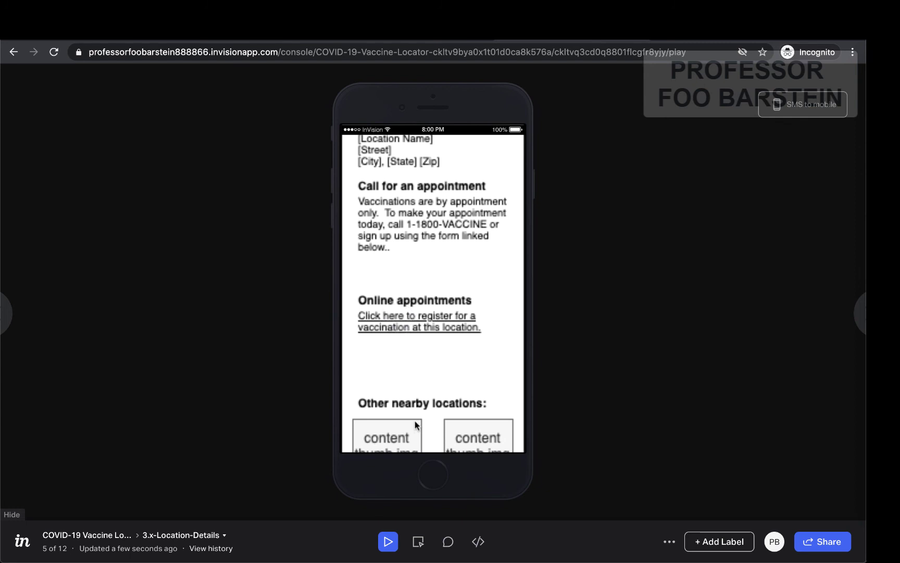
Draw a hotspot over the online registration link on 3.x-Location-Details linking to 5.0-Contact, and save
left_click(418, 541)
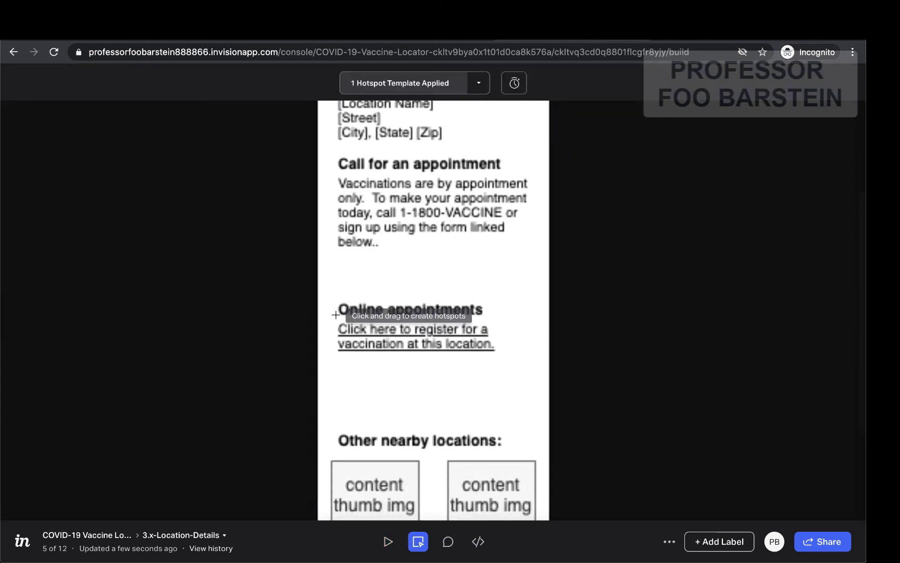
left_click_drag(335, 315, 527, 368)
scroll(563, 350, "down", 2)
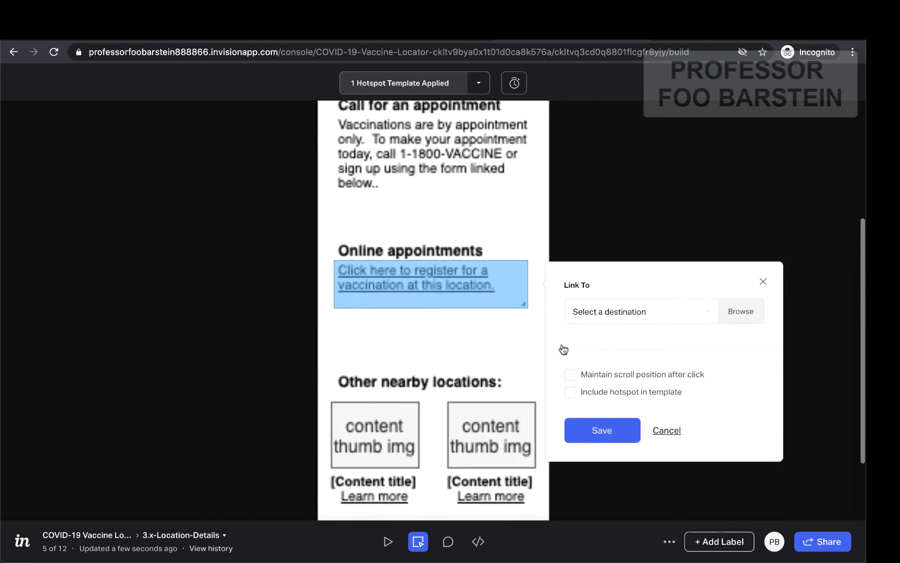
left_click(613, 313)
scroll(624, 371, "down", 3)
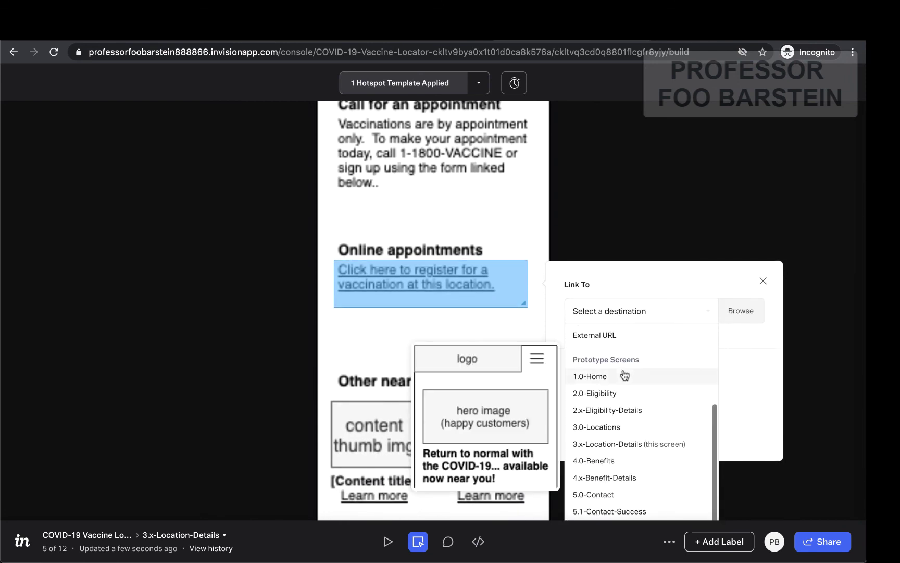
scroll(624, 374, "down", 2)
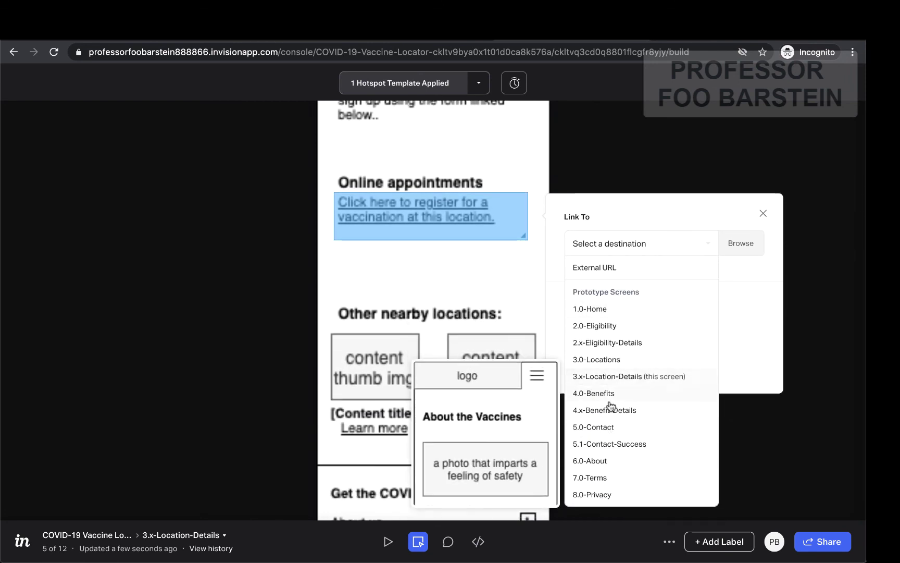
left_click(608, 432)
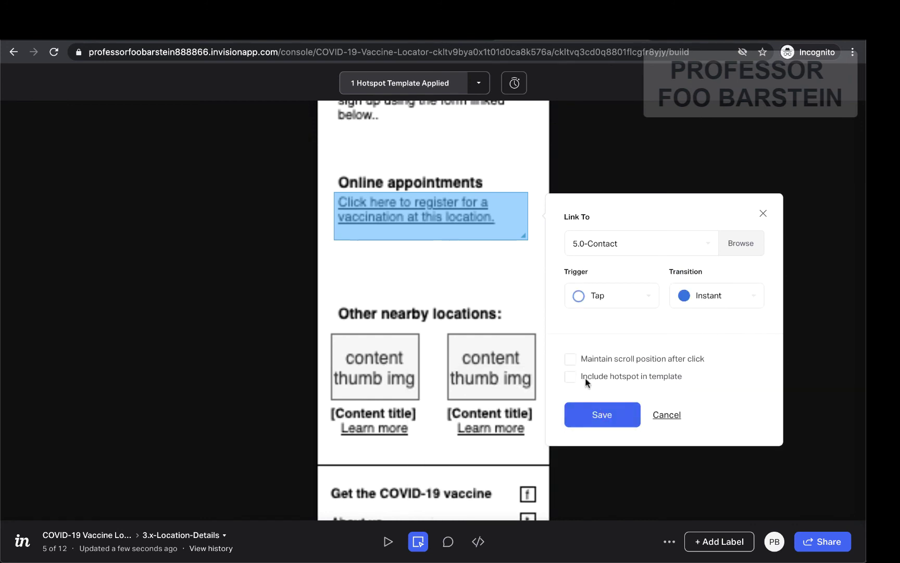
left_click(601, 414)
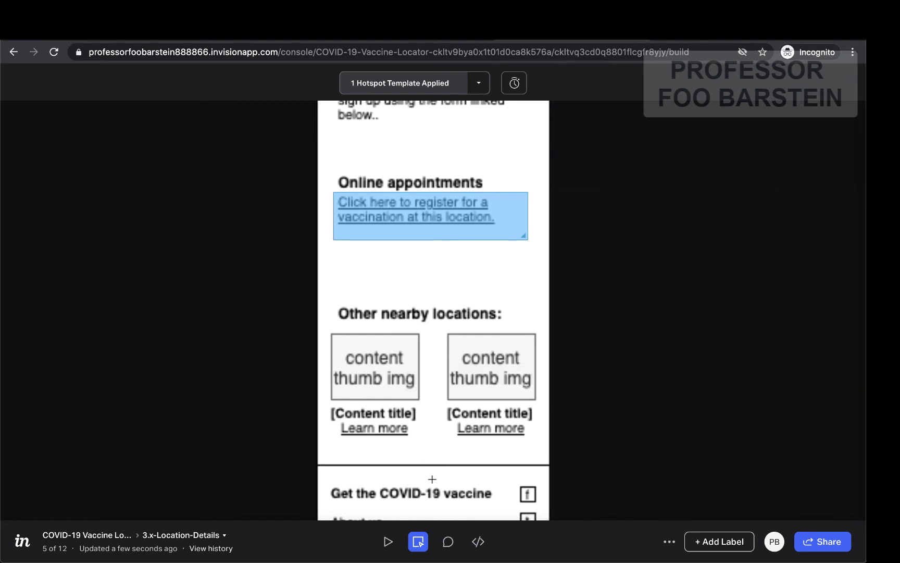
Preview the registration link to the contact form and submit it to reach 5.1-Contact-Success
left_click(388, 542)
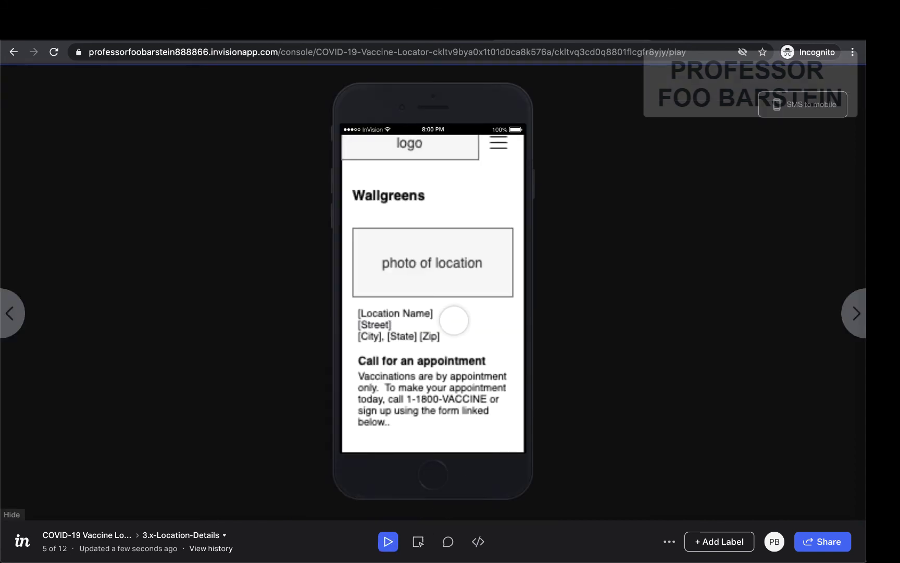
scroll(454, 319, "down", 5)
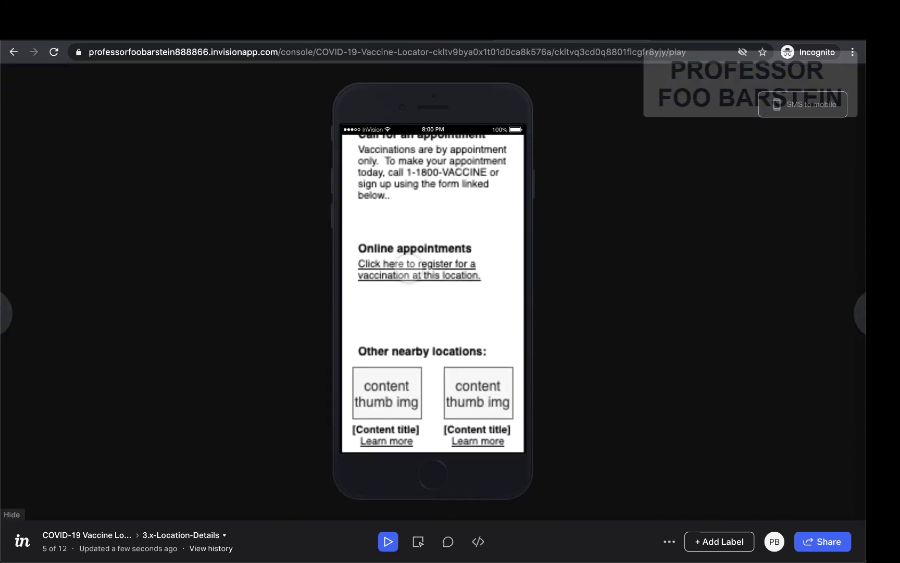
left_click(408, 271)
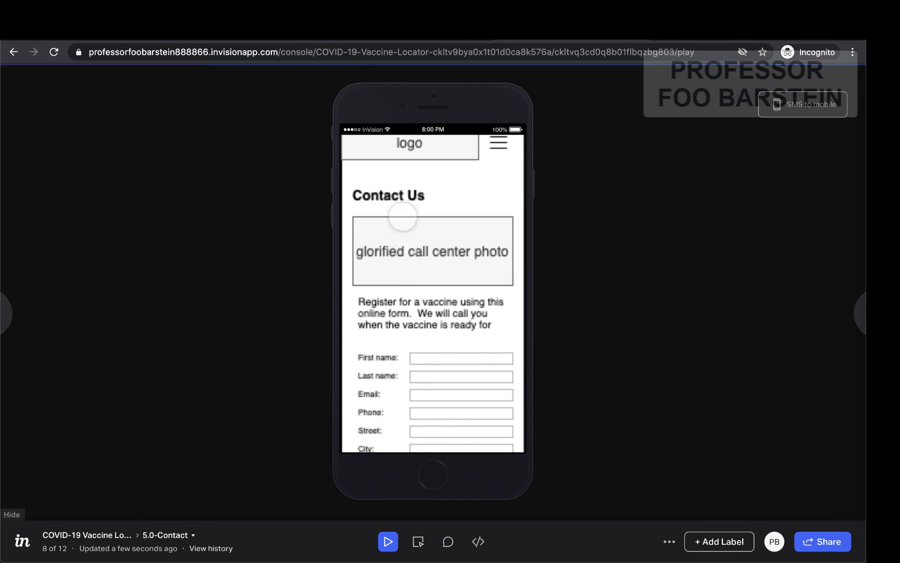
scroll(431, 315, "down", 2)
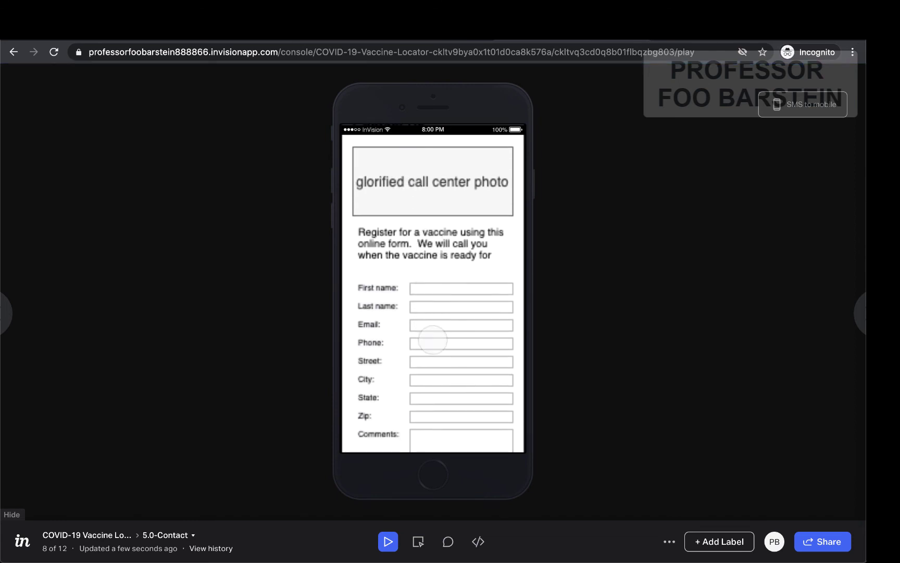
scroll(434, 383, "down", 2)
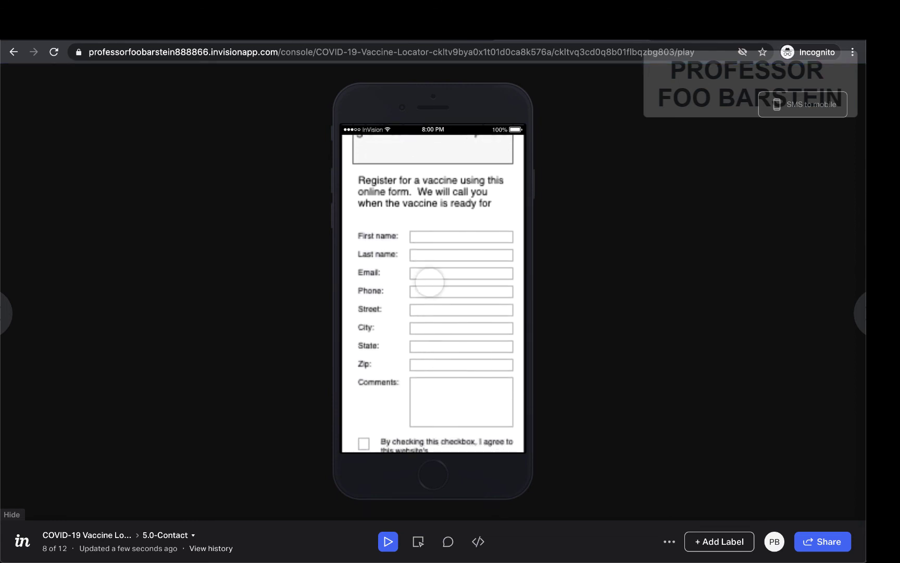
scroll(432, 369, "down", 5)
left_click(421, 313)
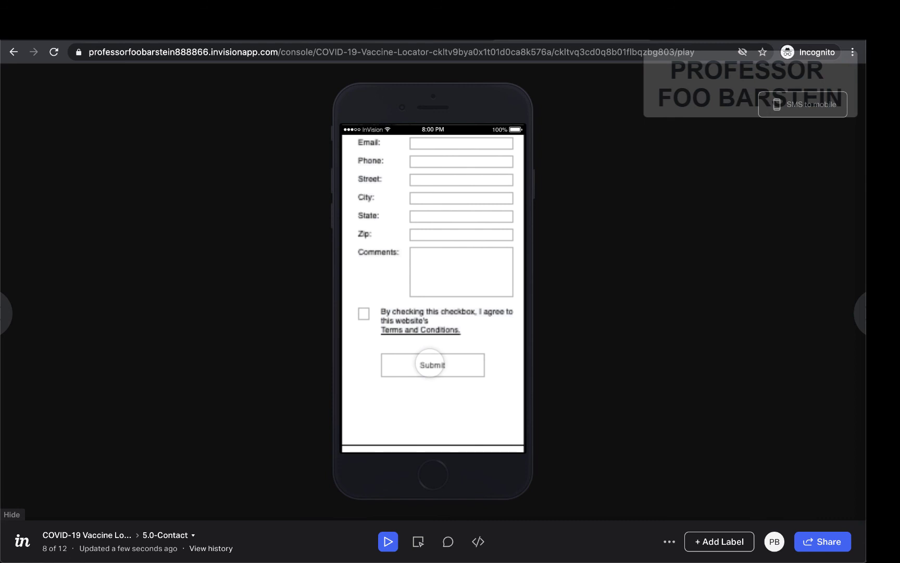
left_click(430, 364)
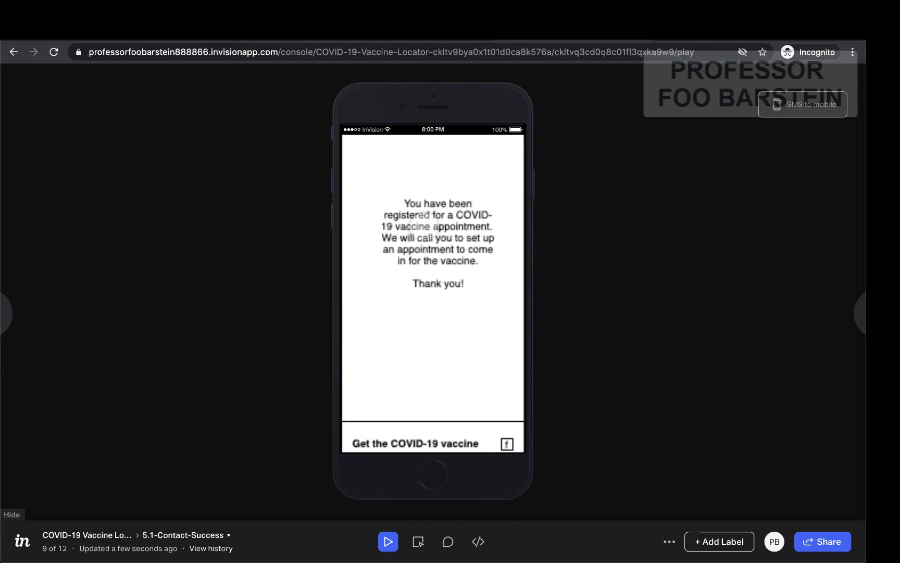
Follow the logo back to 1.0-Home and flash hotspots to check the footer links
scroll(453, 271, "down", 3)
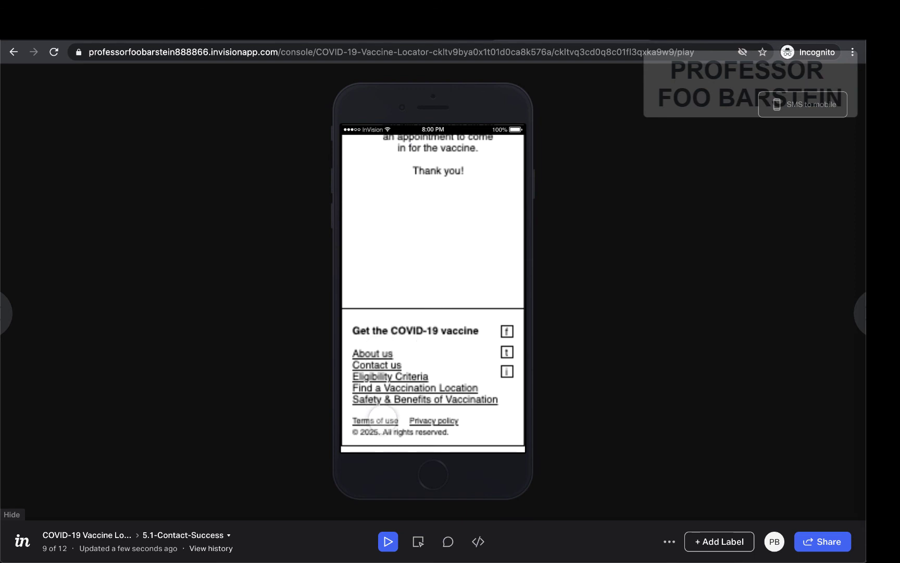
scroll(412, 328, "up", 10)
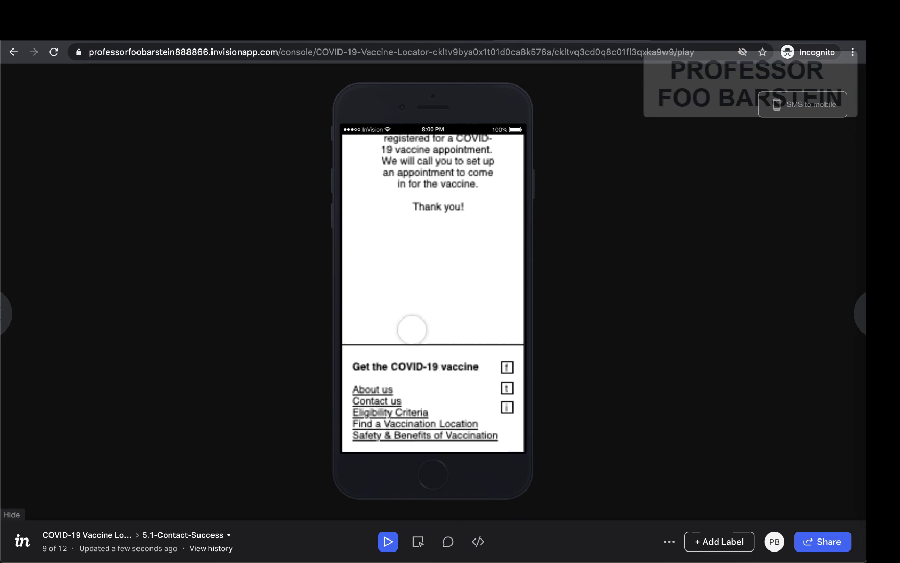
left_click(387, 149)
scroll(423, 303, "down", 10)
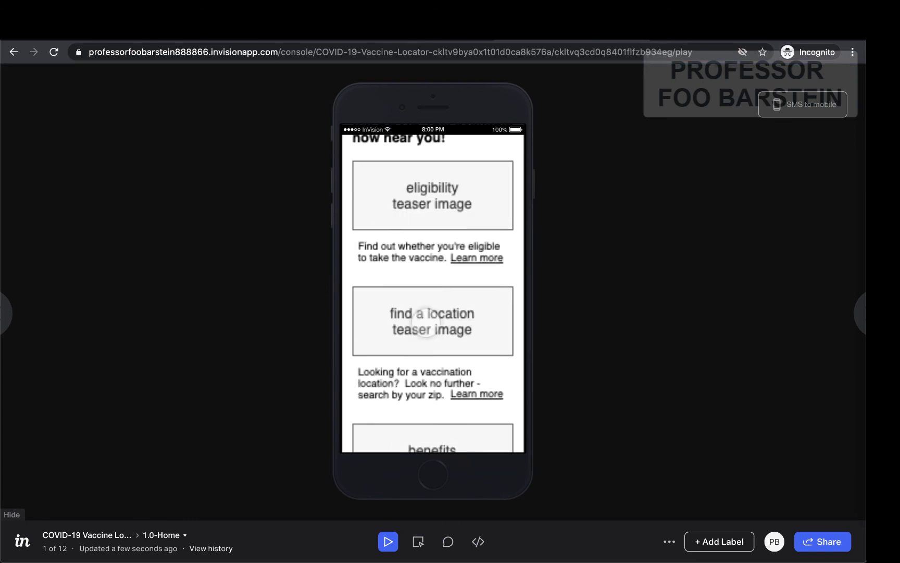
left_click(422, 302)
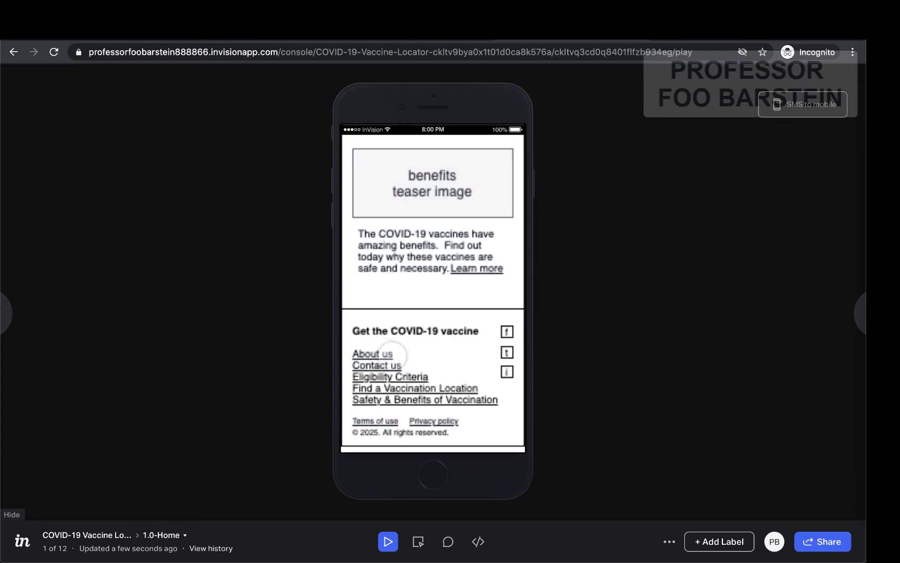
left_click(390, 294)
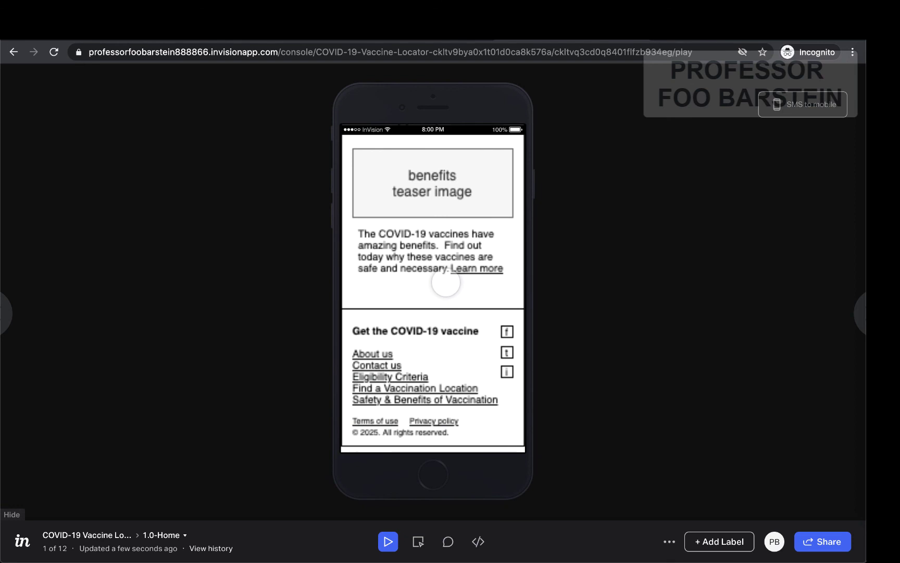
Switch the Home screen to Build mode and check which hotspot templates it uses
left_click(418, 541)
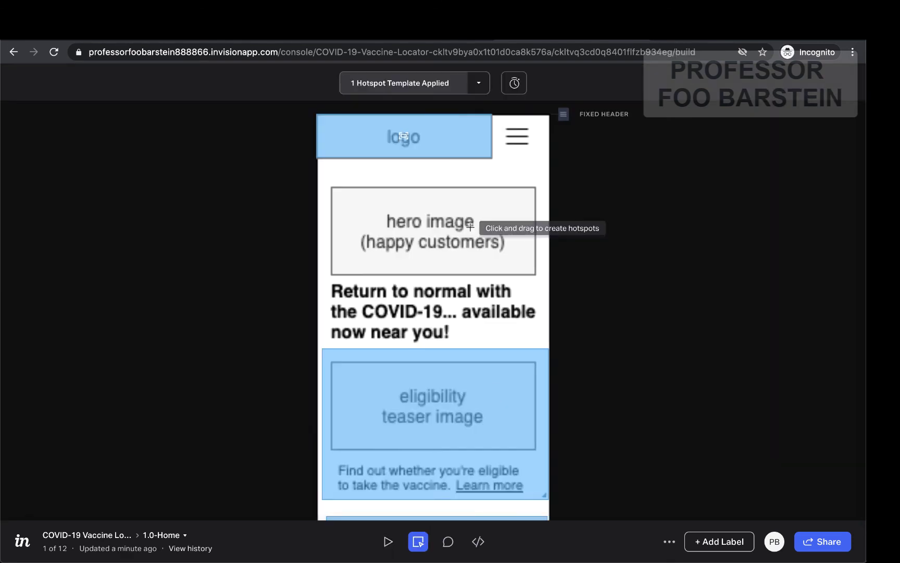
left_click(444, 86)
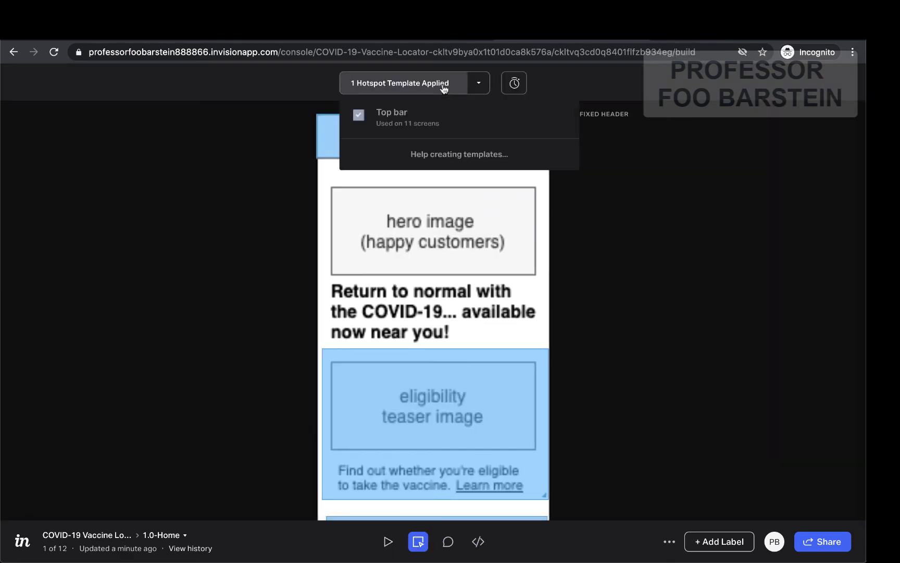
left_click(592, 308)
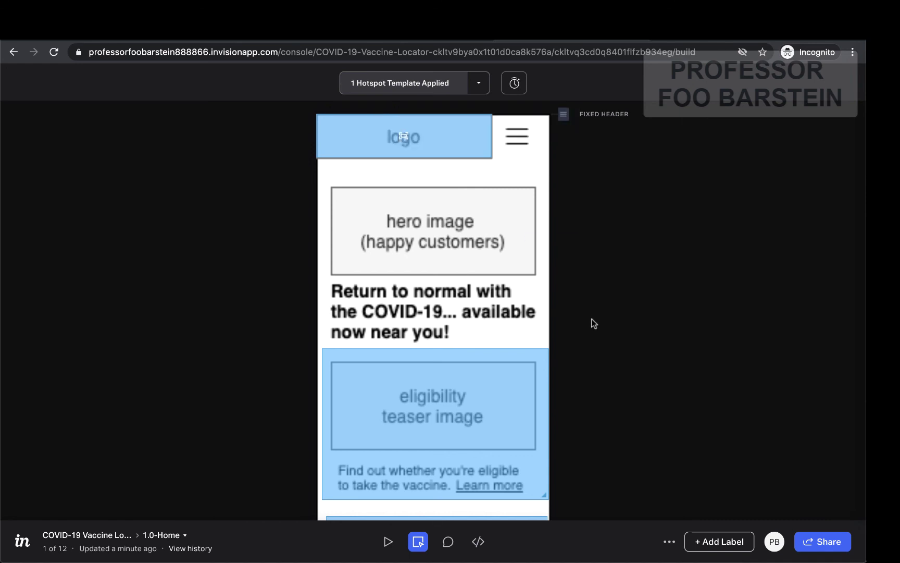
scroll(575, 349, "down", 7)
Include the About us hotspot in a new hotspot template named 'Footer'
left_click(363, 395)
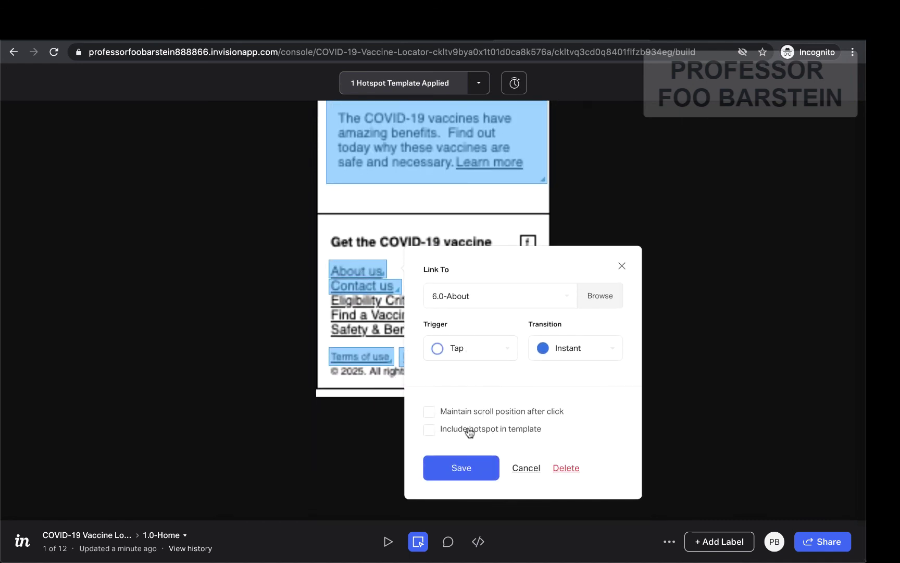
left_click(470, 431)
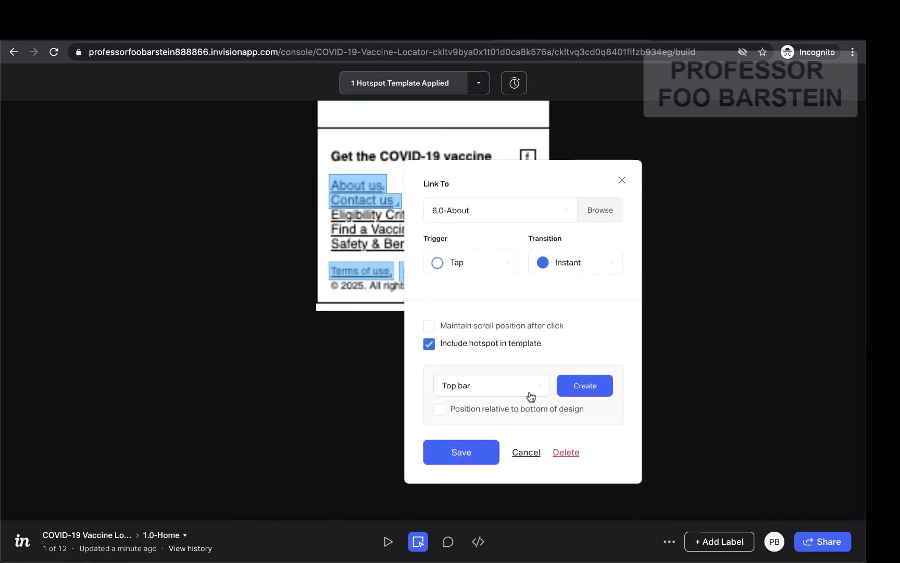
left_click(532, 394)
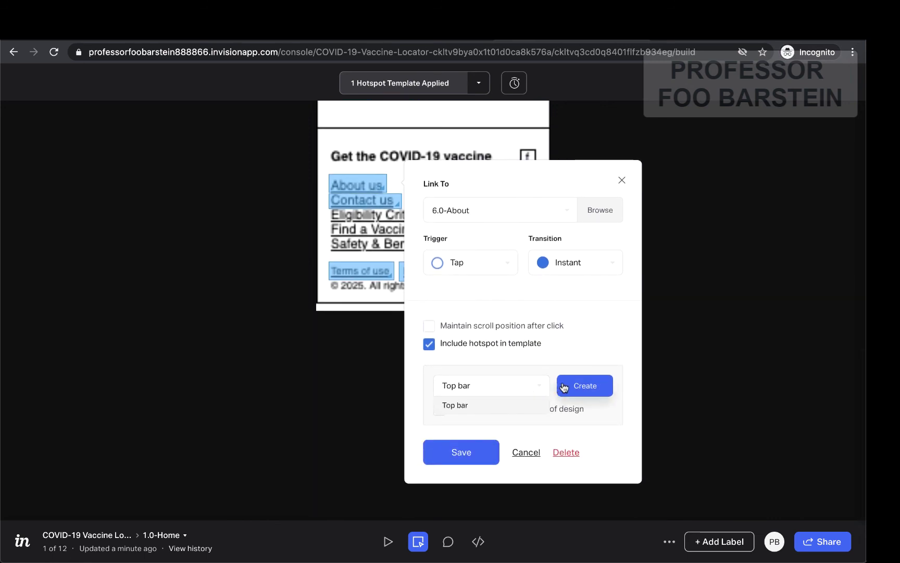
left_click(569, 387)
left_click(517, 390)
type("Foo")
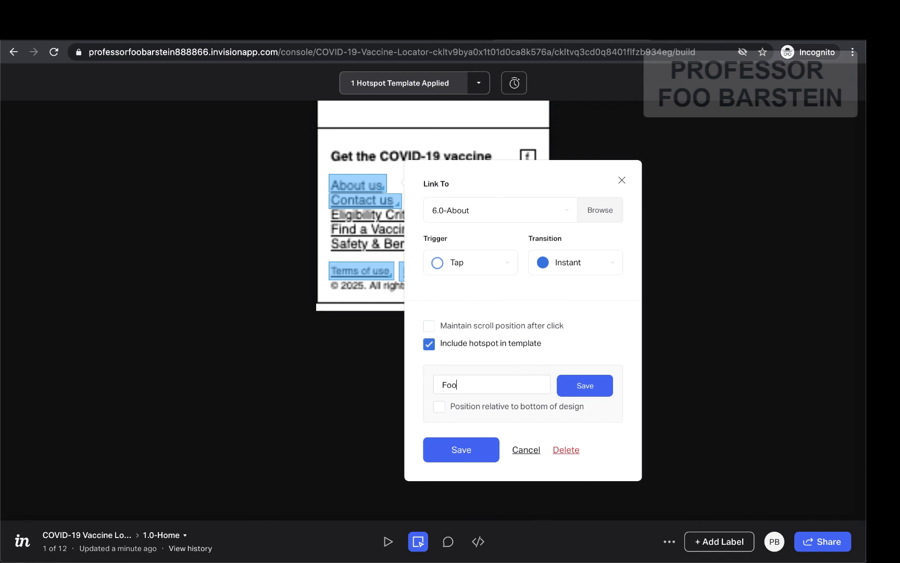
type("ter")
key("Return")
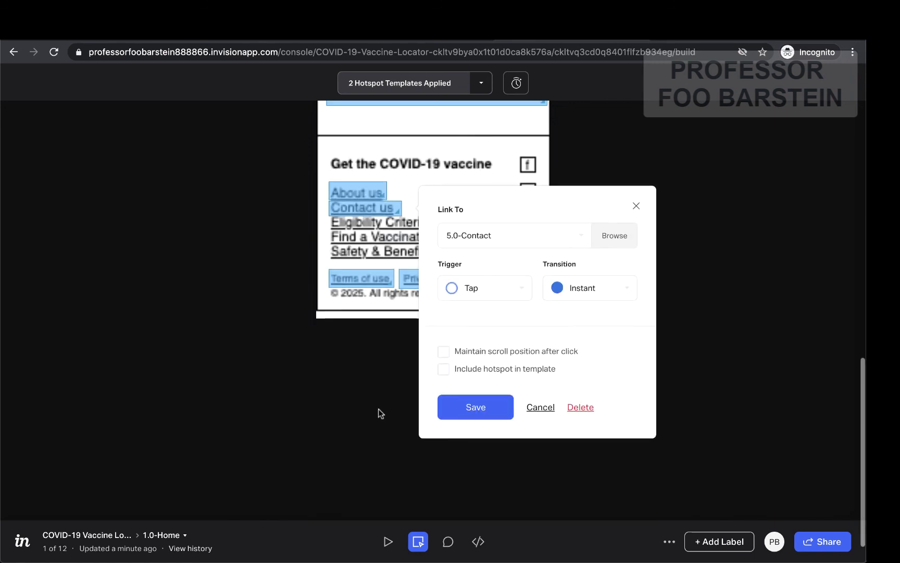
Add the Contact us hotspot to the Footer template and save it
scroll(378, 413, "up", 2)
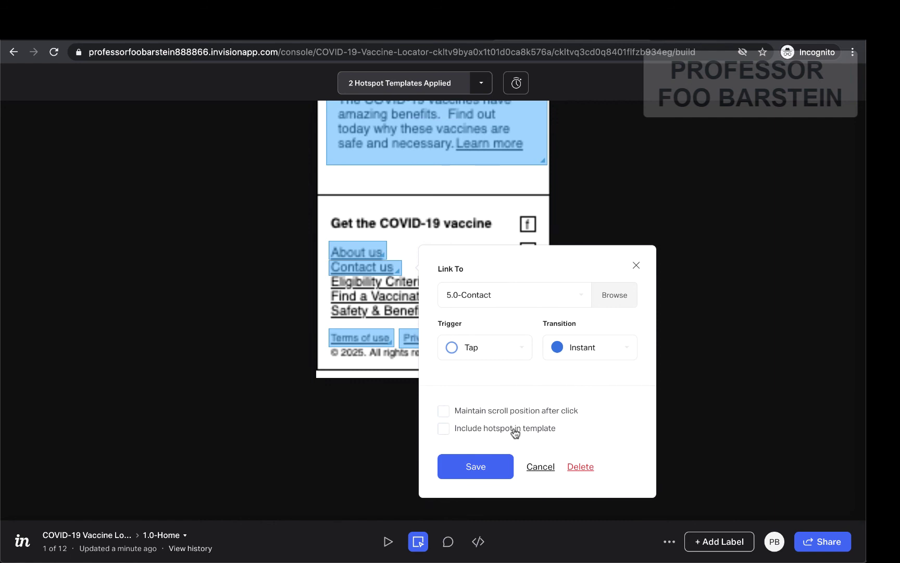
left_click(516, 430)
left_click(510, 471)
scroll(509, 483, "down", 2)
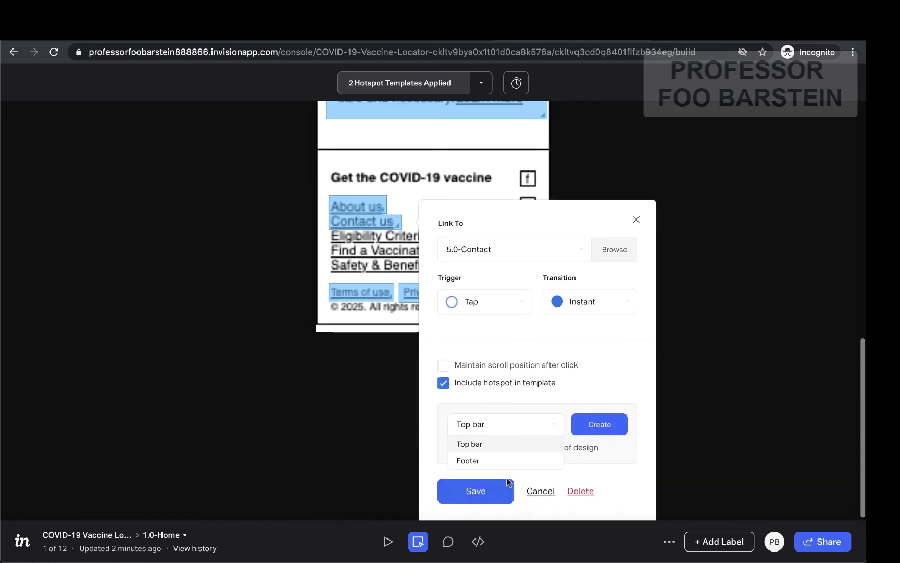
left_click(460, 461)
left_click(488, 490)
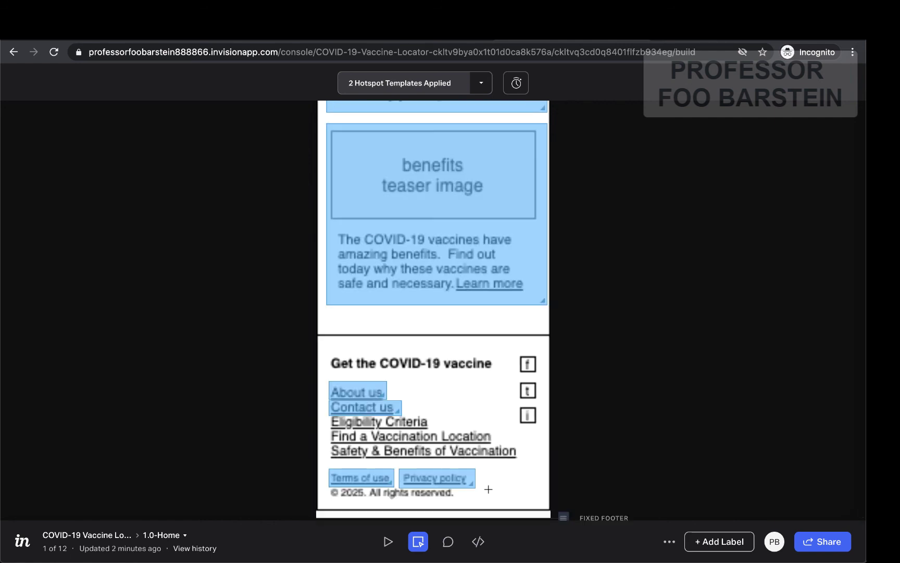
Add the Terms of use and Privacy policy hotspots to the Footer template
left_click(379, 470)
left_click(505, 433)
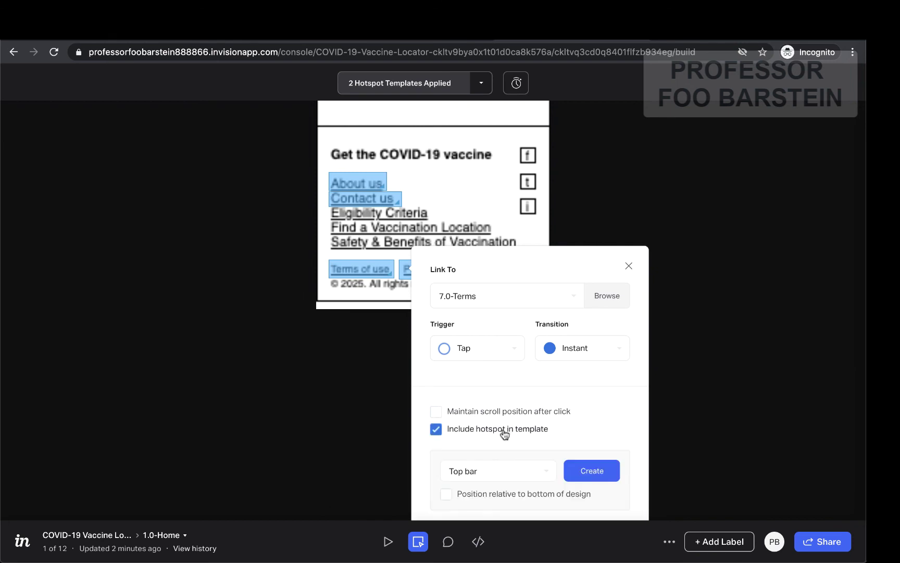
left_click(521, 473)
left_click(458, 507)
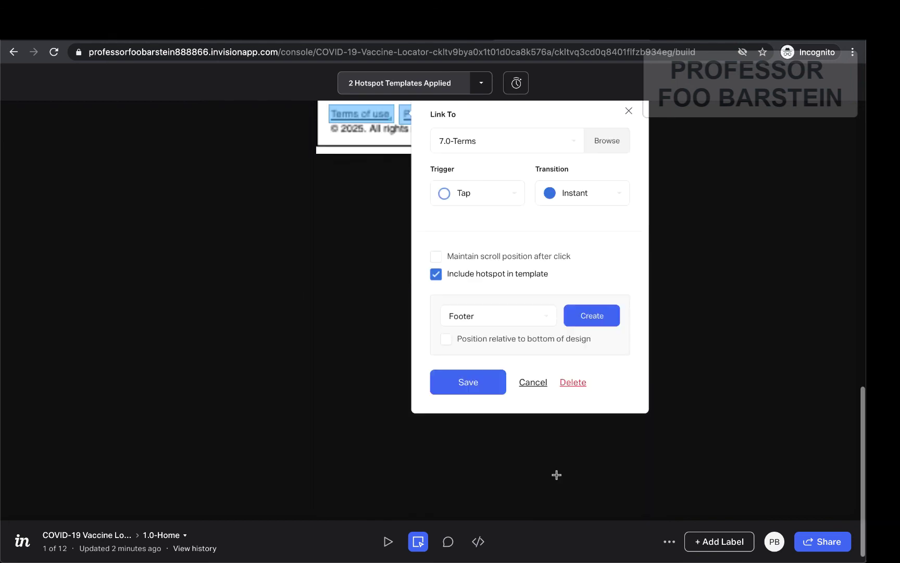
left_click(468, 388)
left_click(433, 476)
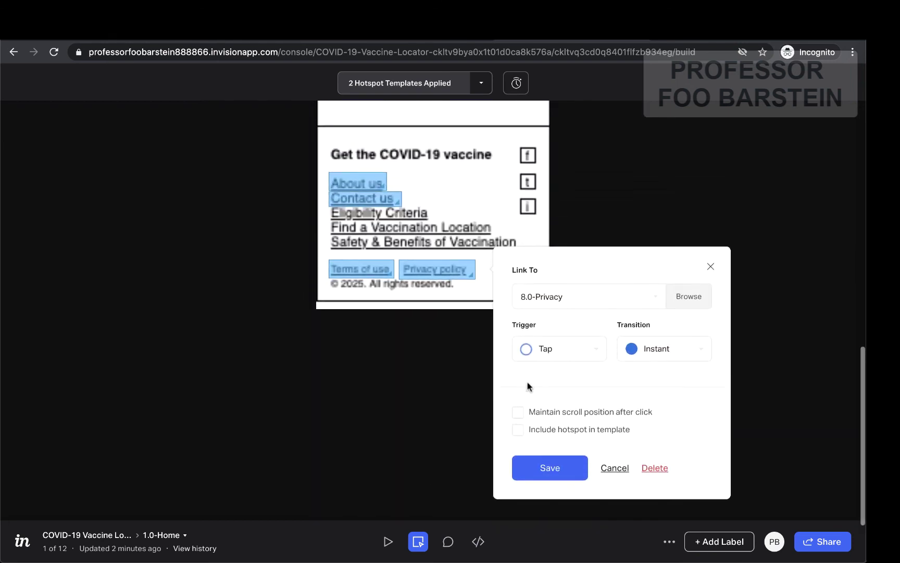
left_click(574, 431)
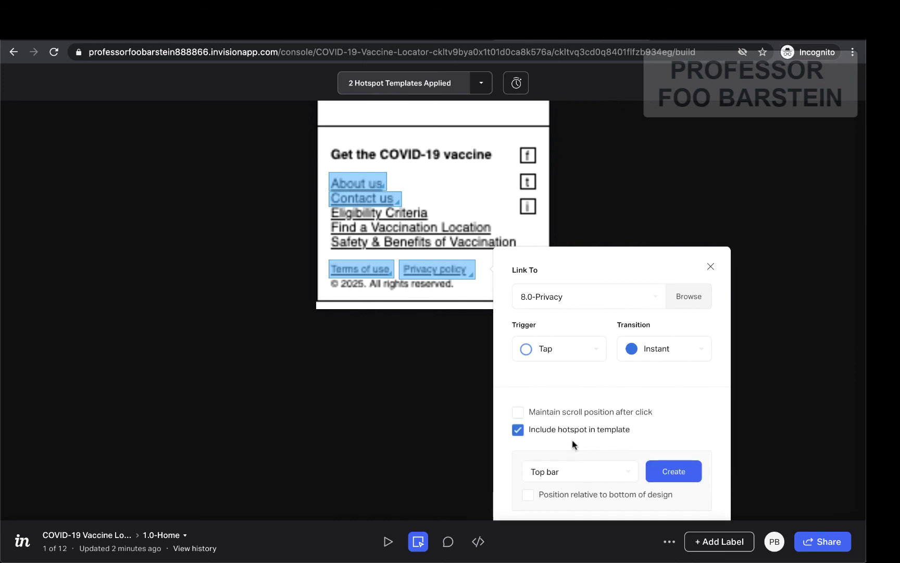
left_click(574, 476)
left_click(569, 508)
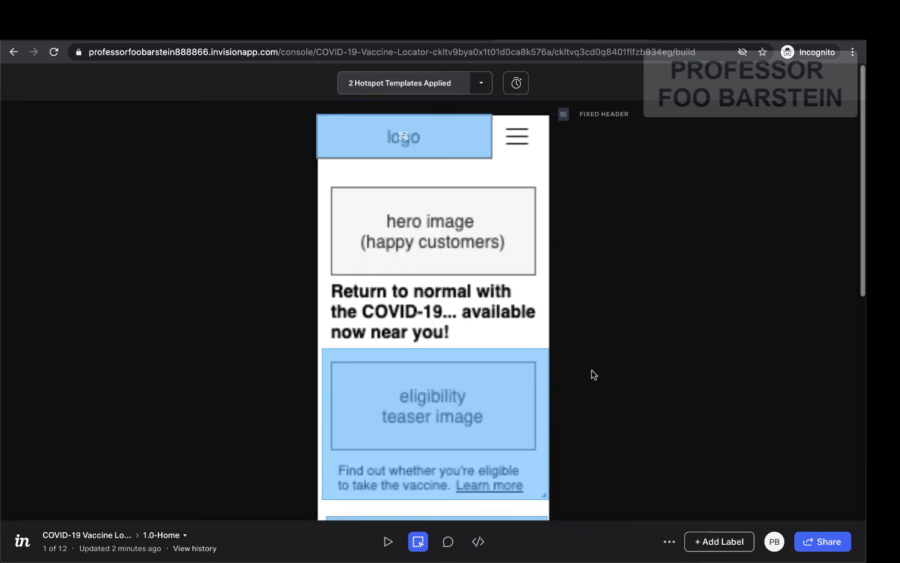
Apply the Footer template to the 2.0-Eligibility and 2.x-Eligibility-Details screens
key("Right")
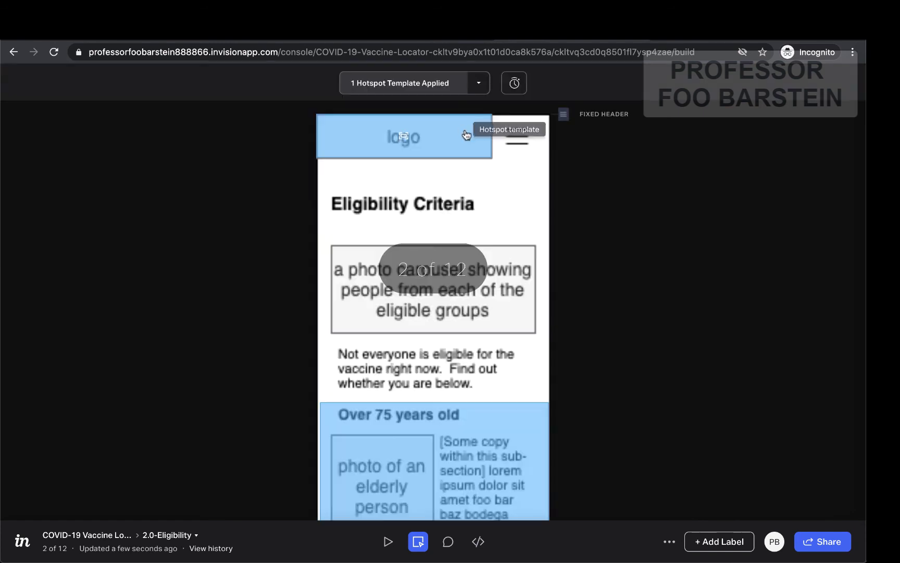
left_click(435, 85)
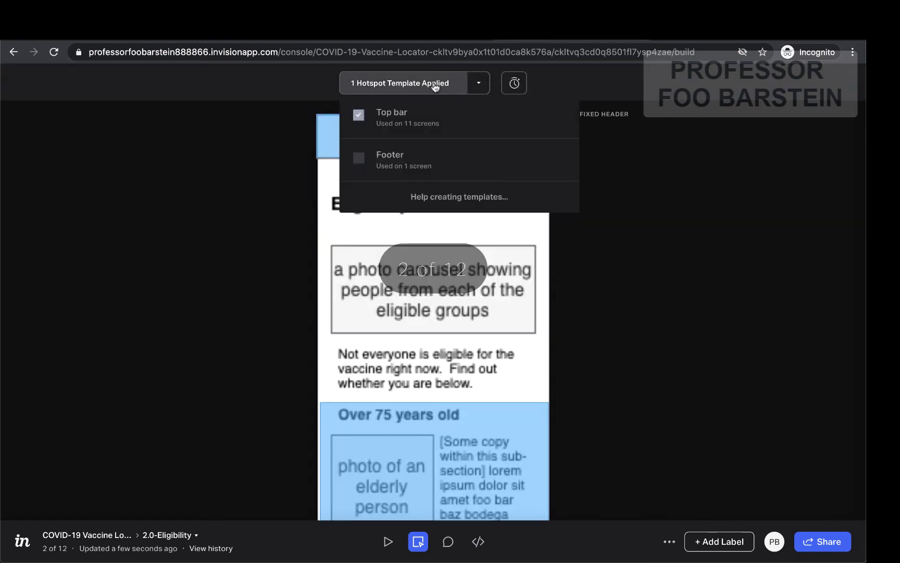
left_click(359, 158)
key("Right")
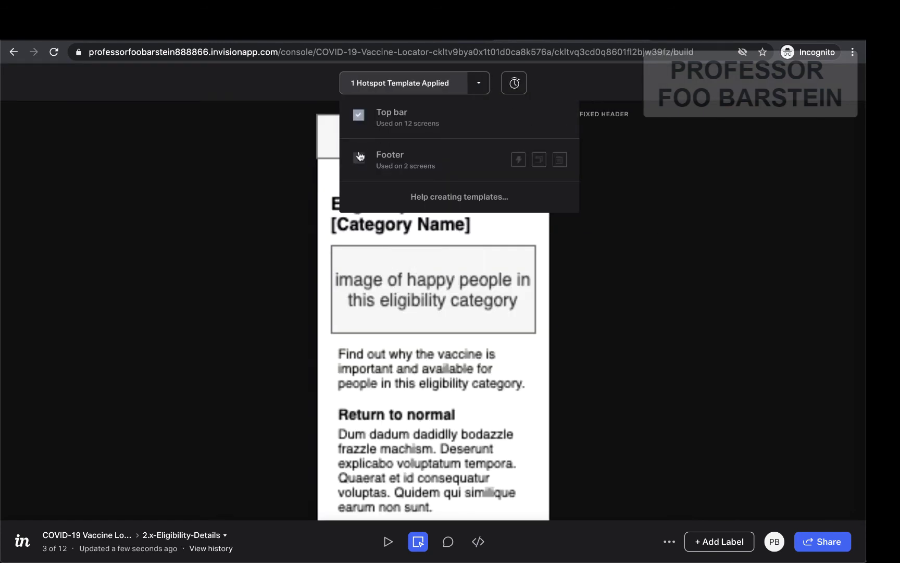
left_click(359, 158)
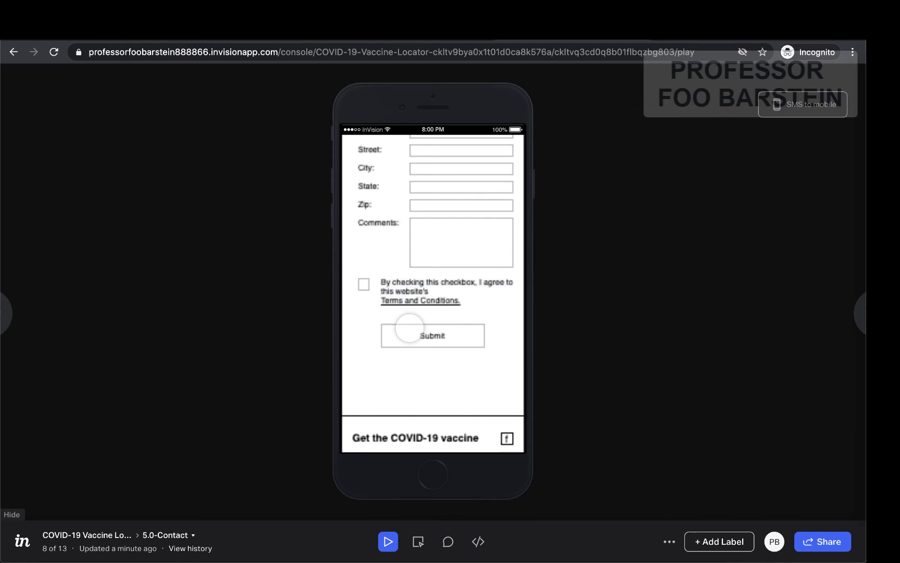
scroll(408, 338, "up", 10)
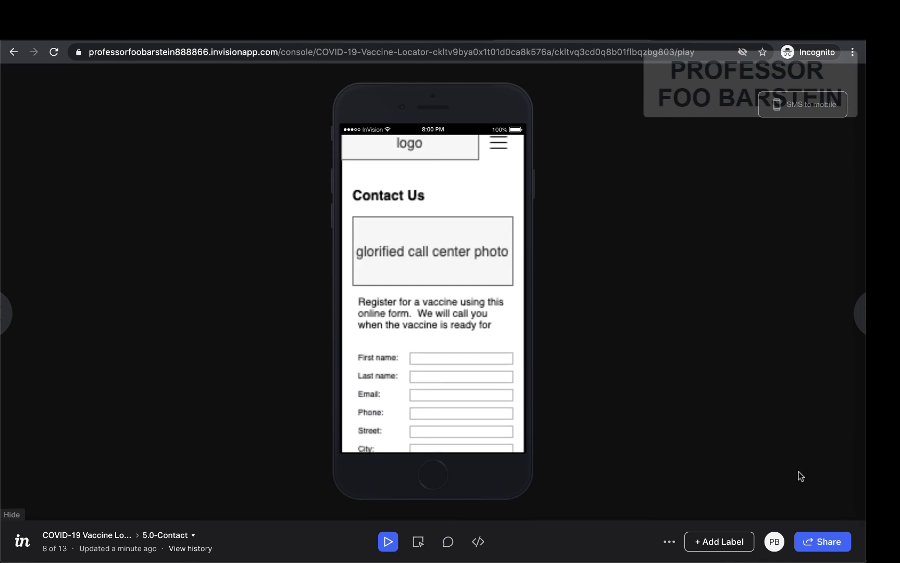
View and dismiss the Share options, return to the screens overview, and reveal Export prototype
left_click(824, 543)
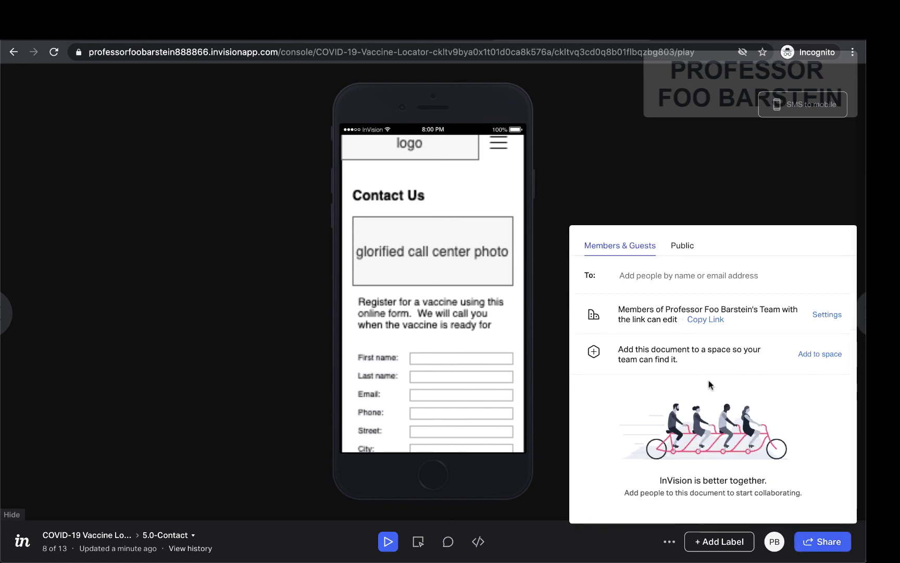
left_click(674, 192)
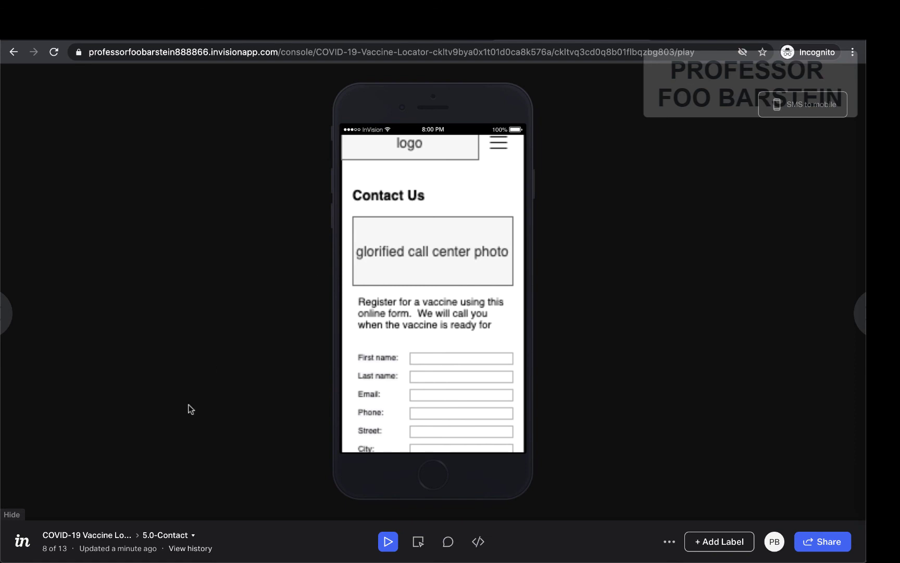
left_click(76, 537)
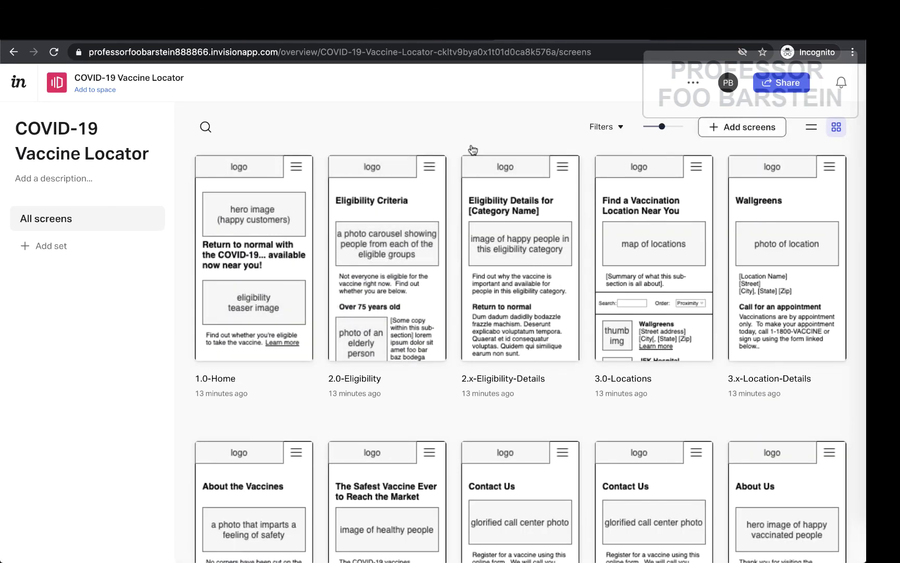
left_click(693, 84)
left_click(697, 180)
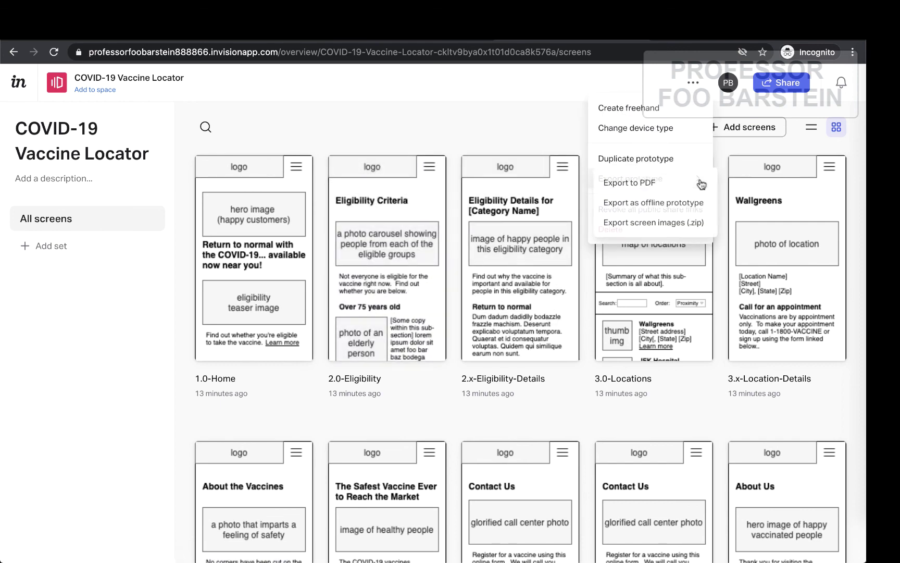